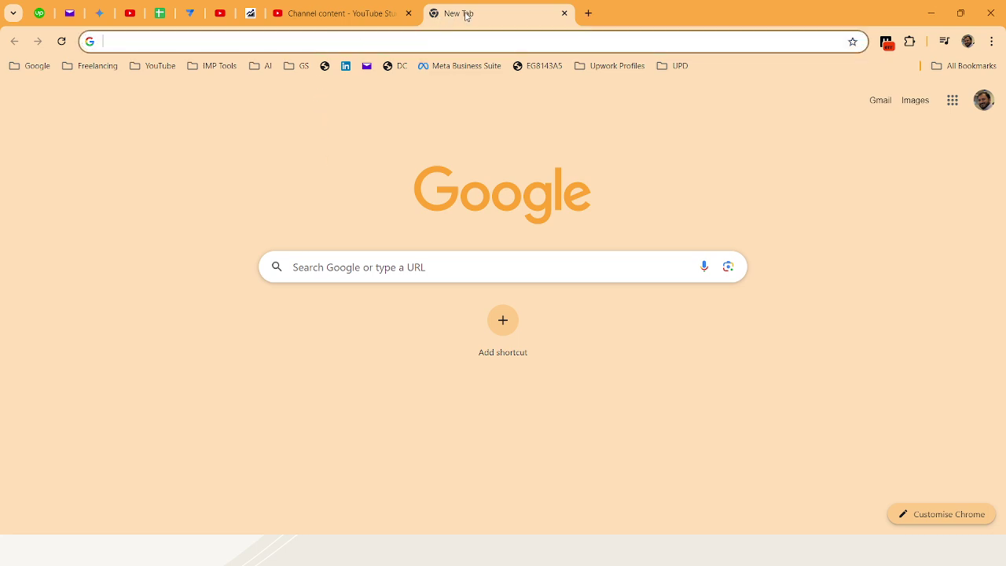
Go to Google Drive's My Drive page by entering 'drive' in the Chrome address bar
click(365, 46)
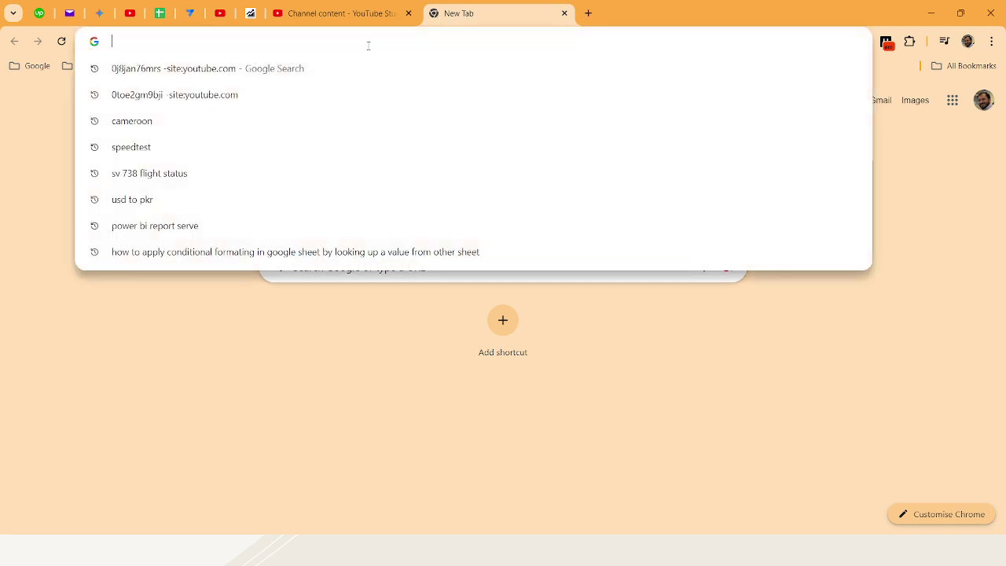
text(drive)
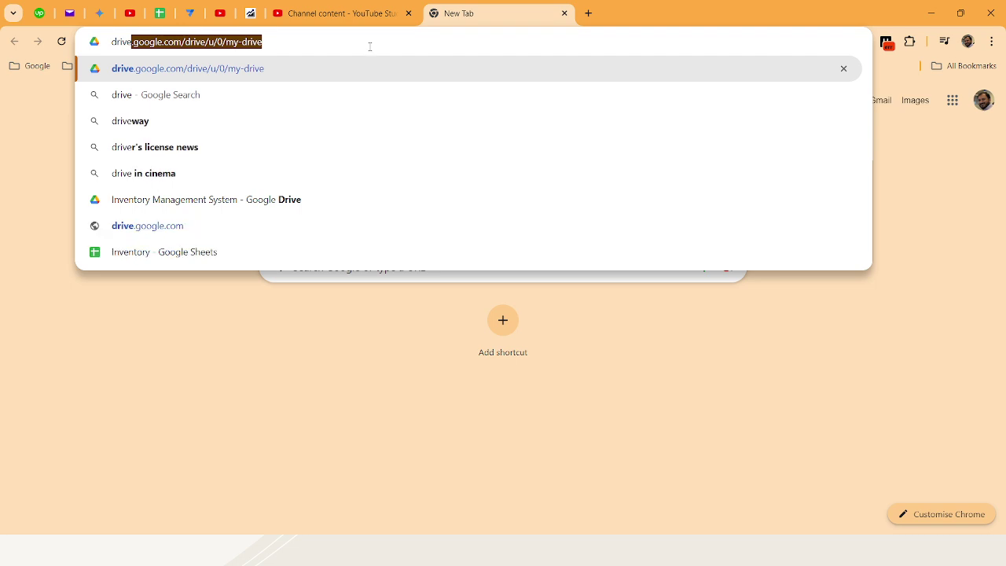
key(Return)
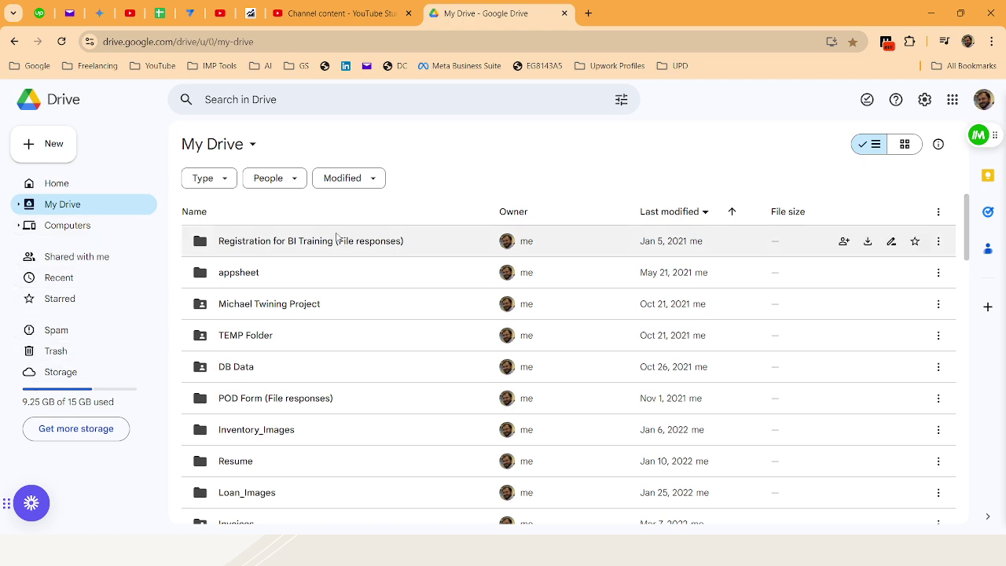
scroll(328, 350, down, 5)
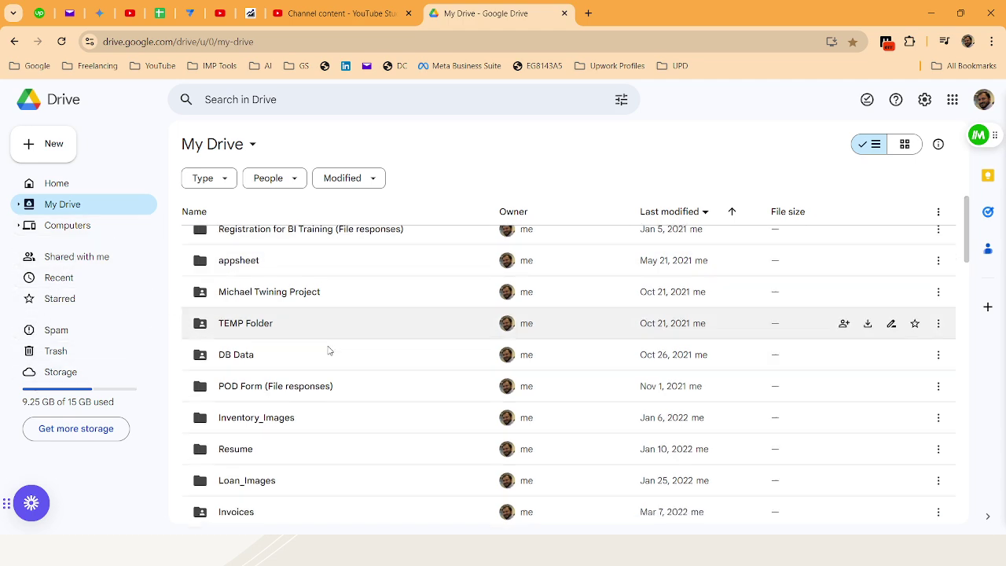
scroll(329, 351, down, 15)
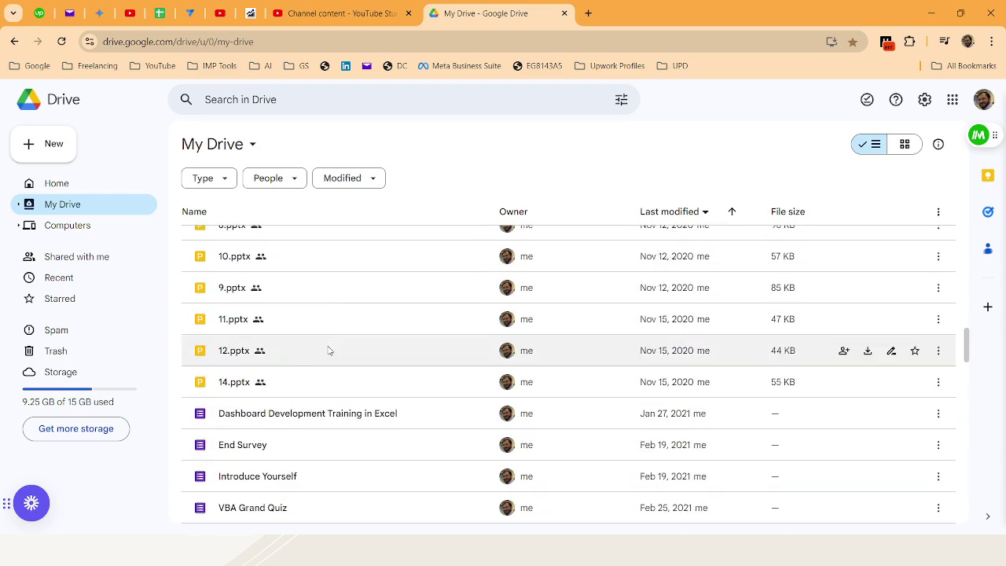
scroll(328, 350, down, 8)
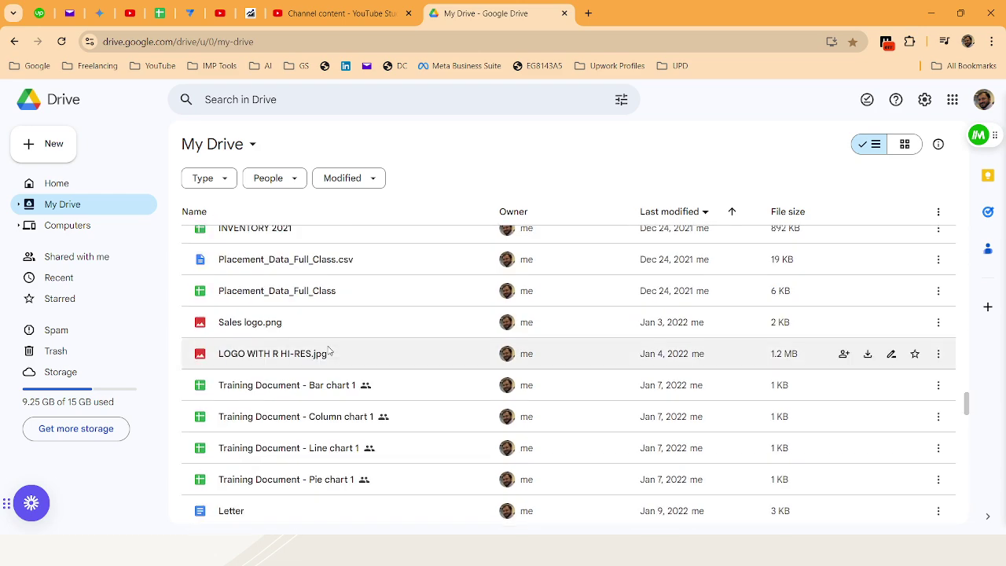
scroll(369, 330, up, 3)
scroll(415, 344, up, 3)
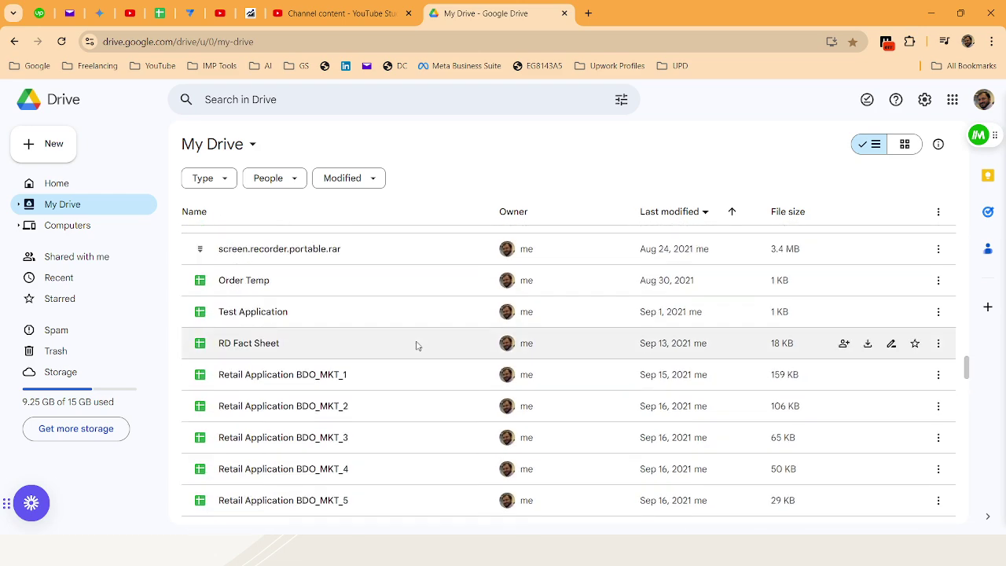
scroll(417, 346, up, 6)
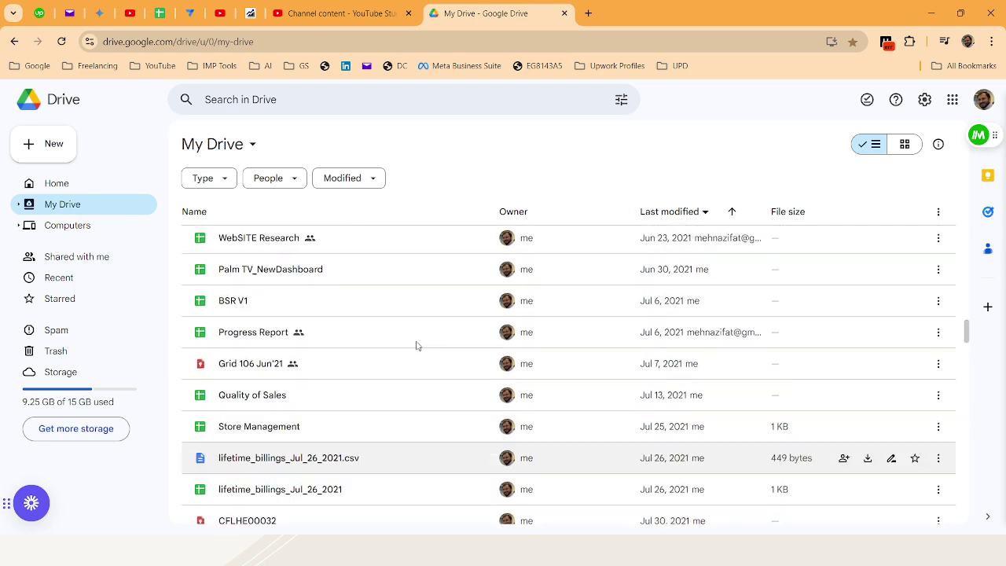
scroll(416, 346, up, 8)
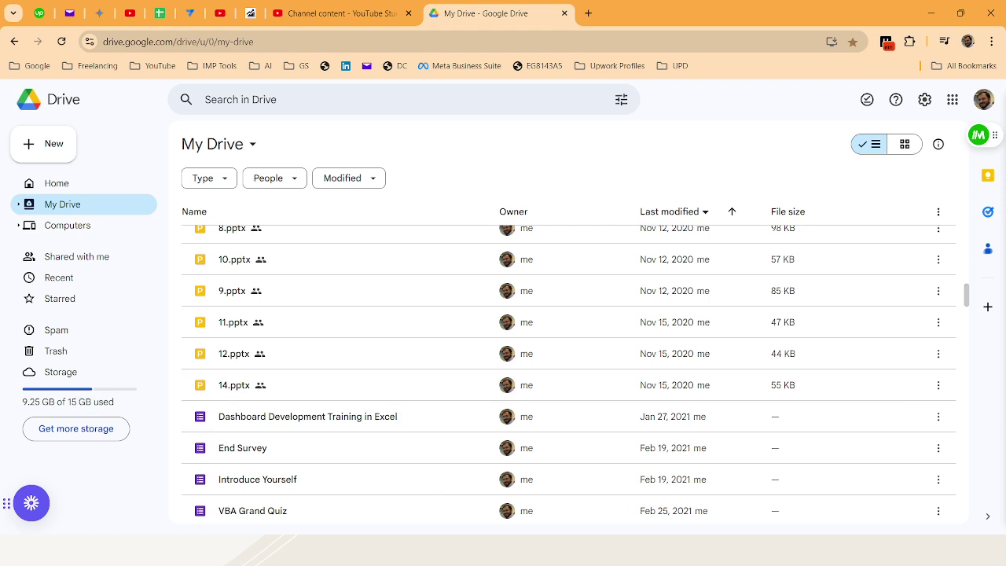
Open Google One storage plans via 'Get more storage' in a new tab, then return to My Drive
click(78, 430)
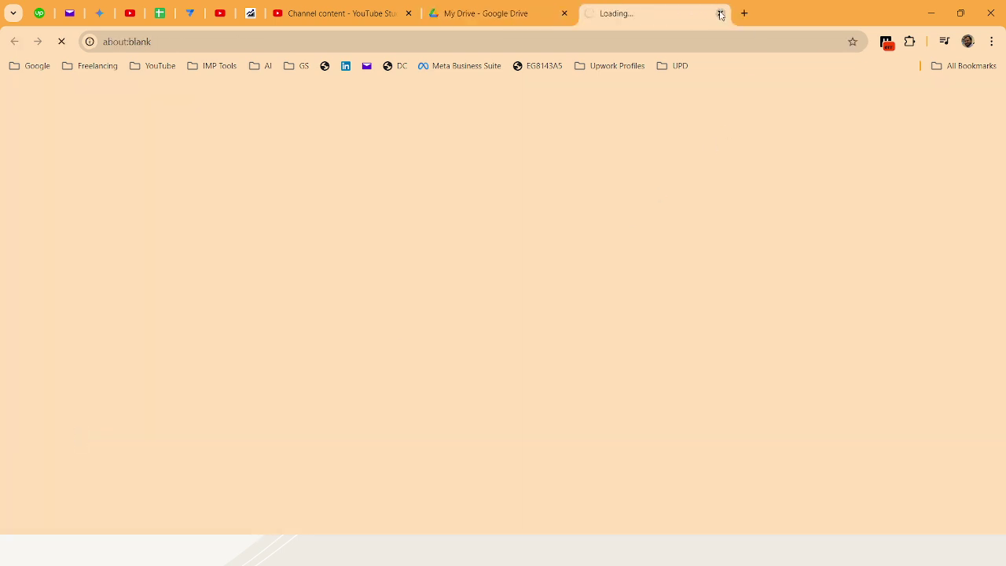
click(465, 19)
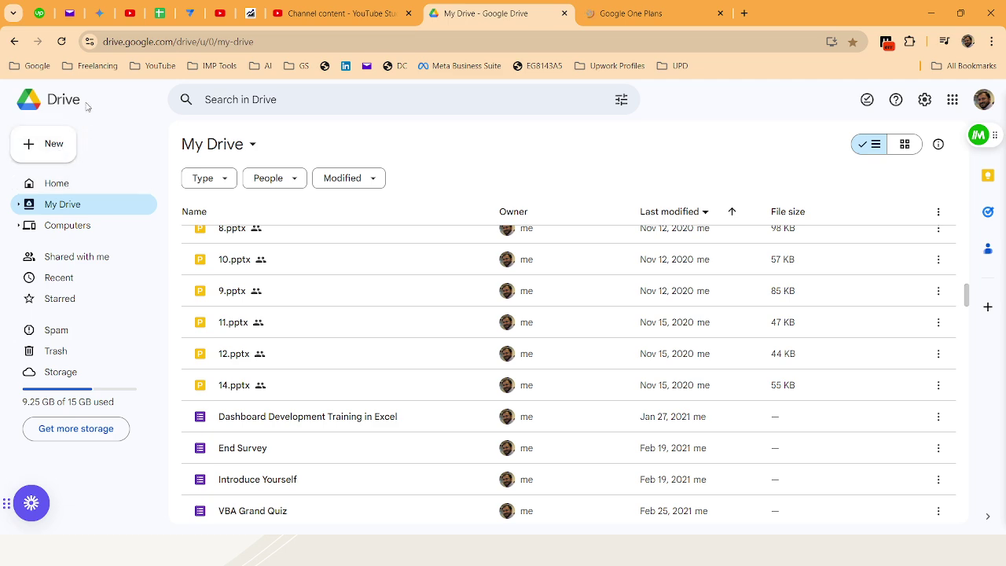
click(220, 101)
scroll(382, 202, down, 10)
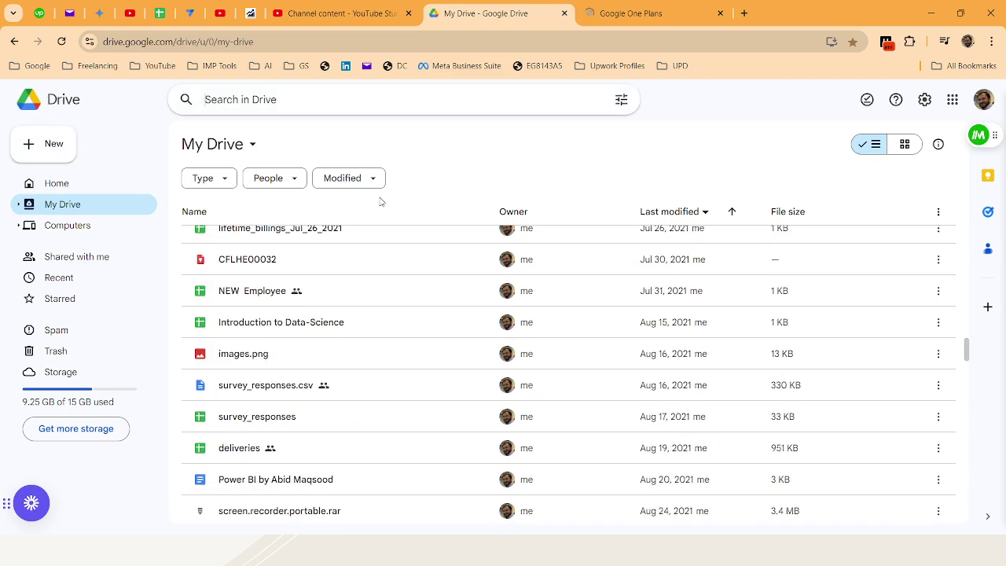
scroll(382, 202, up, 20)
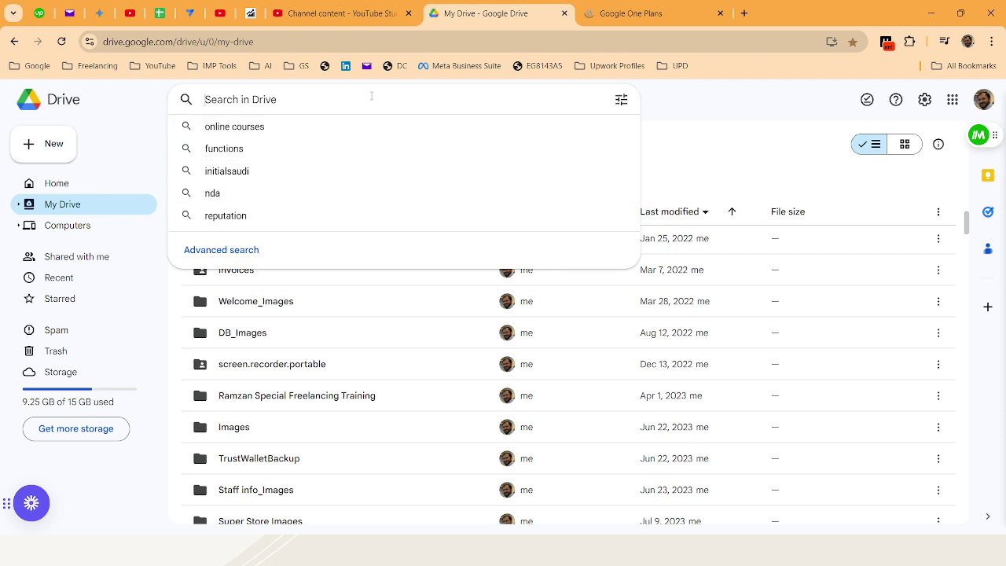
click(706, 135)
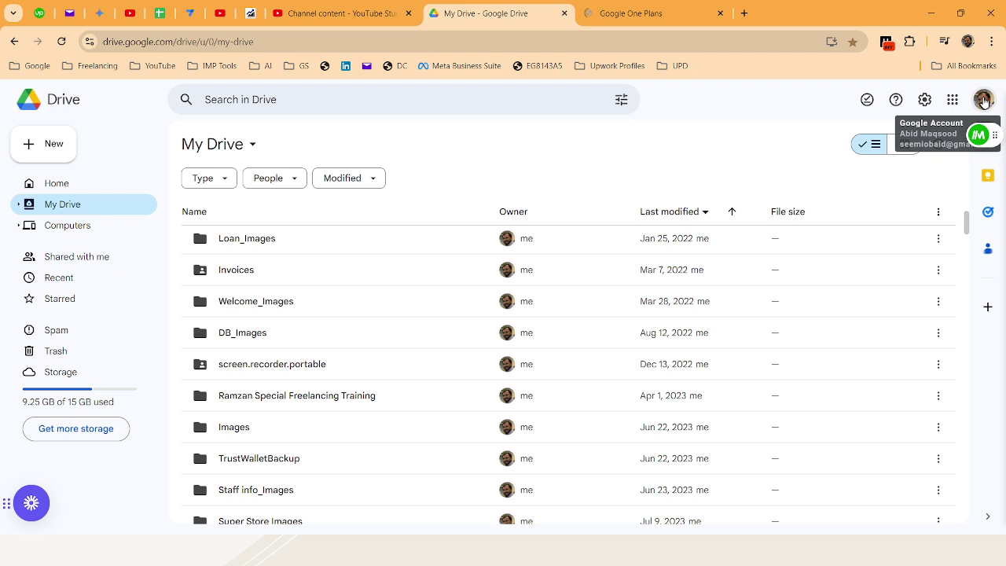
click(951, 100)
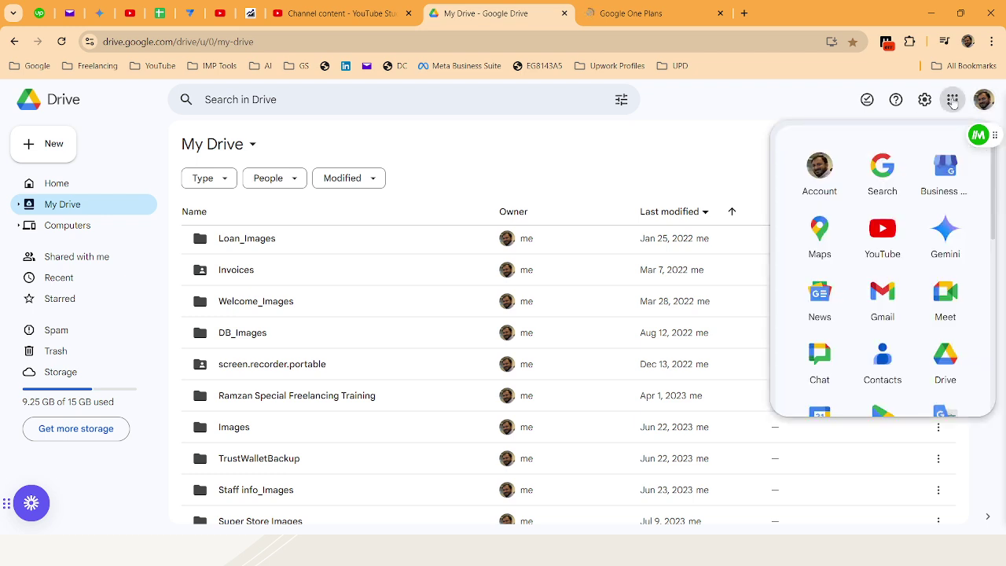
scroll(855, 209, down, 5)
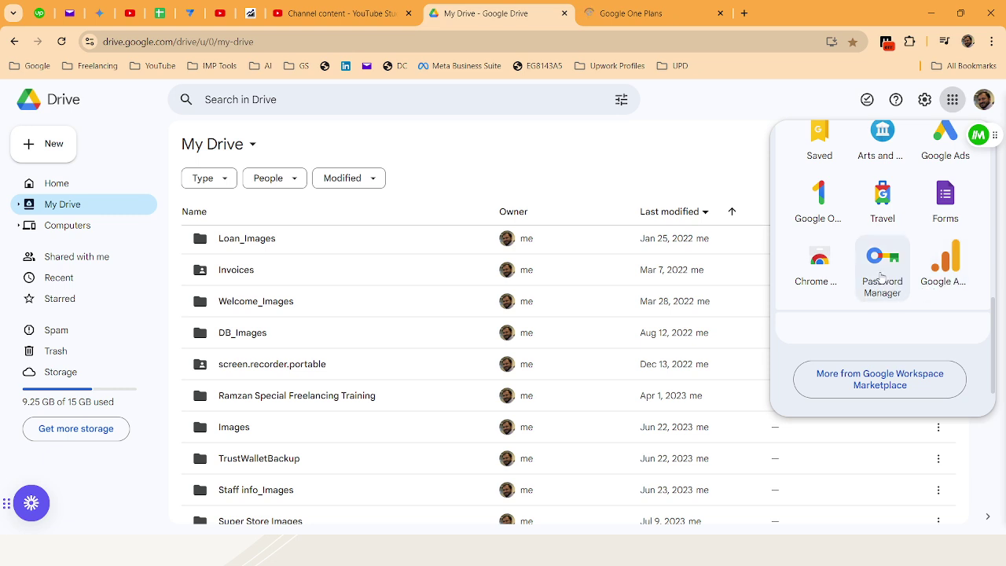
scroll(835, 272, up, 10)
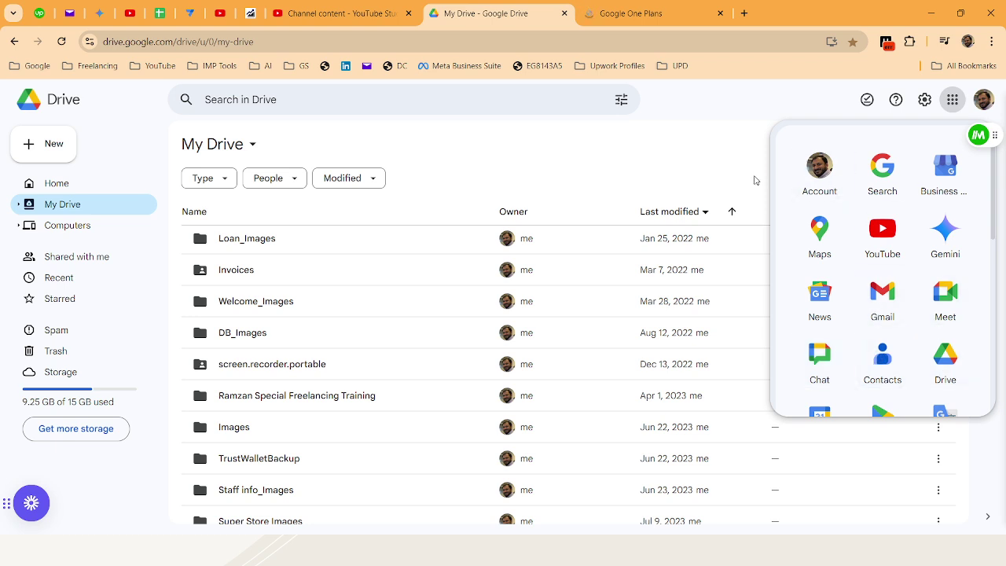
scroll(848, 257, down, 3)
scroll(849, 258, down, 2)
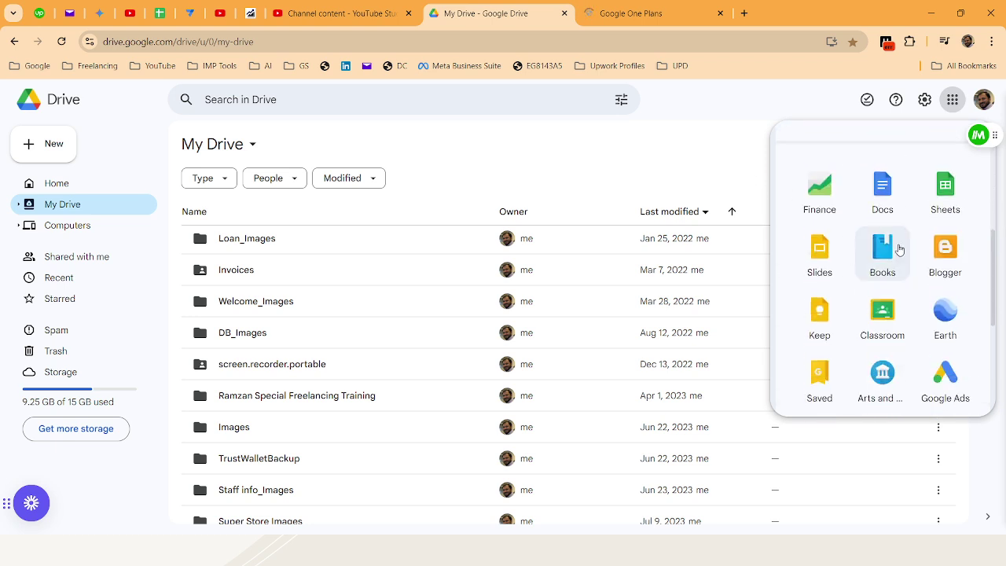
click(637, 165)
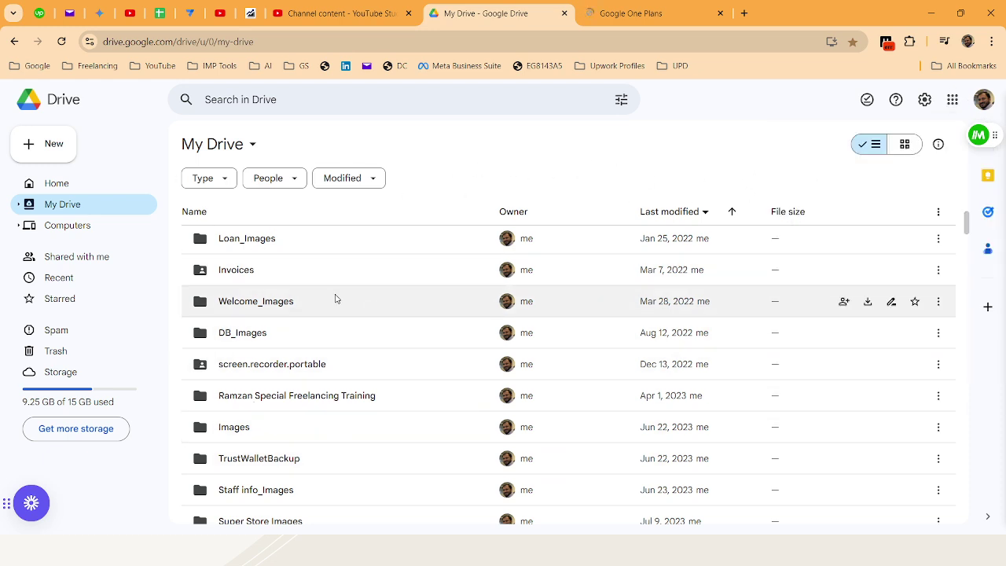
Browse Drive's Home, Computers, Shared with me, Recent, Starred, Spam and Trash views, then switch to Google One Plans
click(49, 187)
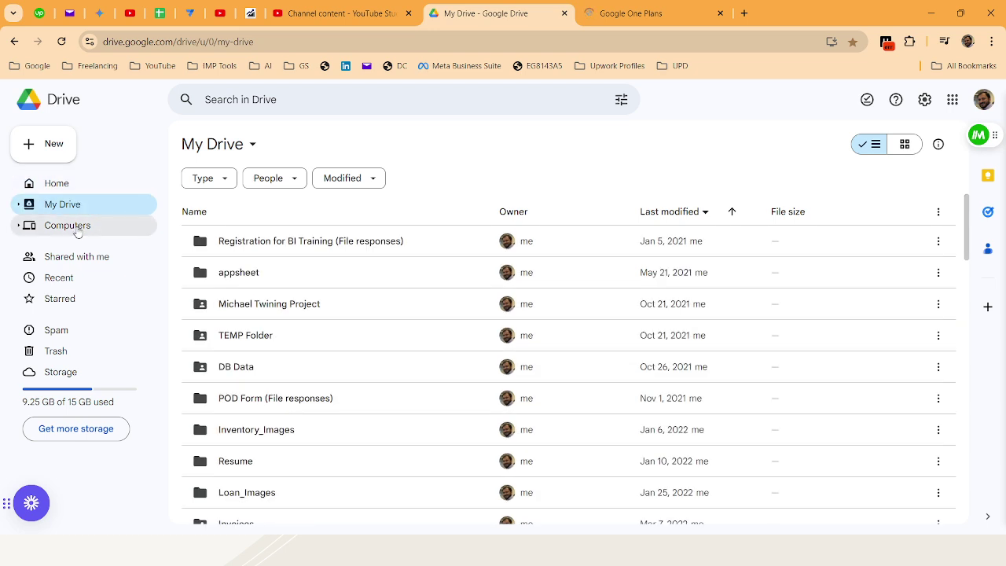
click(75, 227)
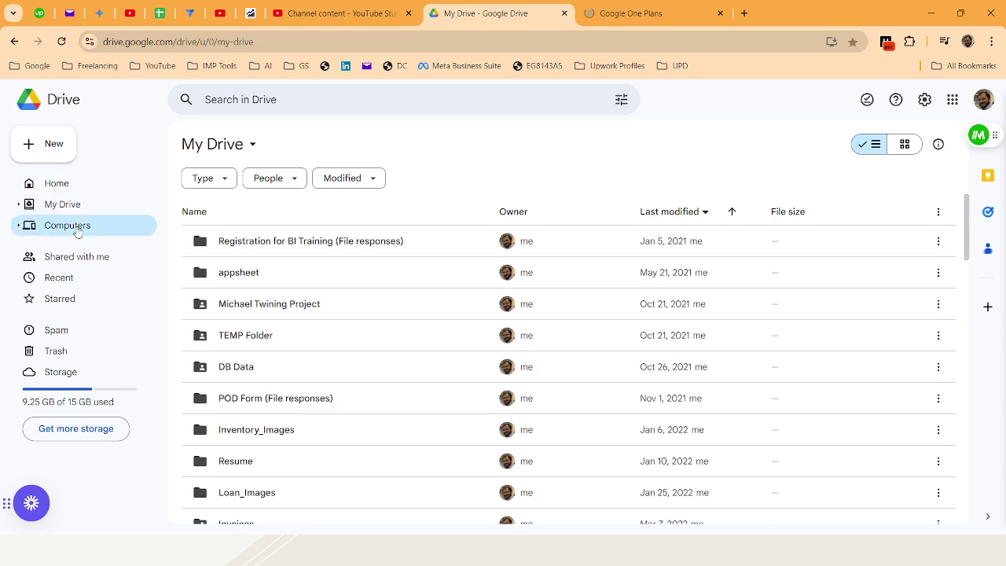
click(43, 259)
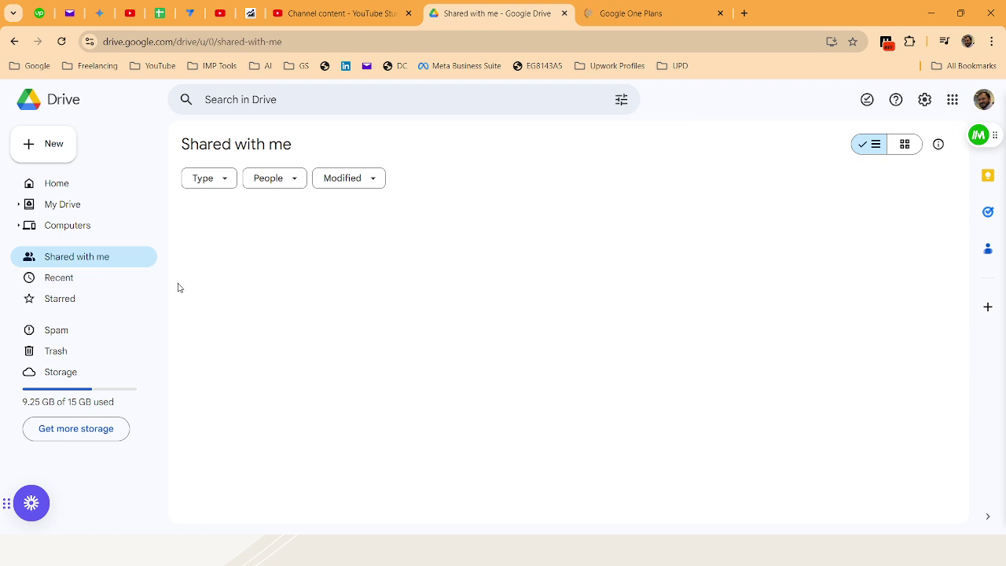
click(57, 284)
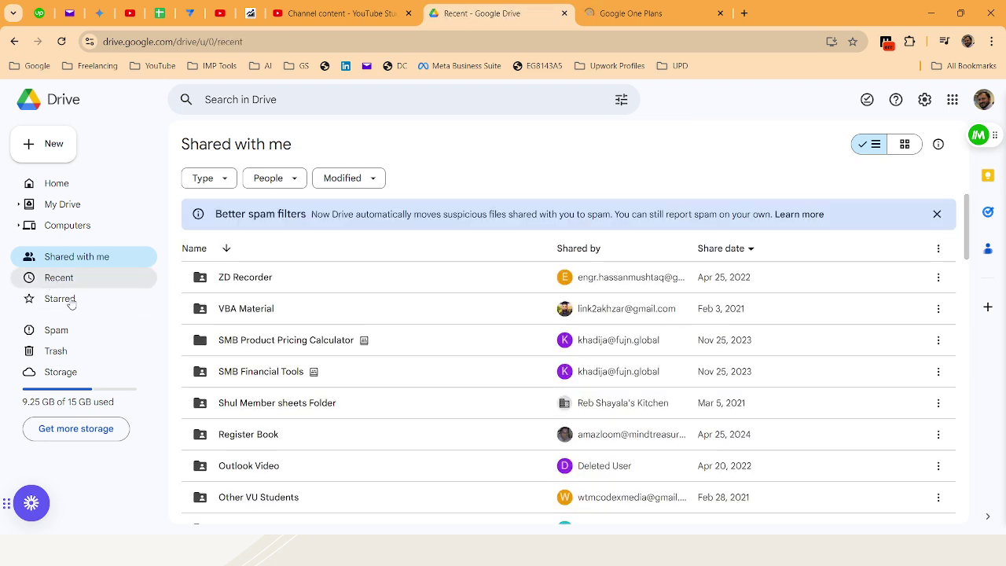
click(63, 301)
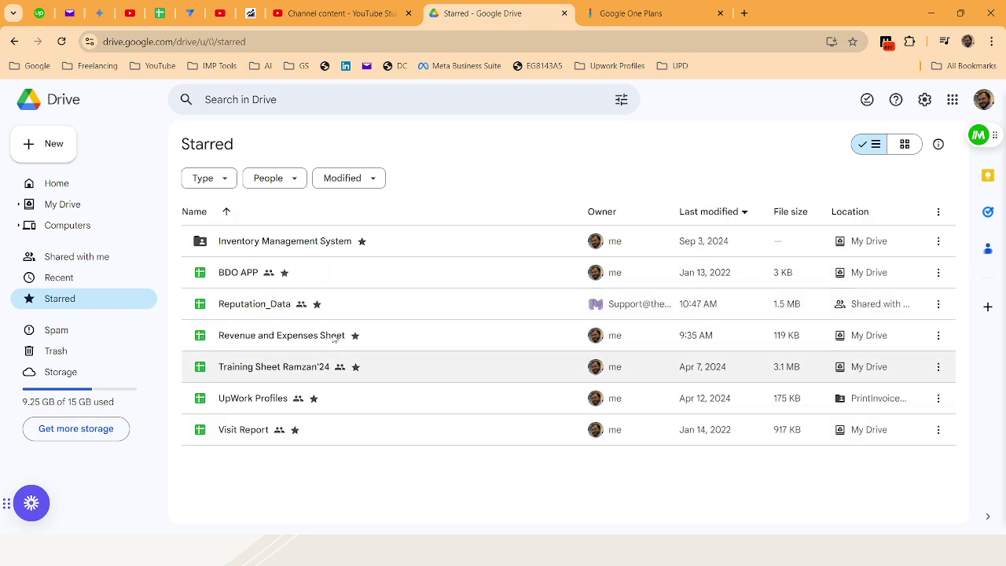
click(63, 330)
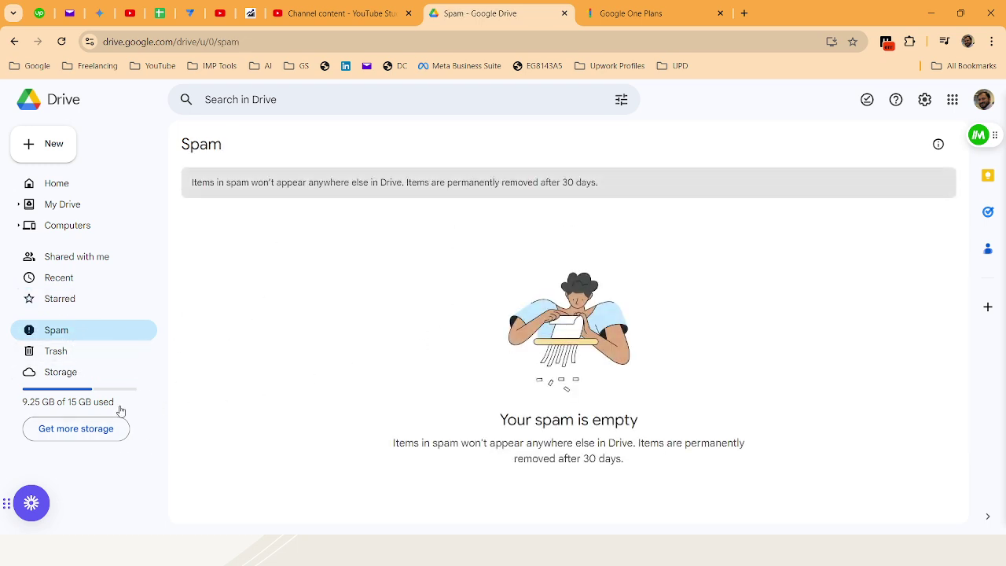
click(55, 350)
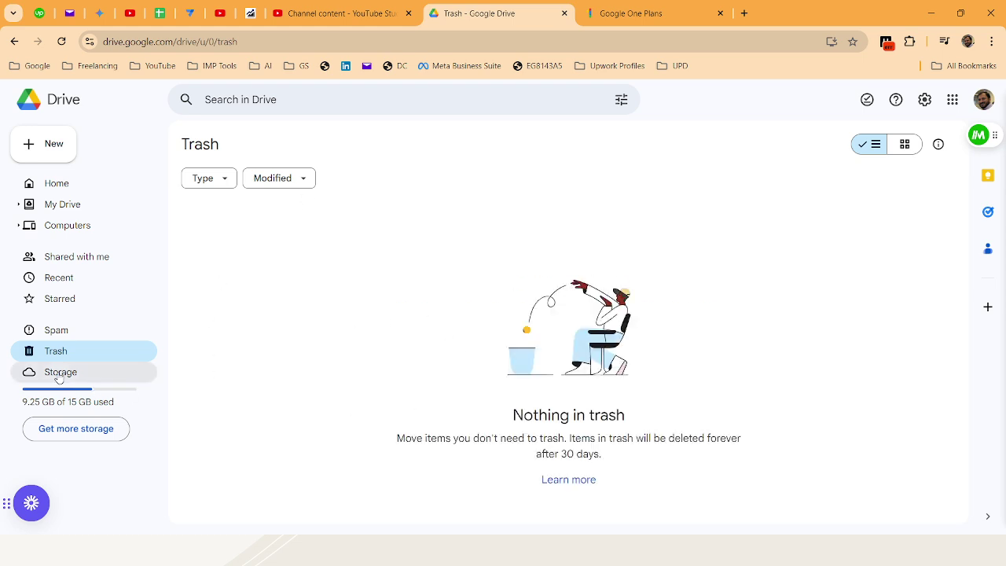
click(620, 14)
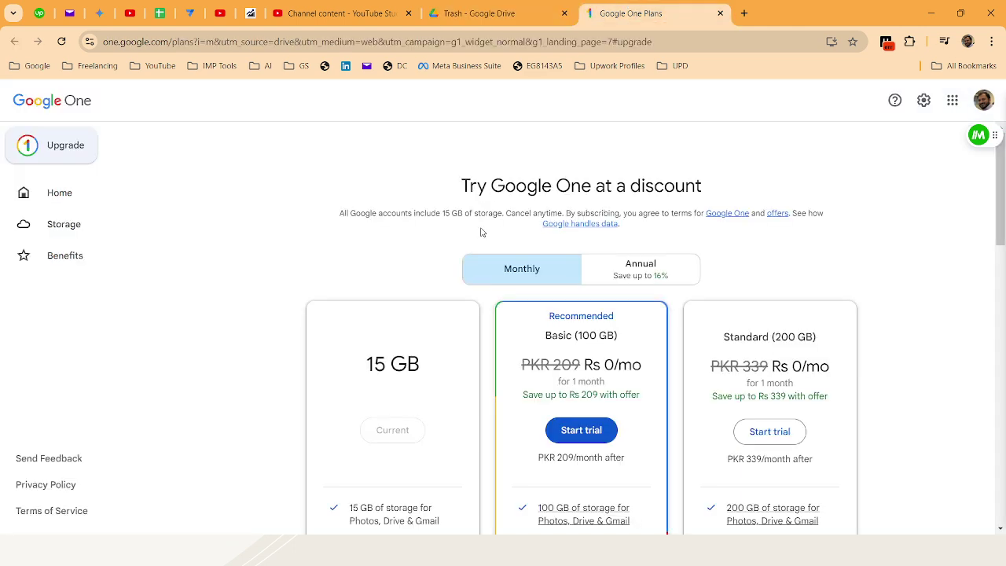
scroll(481, 232, down, 2)
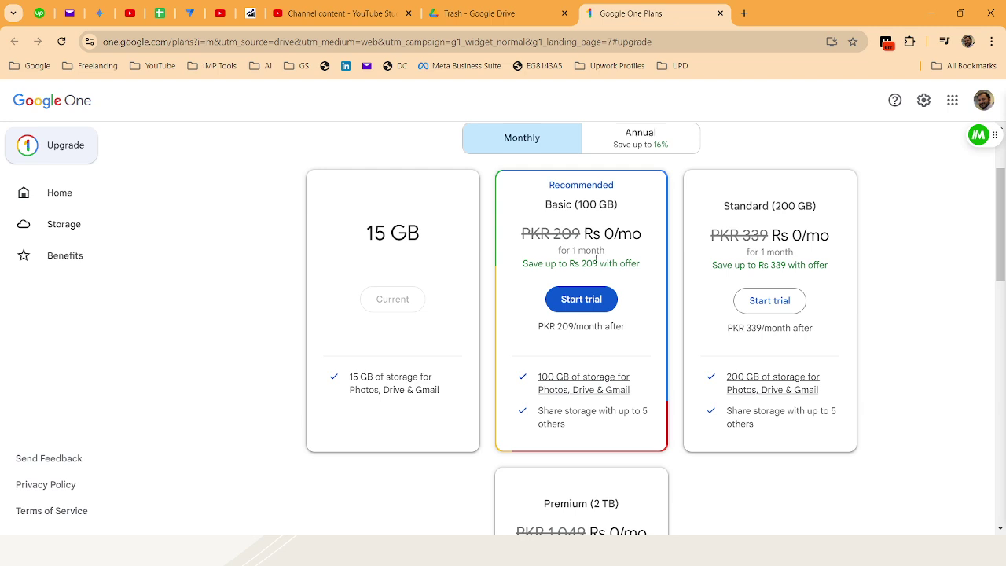
drag(556, 329, 633, 333)
triple_click(614, 322)
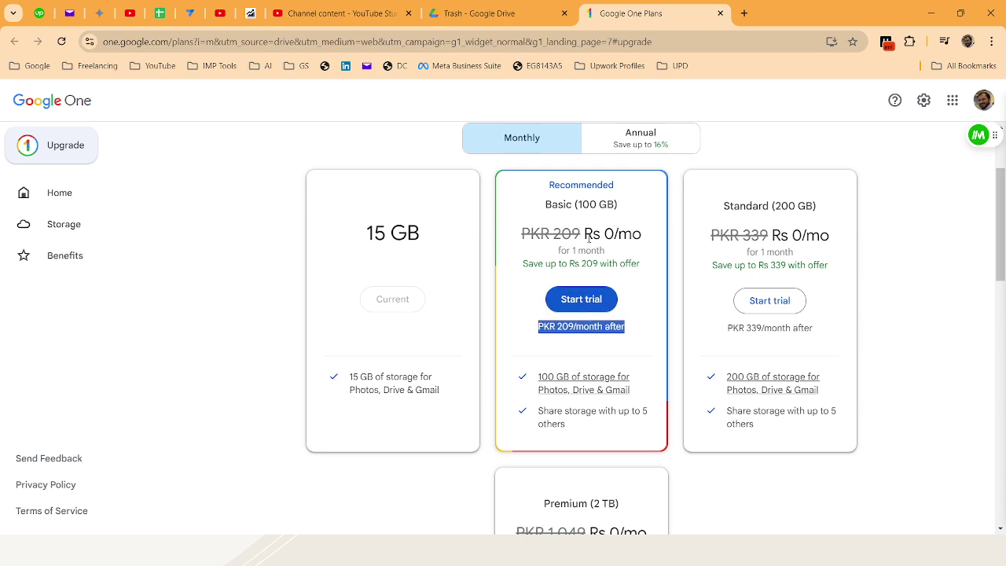
triple_click(589, 204)
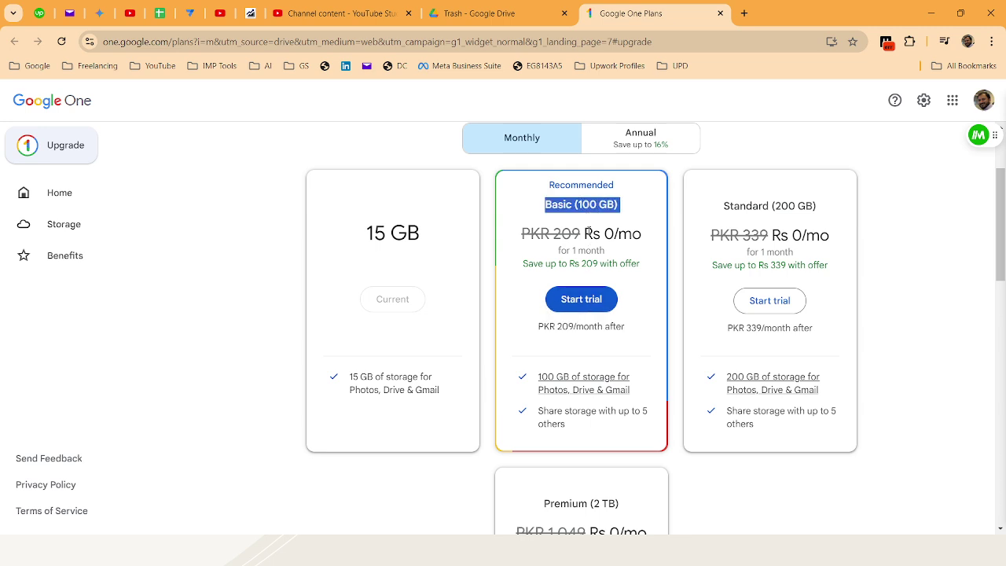
triple_click(783, 205)
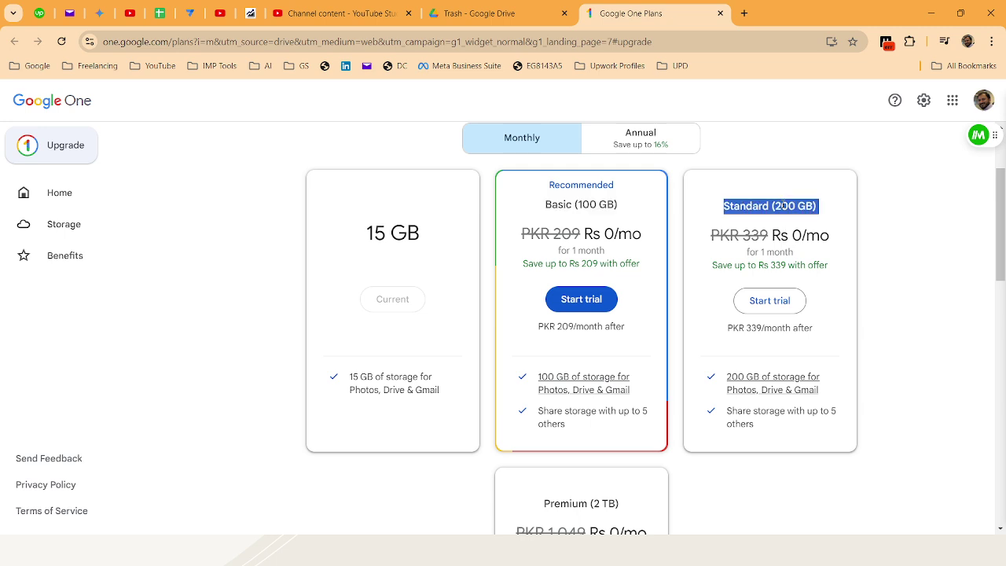
double_click(754, 327)
triple_click(751, 329)
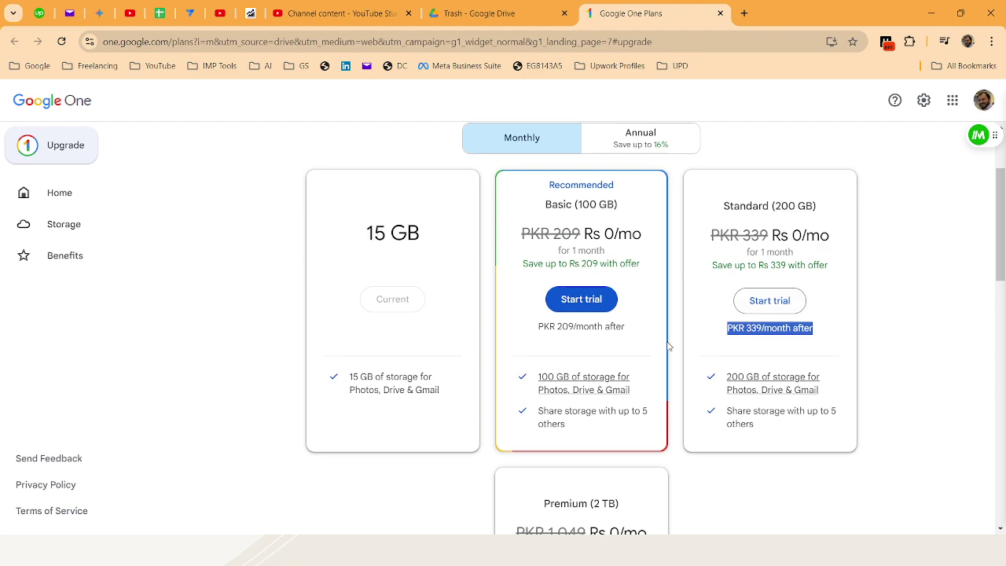
scroll(668, 351, down, 2)
scroll(592, 417, down, 2)
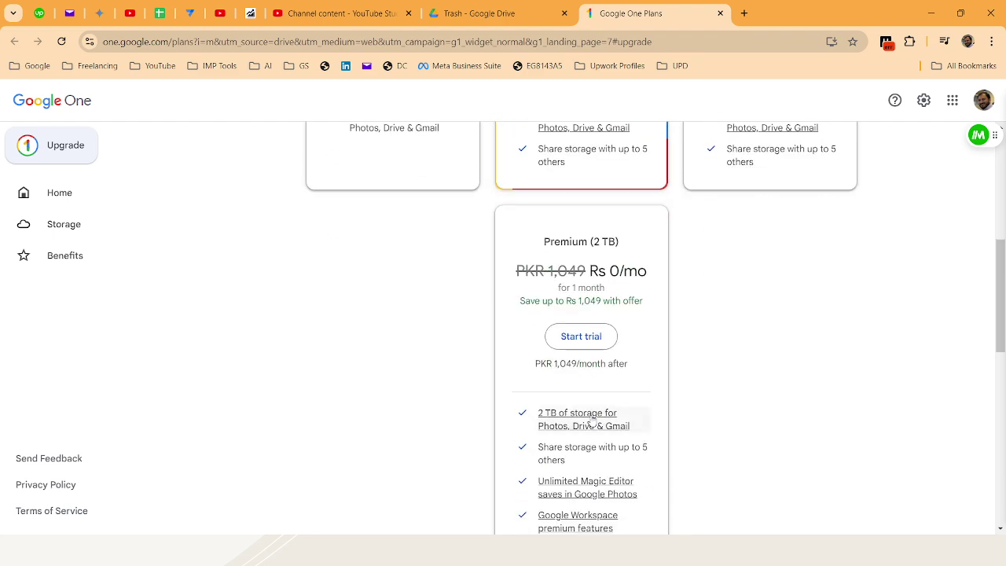
double_click(586, 365)
triple_click(586, 365)
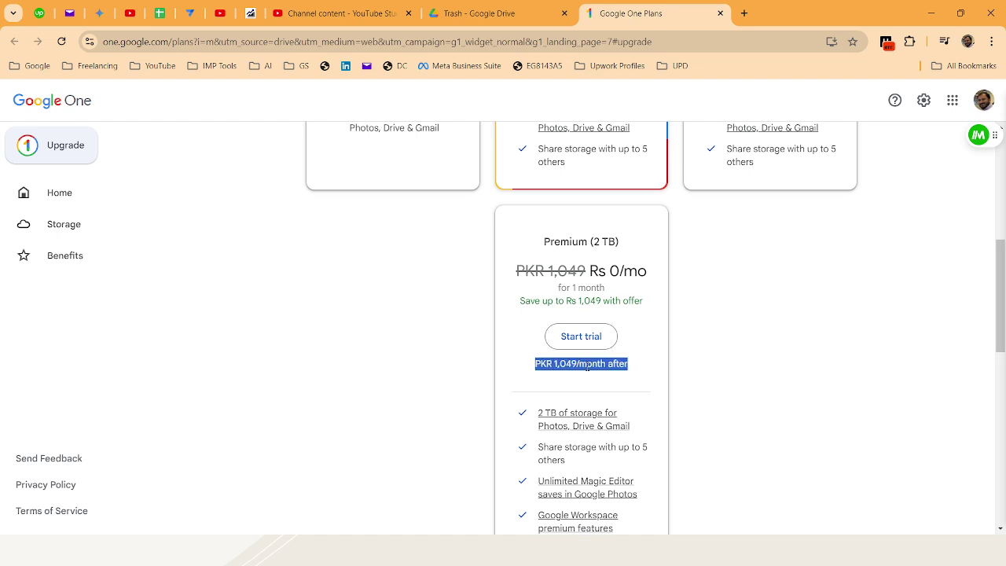
drag(592, 242, 618, 241)
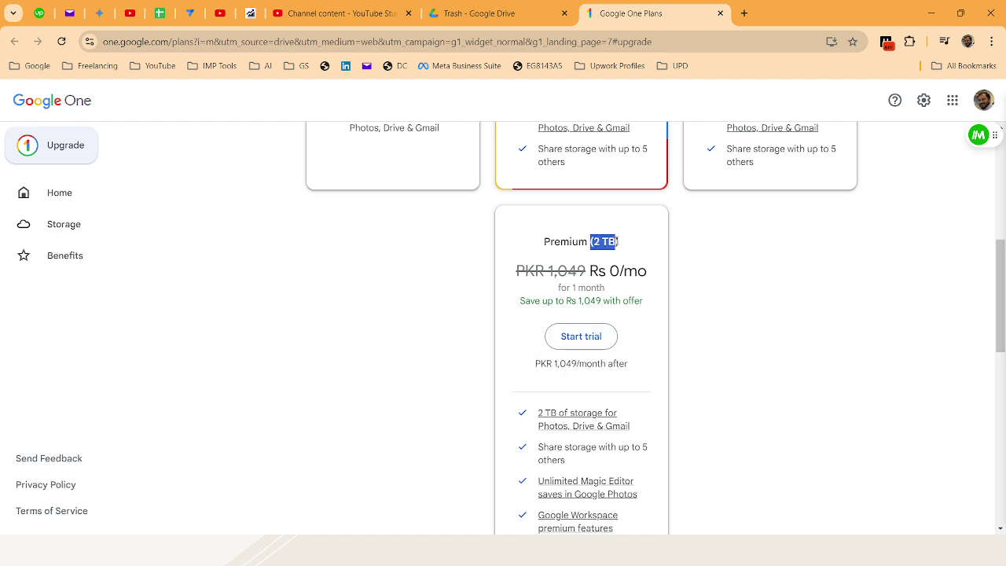
drag(604, 288, 558, 287)
scroll(702, 415, up, 5)
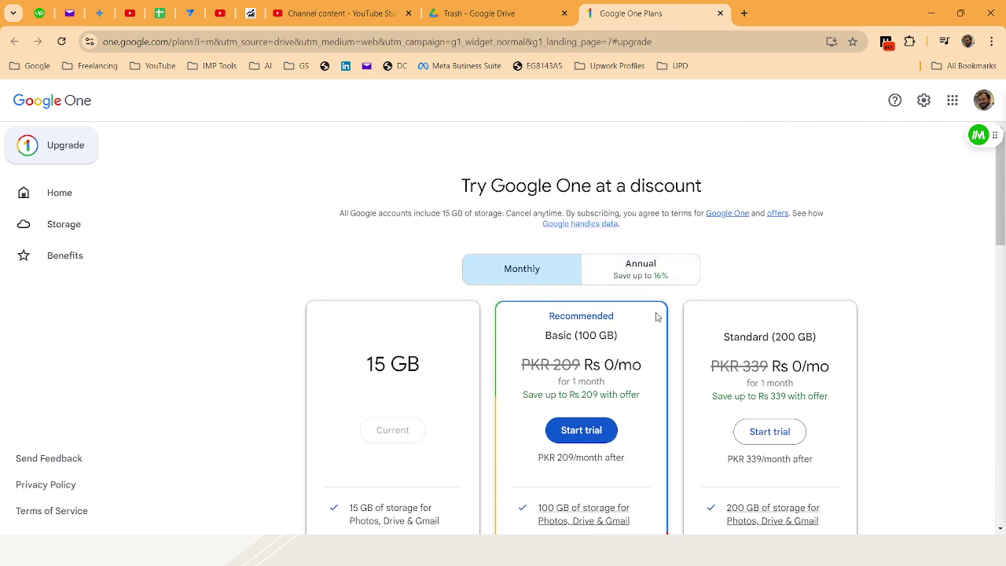
scroll(658, 318, down, 5)
scroll(650, 360, up, 3)
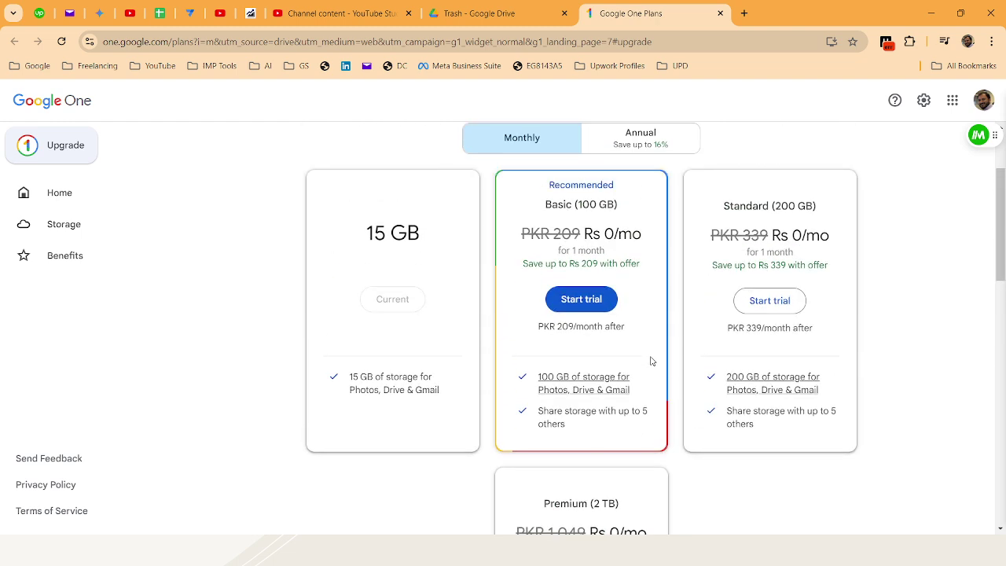
Show annual pricing, highlight Basic 2,099, Standard 3,399 and Premium prices, then close the plans tab
click(646, 148)
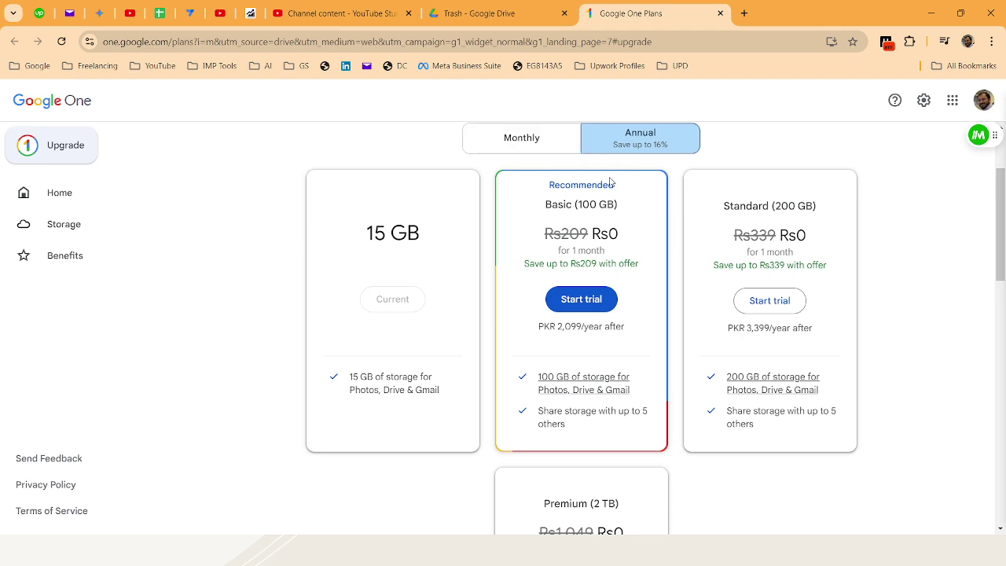
double_click(563, 330)
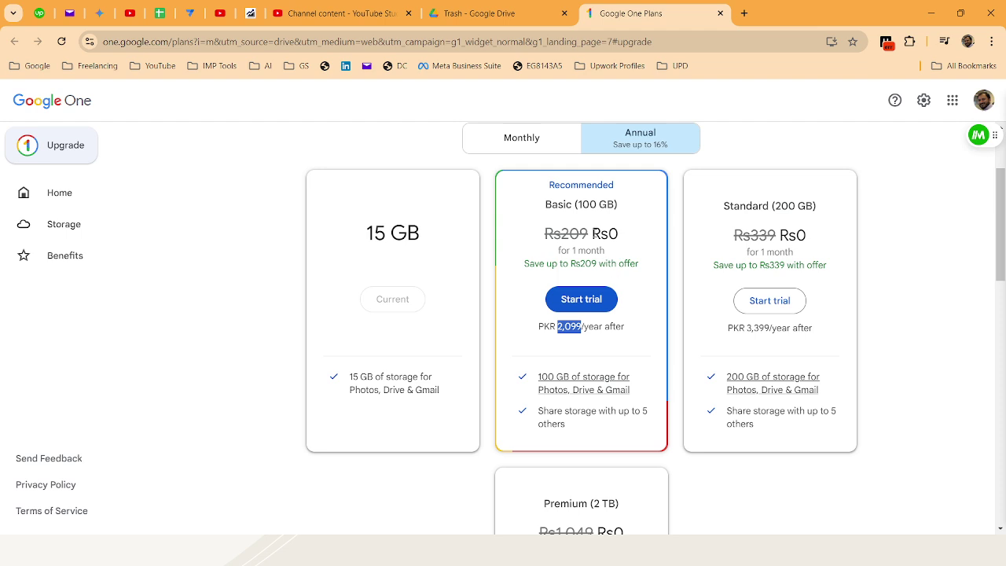
double_click(756, 329)
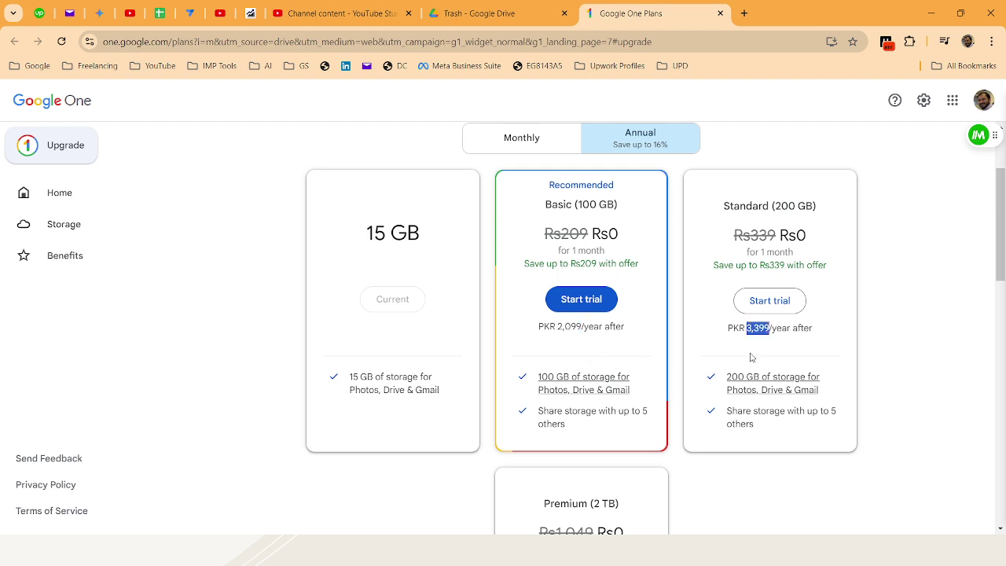
scroll(748, 355, down, 2)
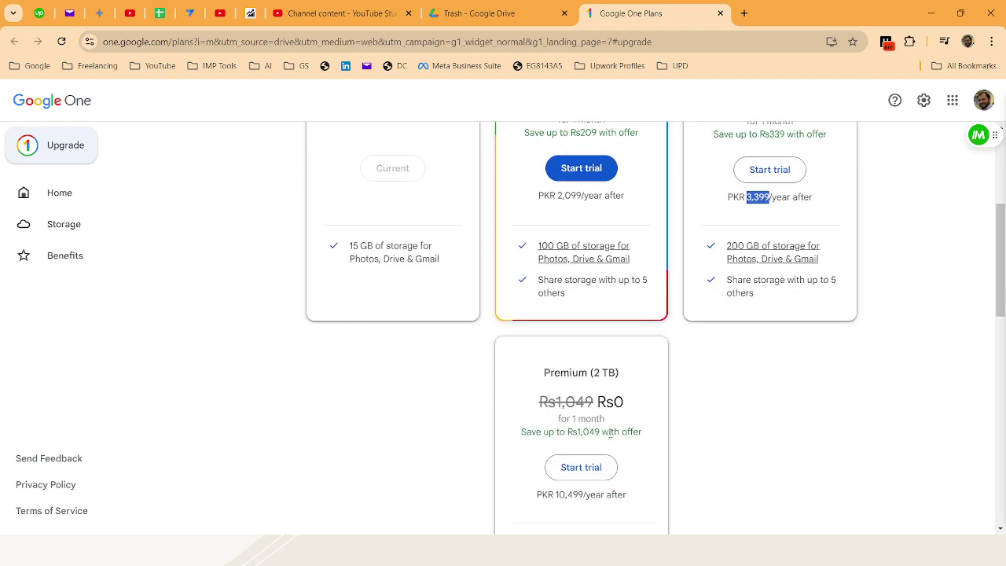
scroll(580, 437, down, 2)
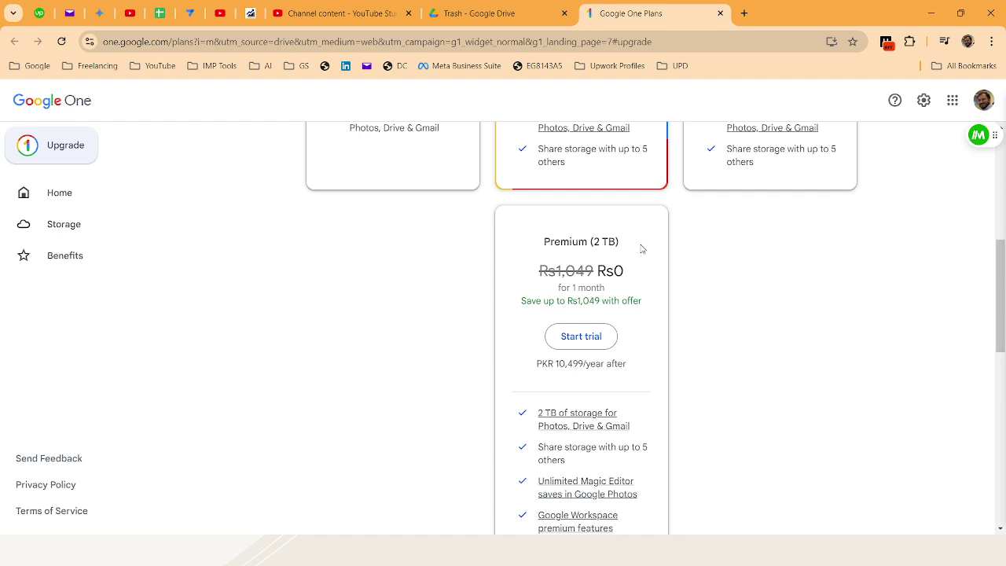
triple_click(581, 381)
scroll(483, 380, up, 8)
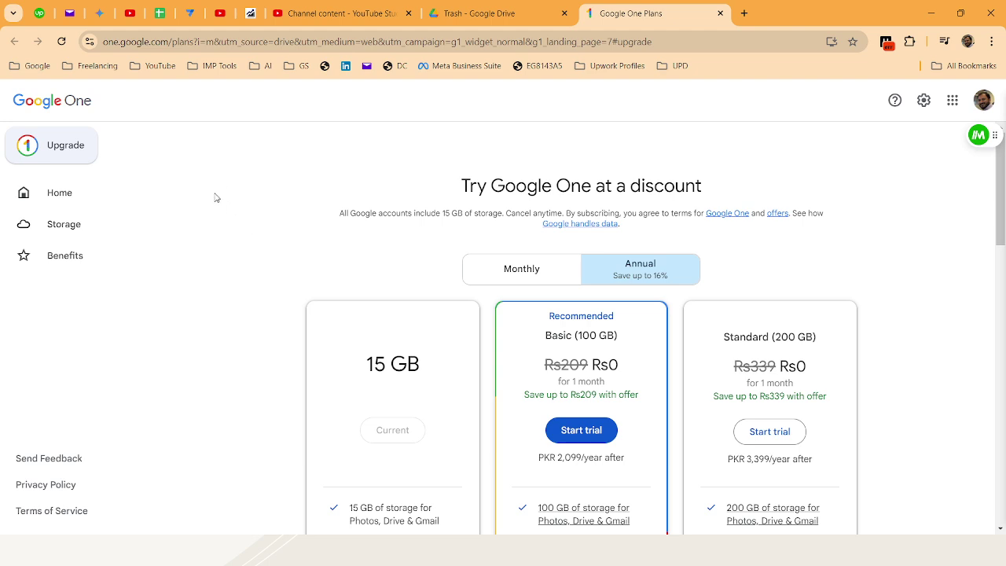
click(718, 13)
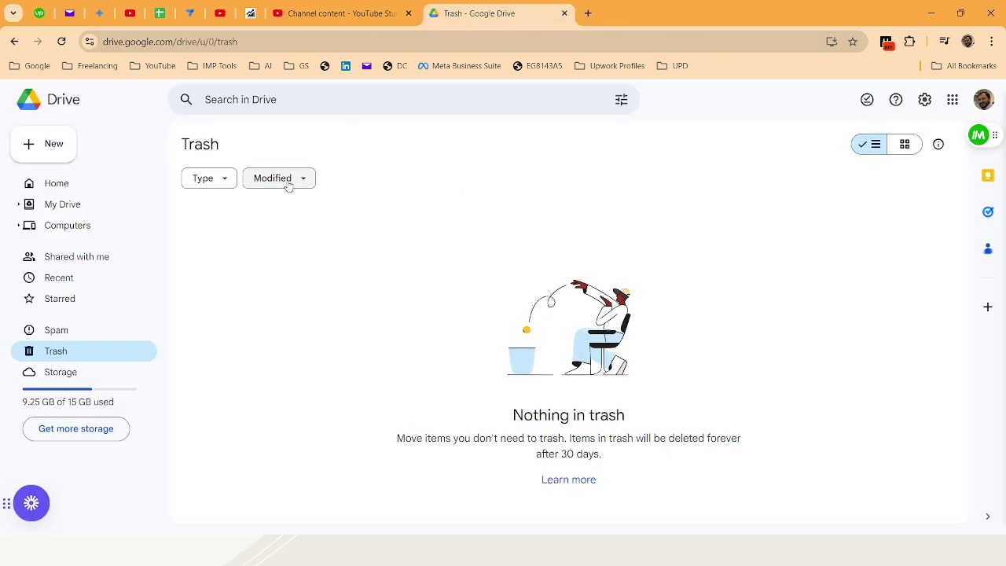
Create a Blank spreadsheet from Drive's New menu under Google Sheets
click(62, 157)
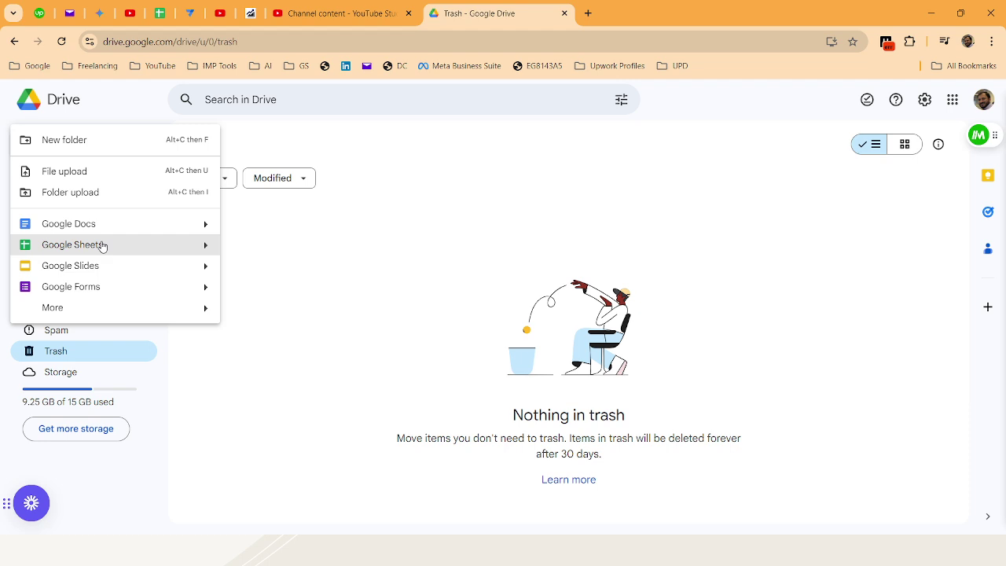
mouse_move(208, 256)
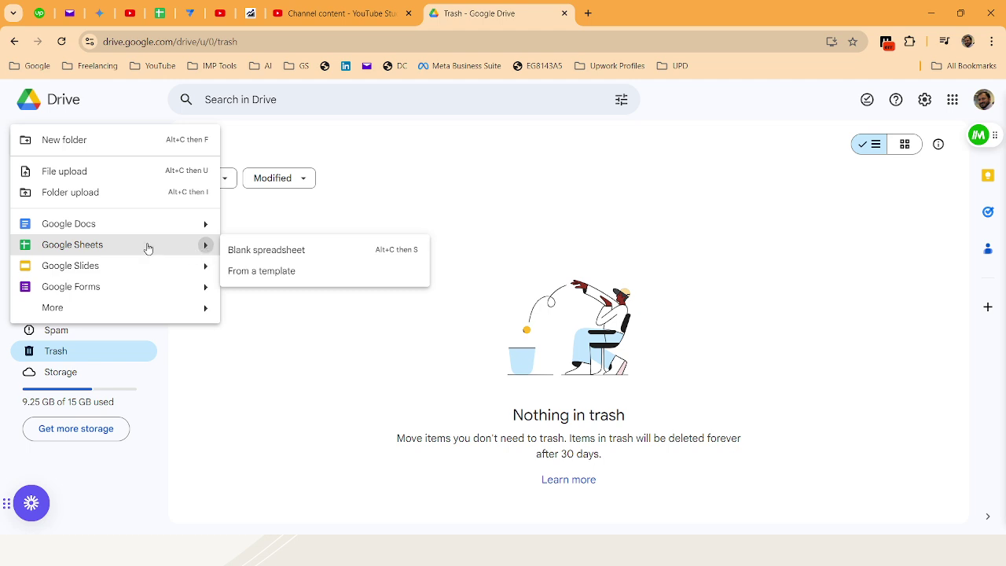
click(265, 250)
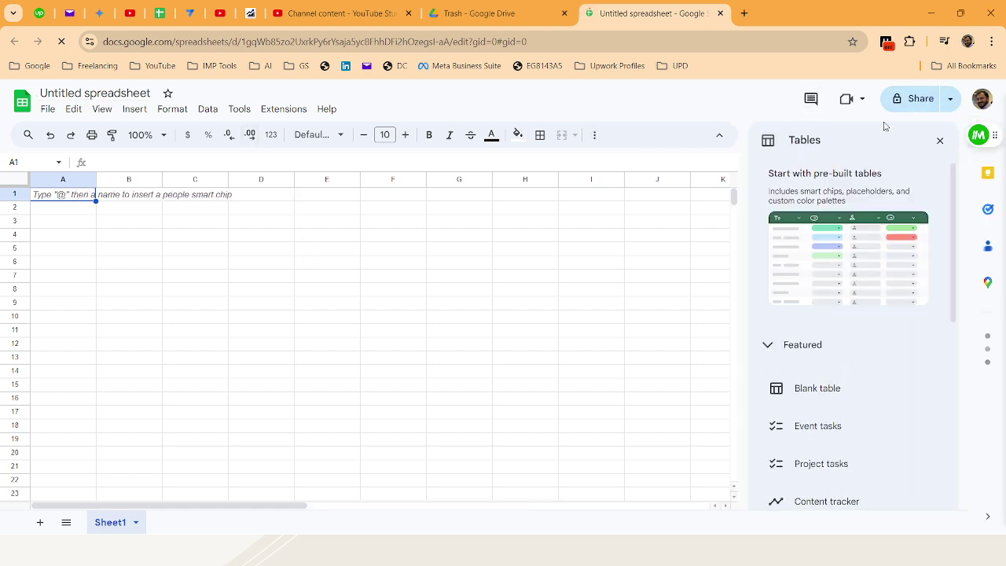
Close the Tables suggestions panel and select the 'Untitled spreadsheet' title for editing
click(940, 139)
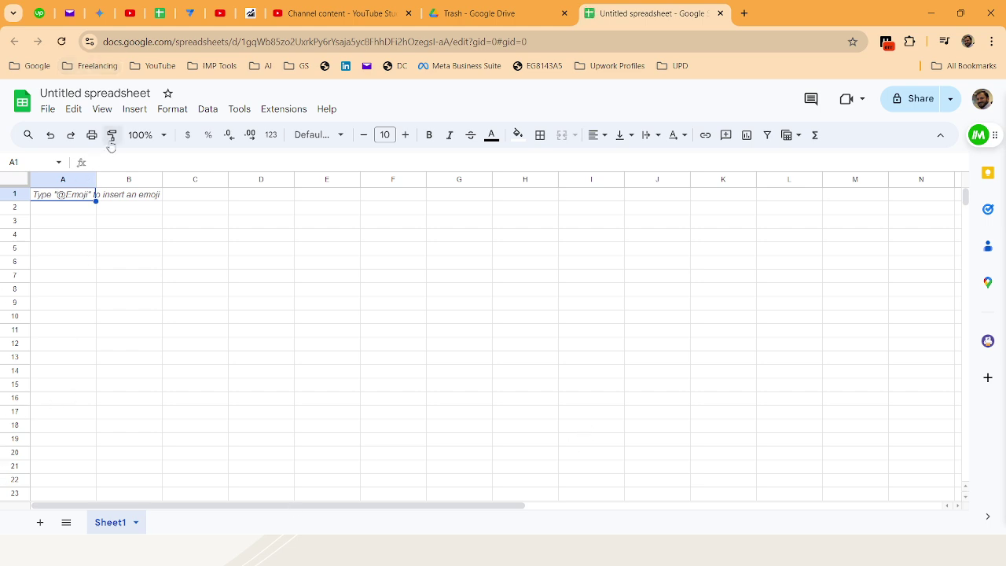
click(103, 94)
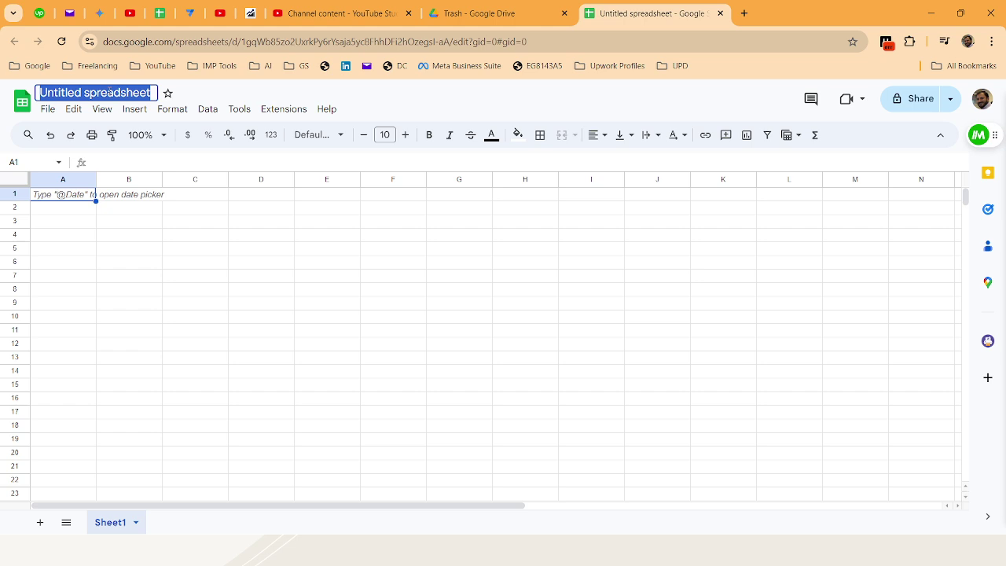
Title the spreadsheet 'GS Training Basic Module' and skip the name-before-sharing prompt
text(G)
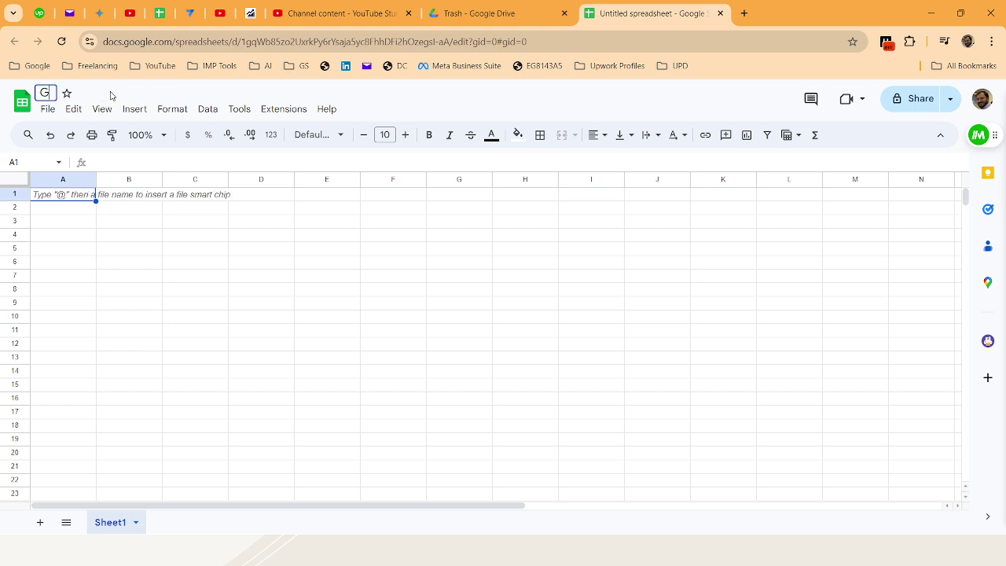
text(S Training)
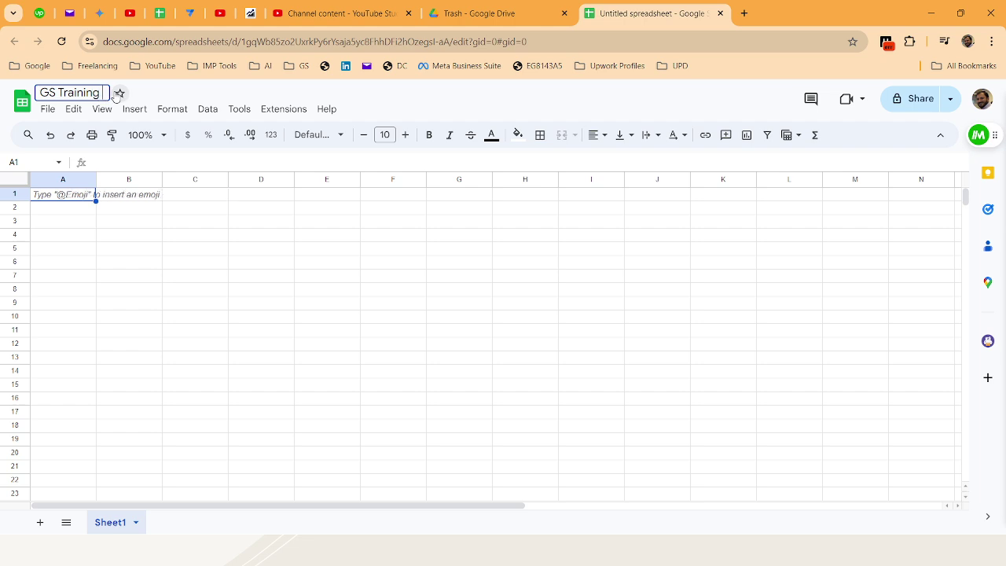
text( Module)
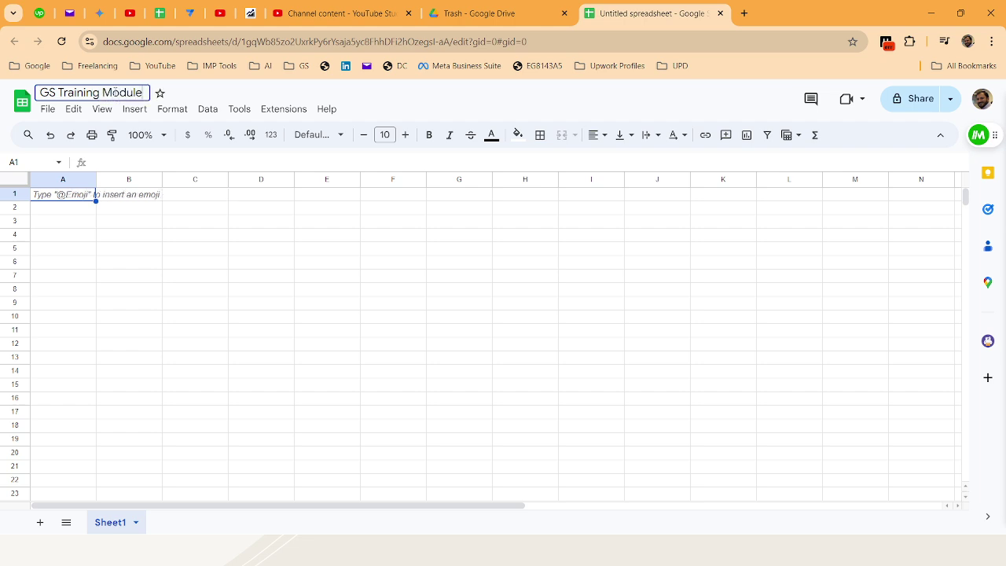
key(BackSpace)
key(BackSpace)
key(BackSpace)
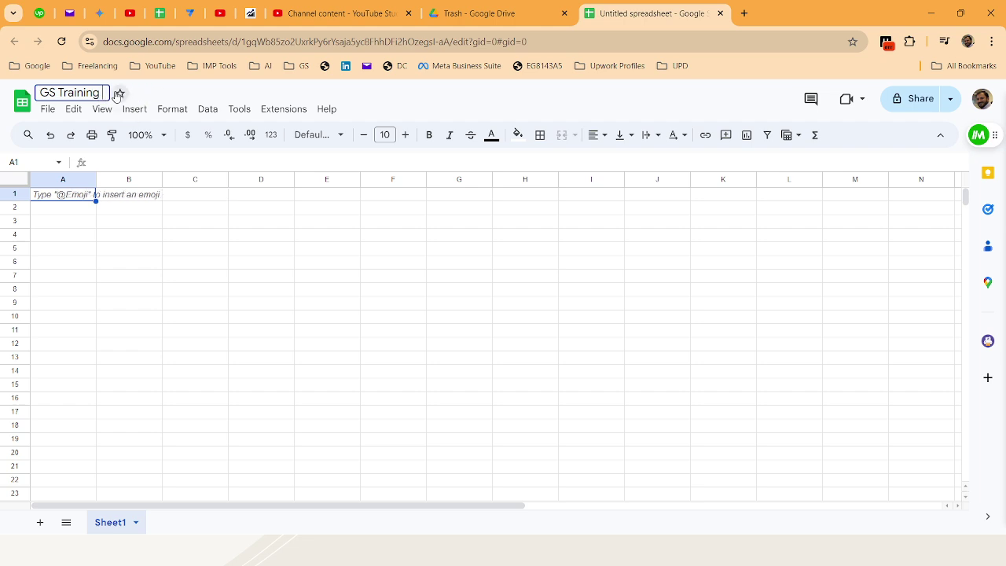
text(Basic)
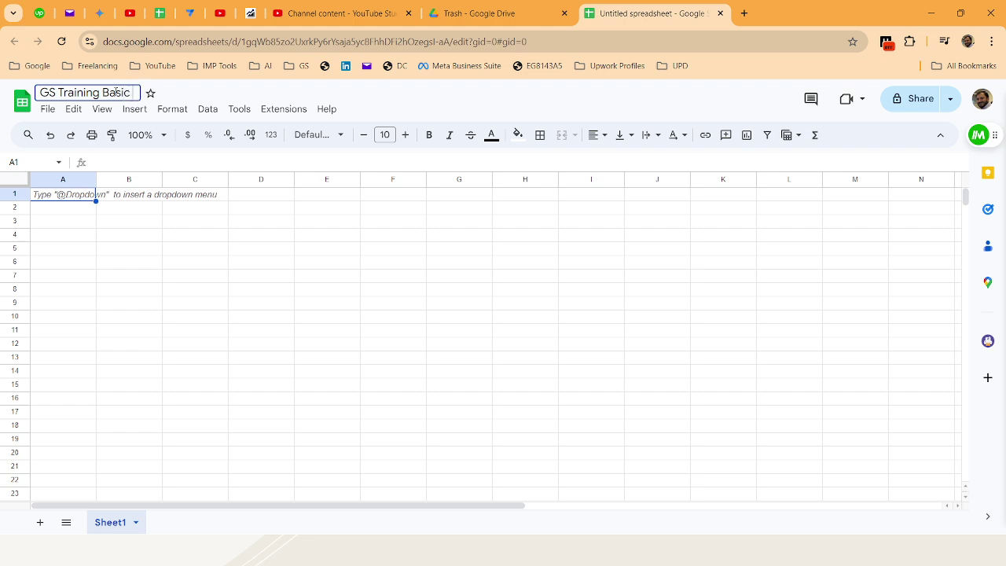
text( Module)
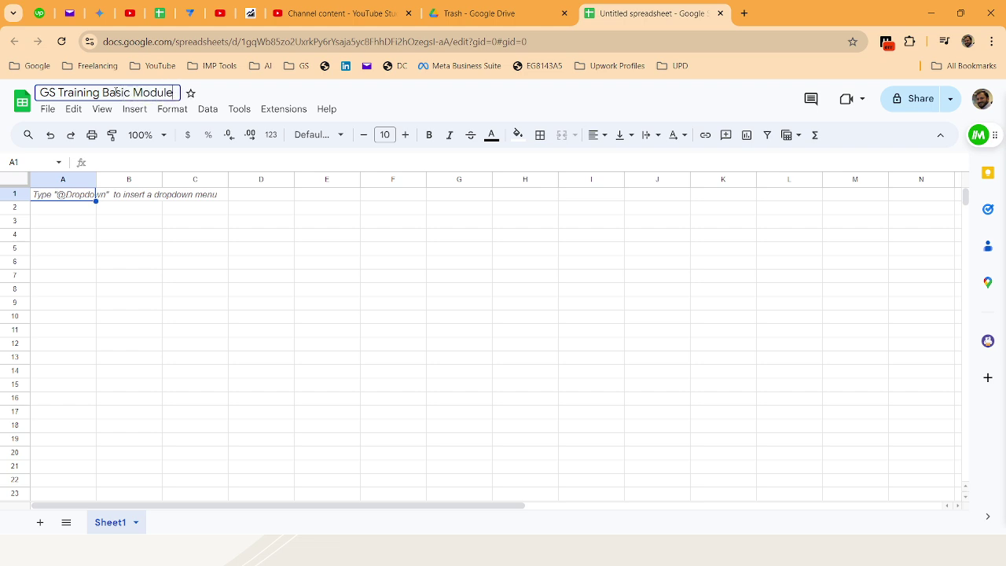
key(Return)
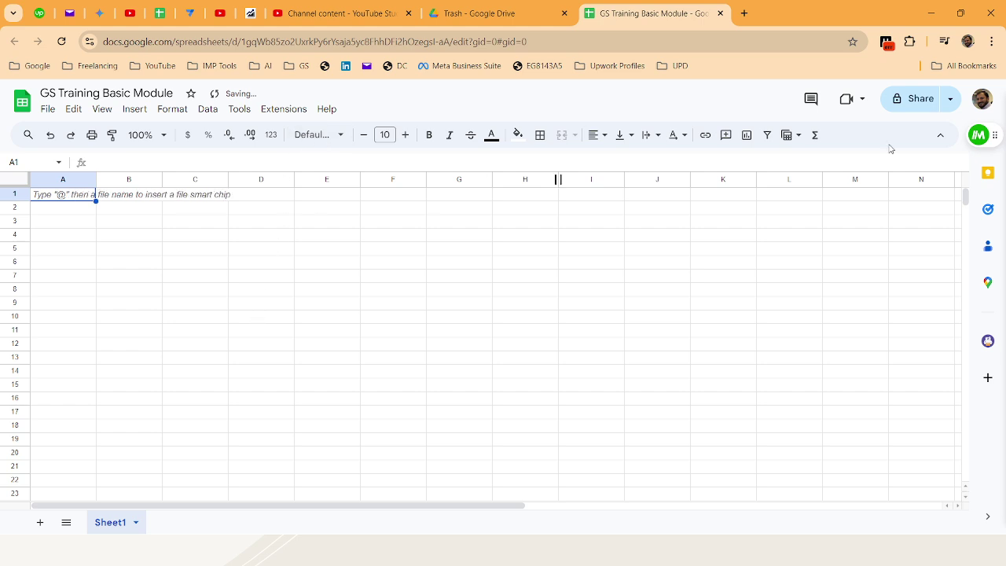
click(915, 100)
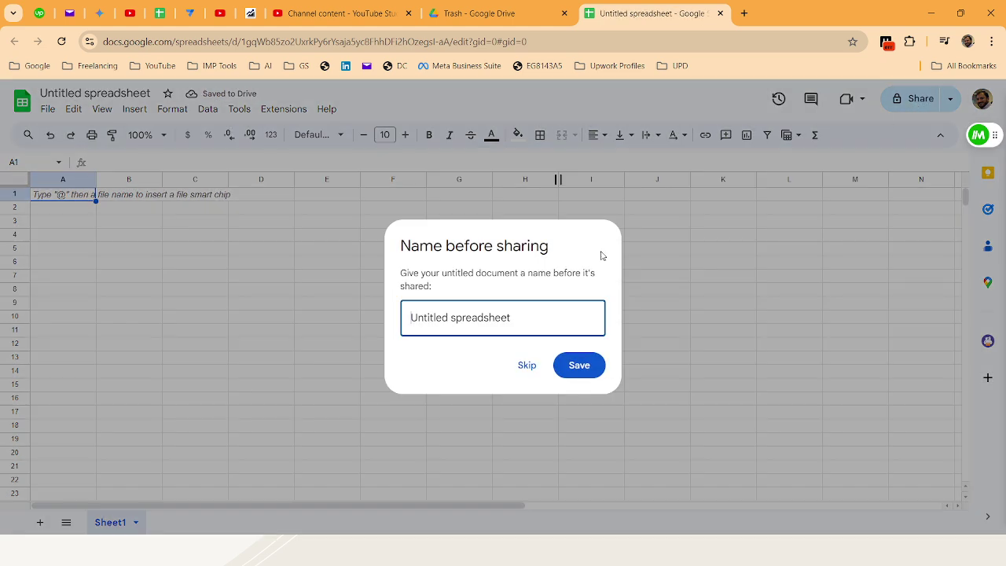
click(526, 366)
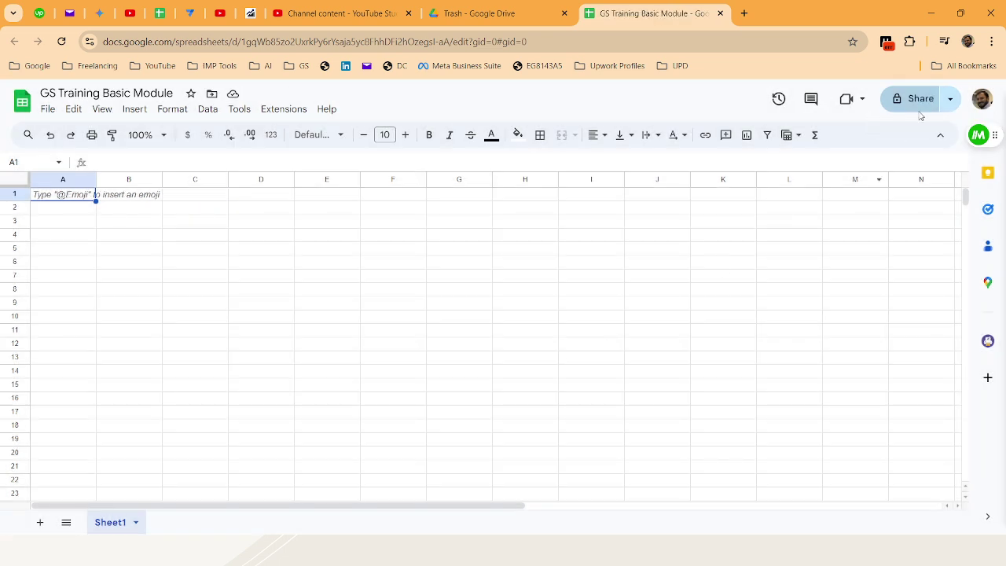
Set general access to Anyone with the link as Viewer, then focus the Add people field
click(950, 98)
click(899, 158)
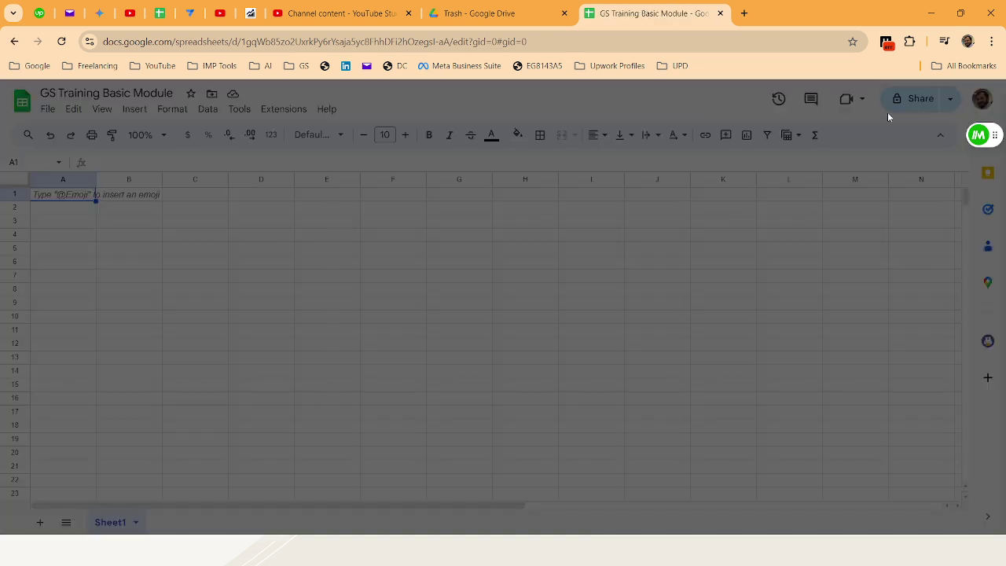
click(405, 360)
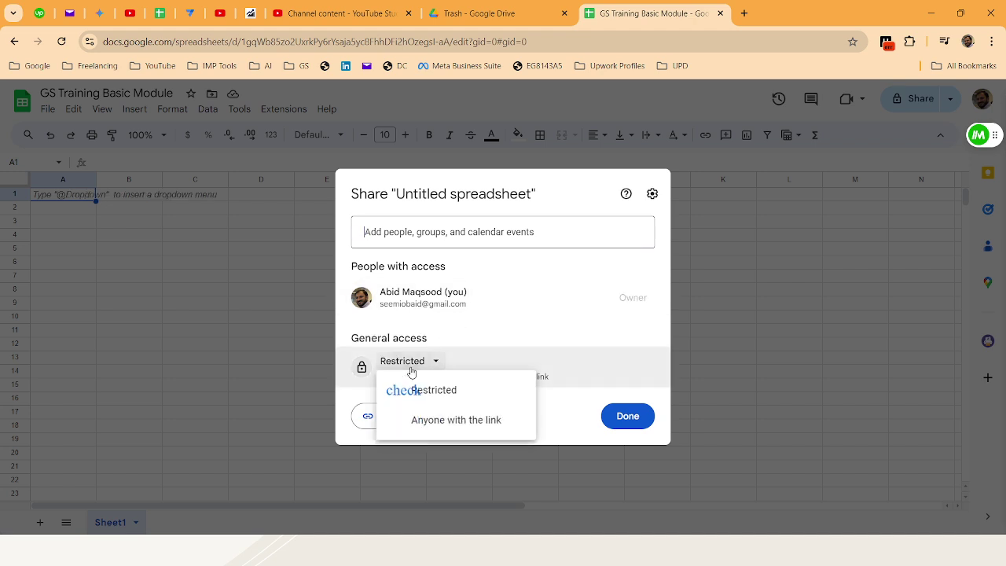
click(431, 421)
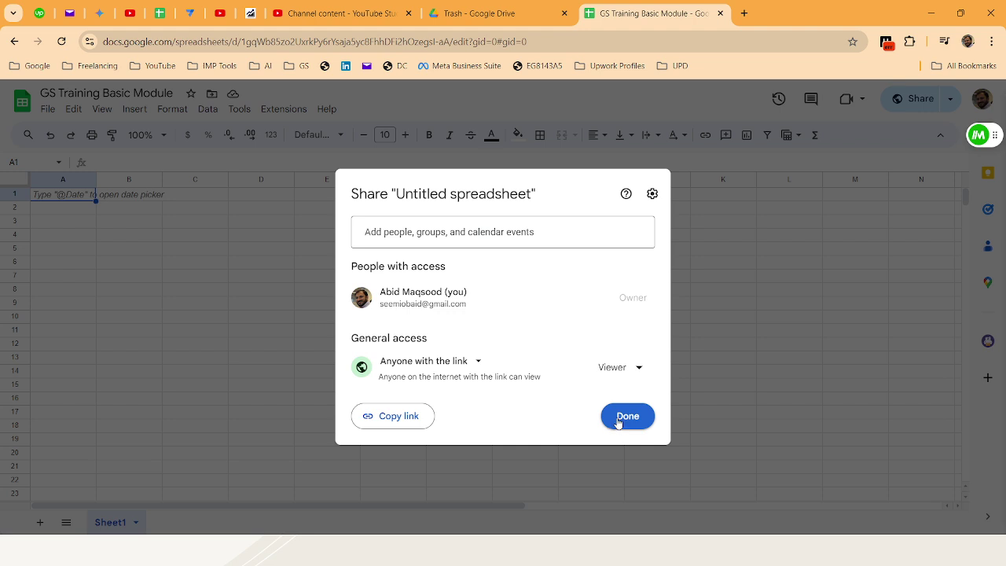
click(472, 224)
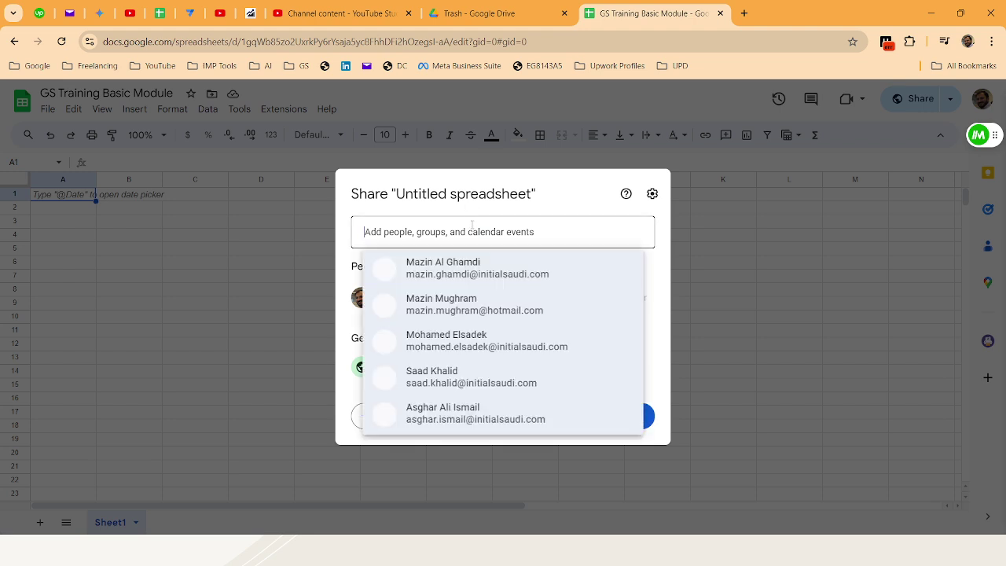
click(473, 192)
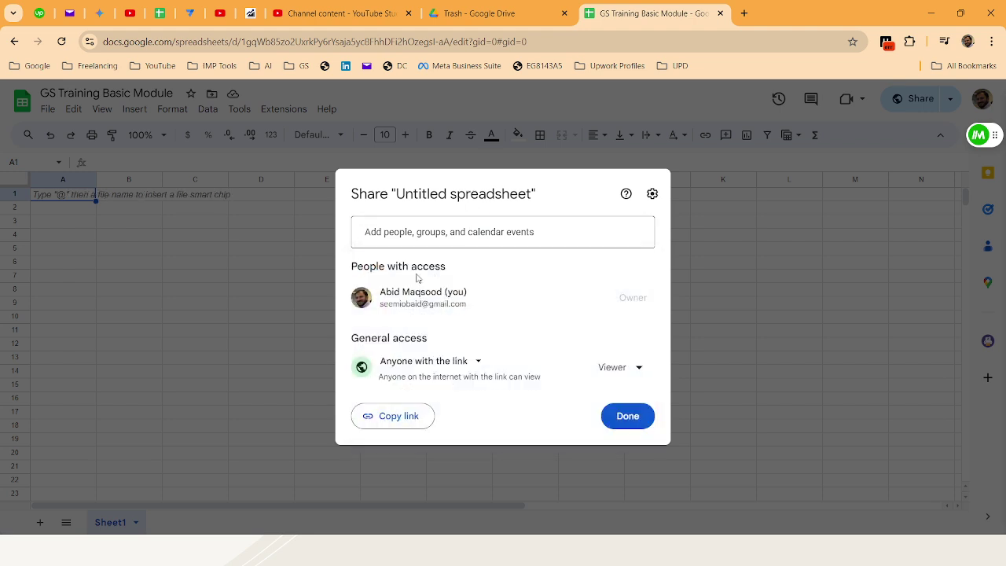
Invite the collaborator's e-mail as Editor with the note 'You can edit this Google Sheet'
click(437, 232)
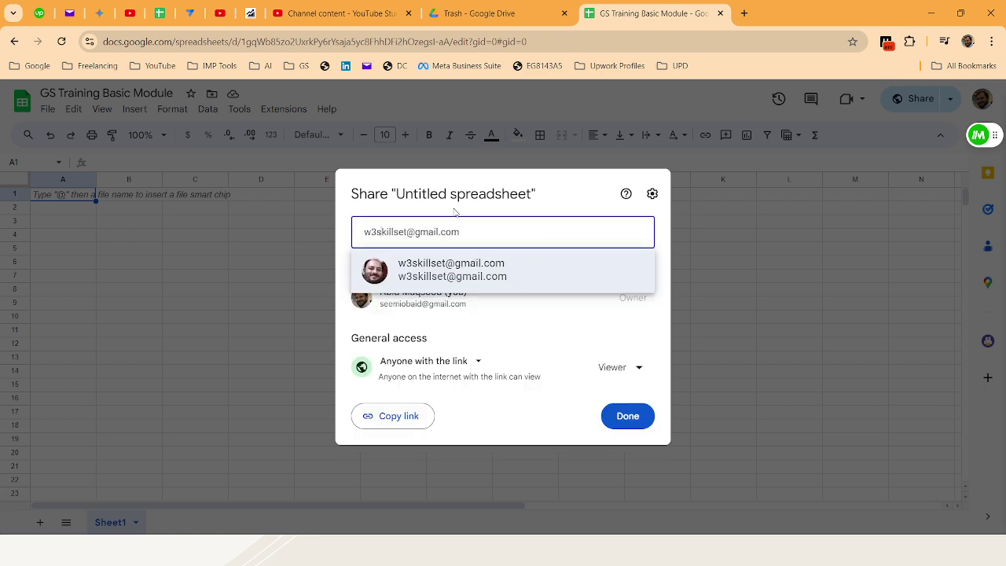
click(473, 269)
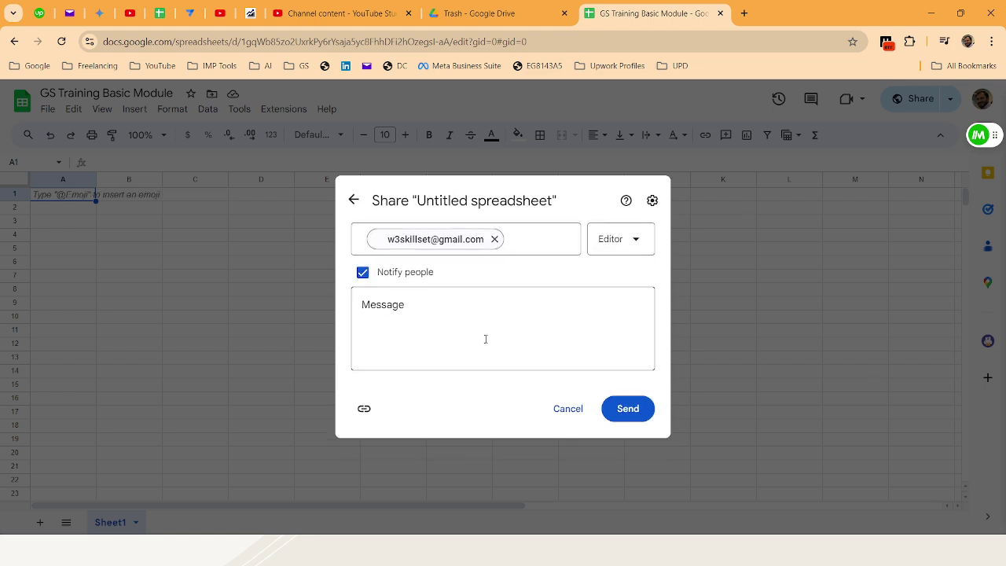
click(519, 304)
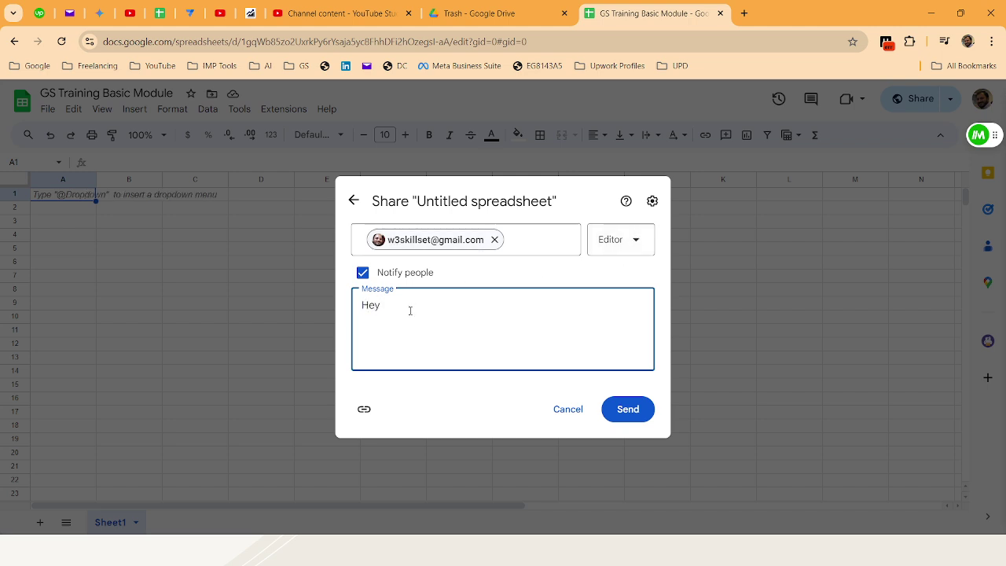
text(Abid  You)
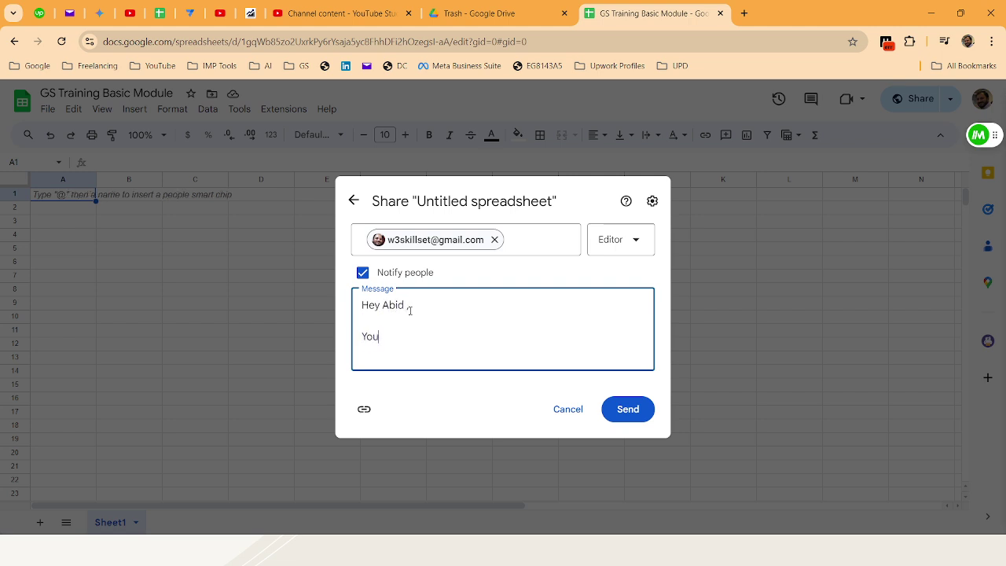
text( can edit this Googl)
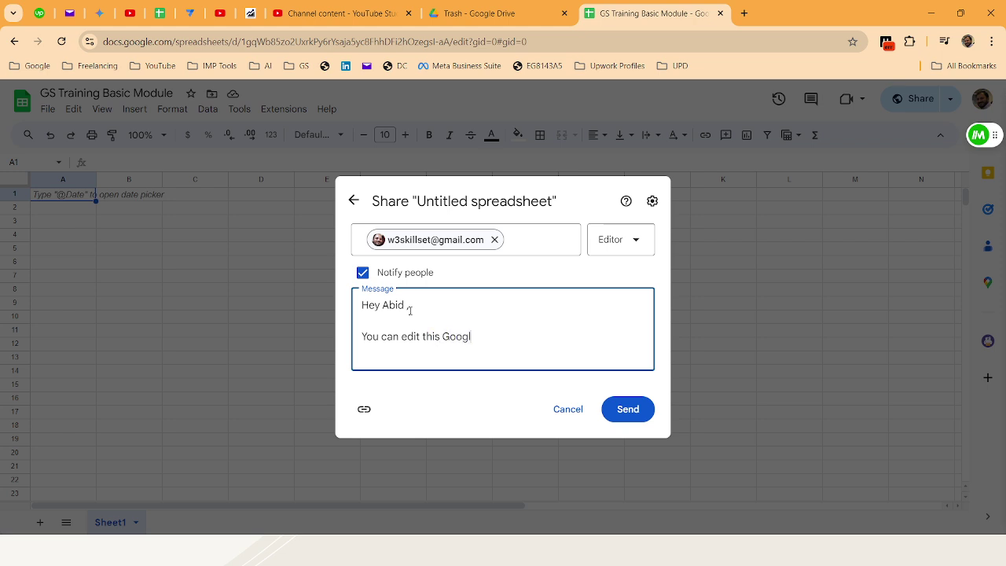
text(e Sheet)
click(643, 413)
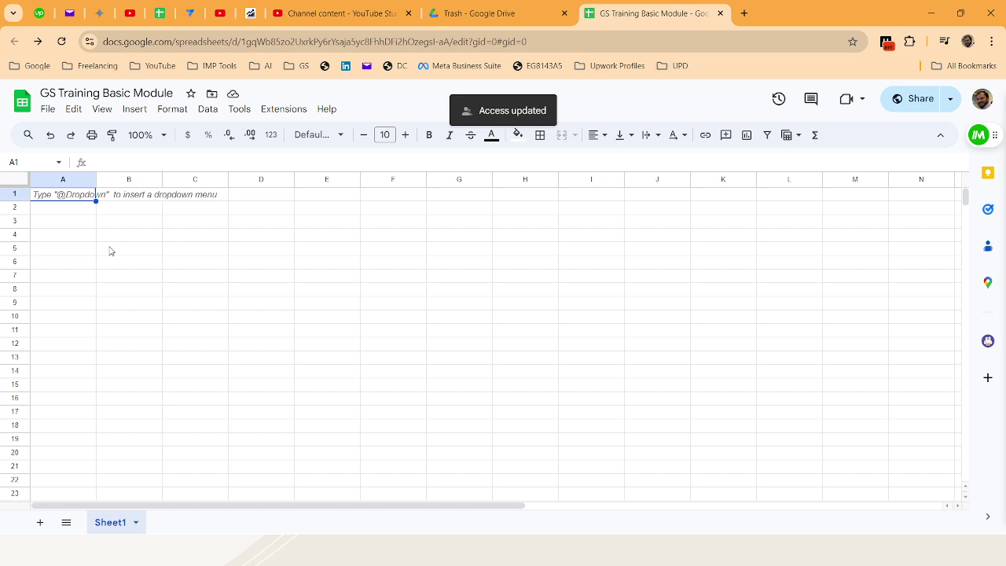
Check who has access in Share settings, close them, and return to the Sheets home page
click(921, 105)
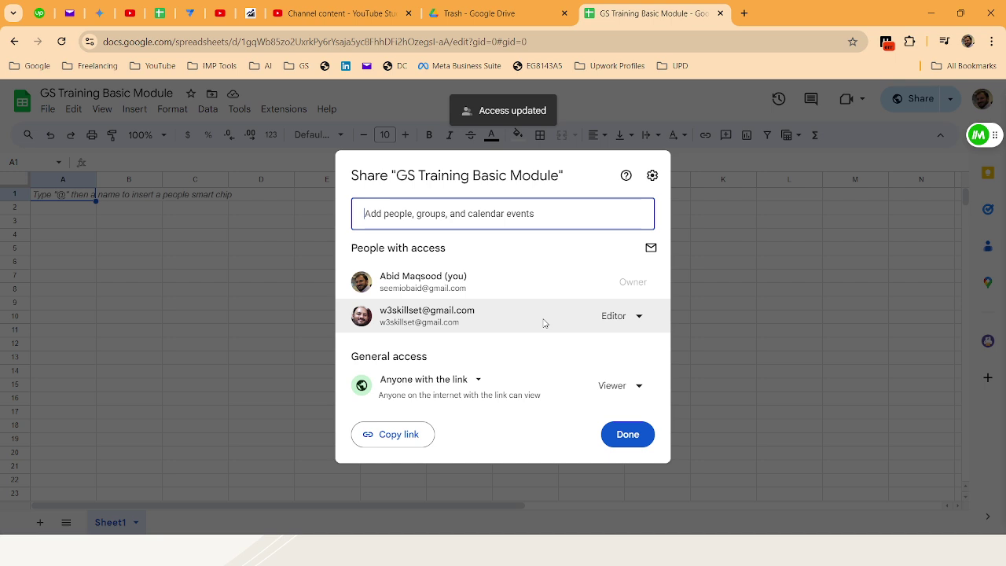
click(621, 433)
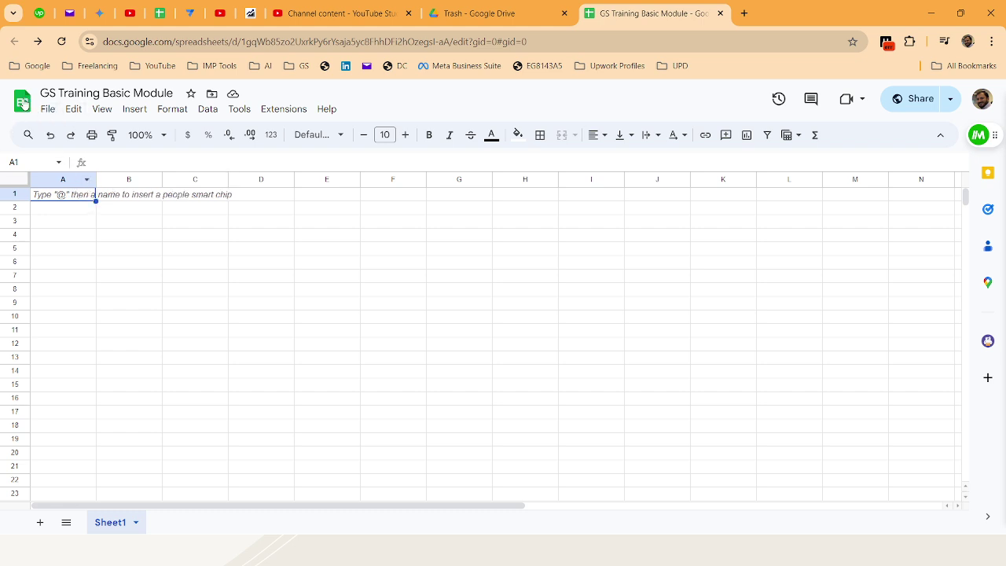
click(22, 100)
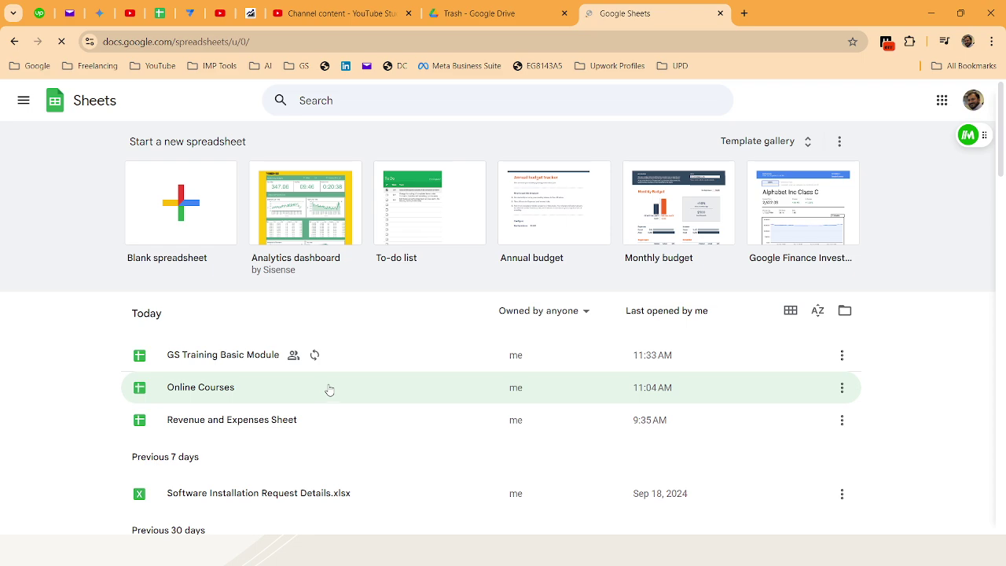
Open GS Training Basic Module, close the Tables panel, star the file, and return to Sheets home
scroll(328, 384, down, 8)
scroll(331, 380, down, 3)
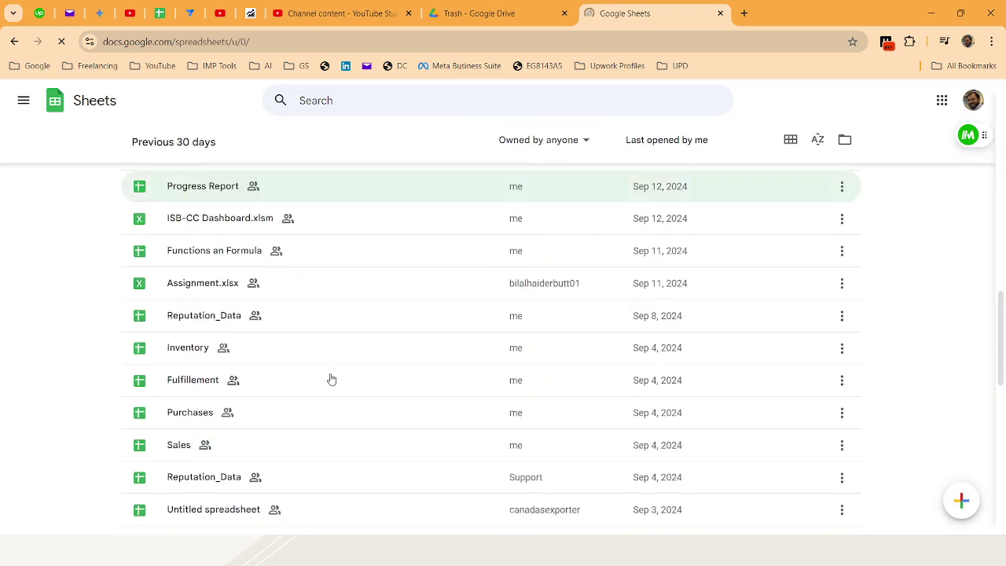
scroll(333, 378, up, 12)
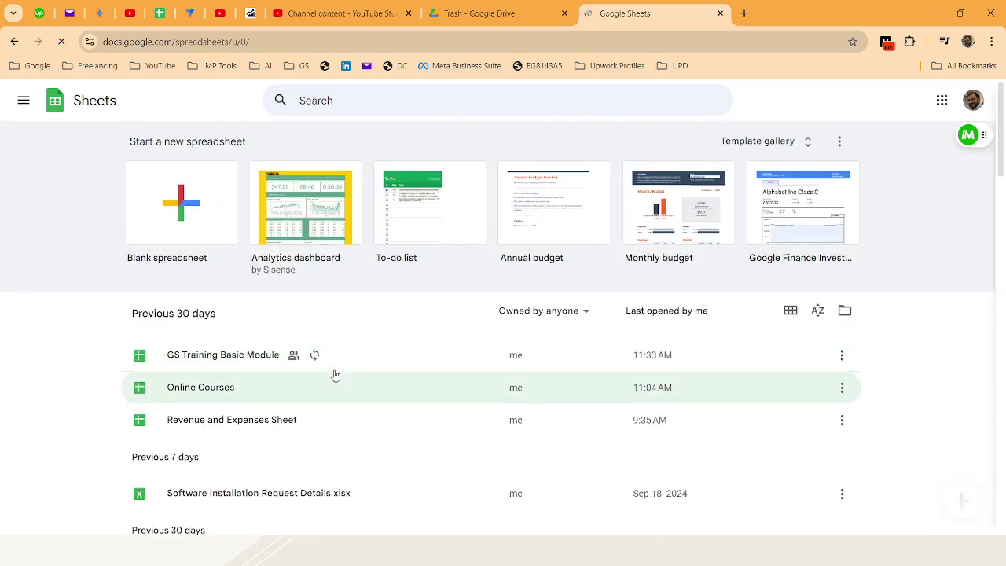
click(193, 356)
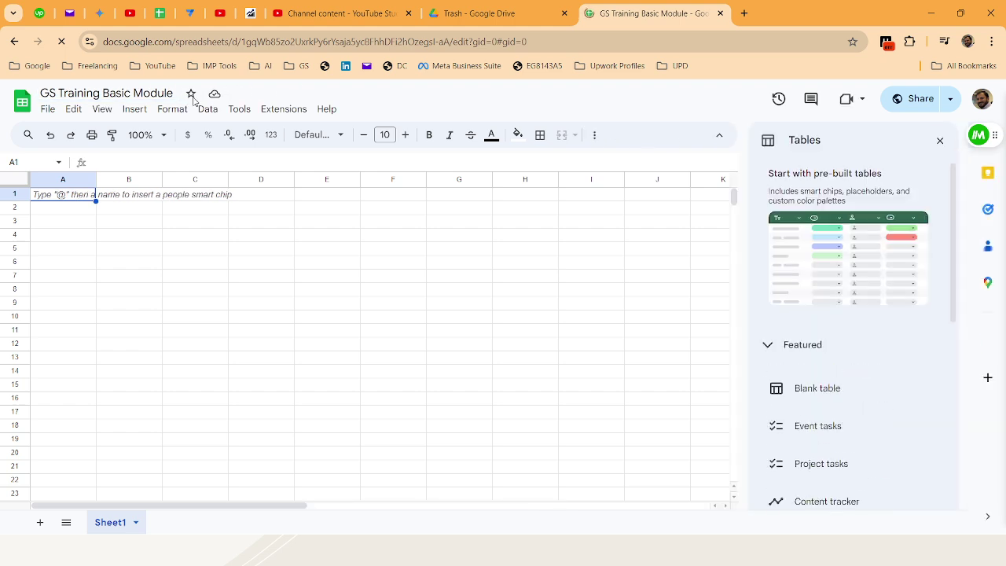
click(940, 141)
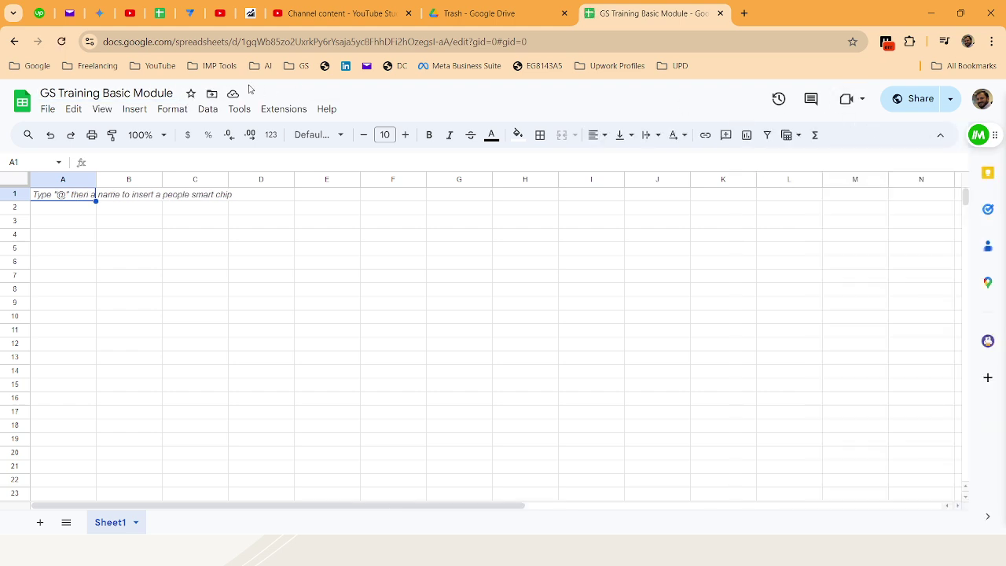
click(193, 94)
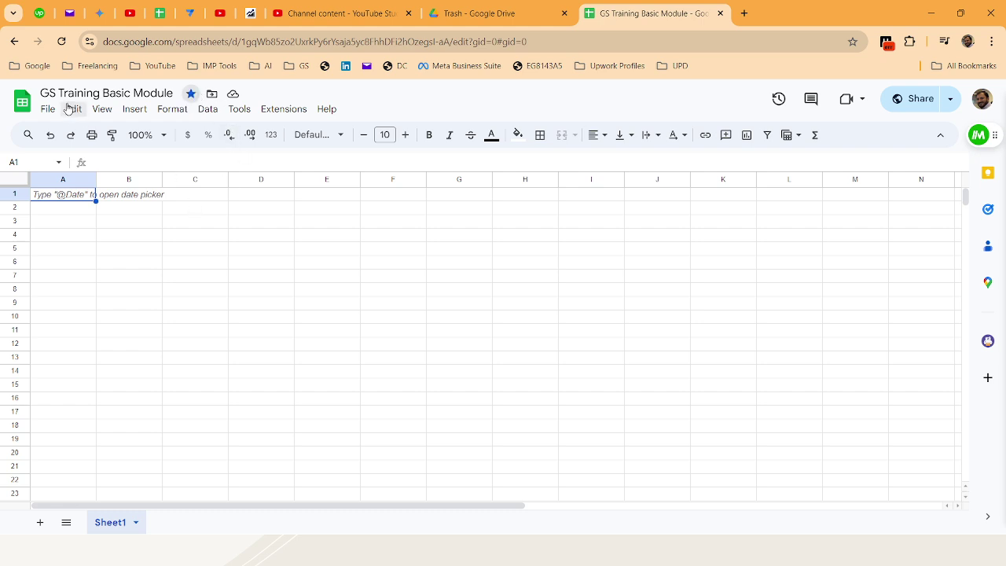
click(22, 101)
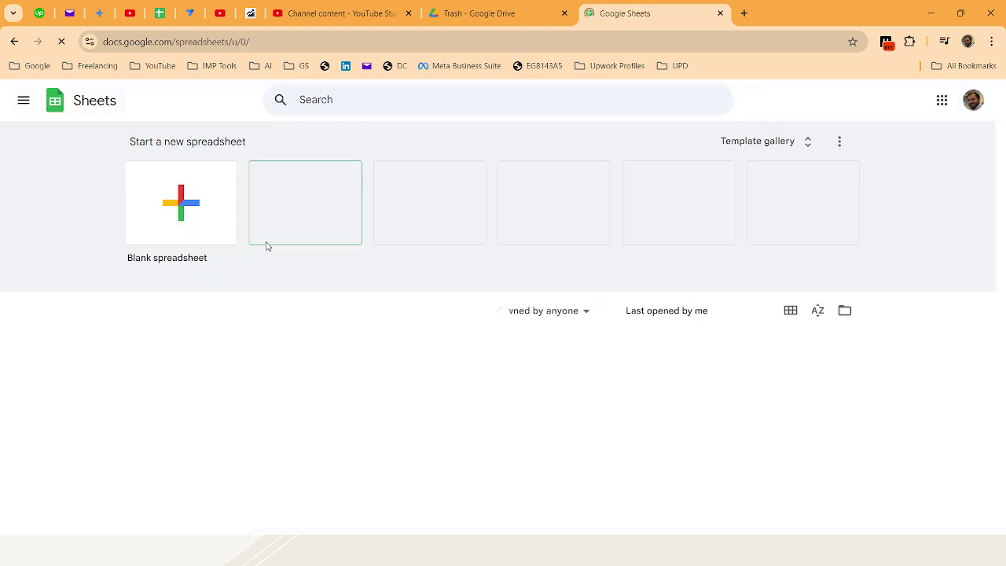
Open Google Drive from the apps menu, view its Starred files, then return to the Sheets home list
click(24, 101)
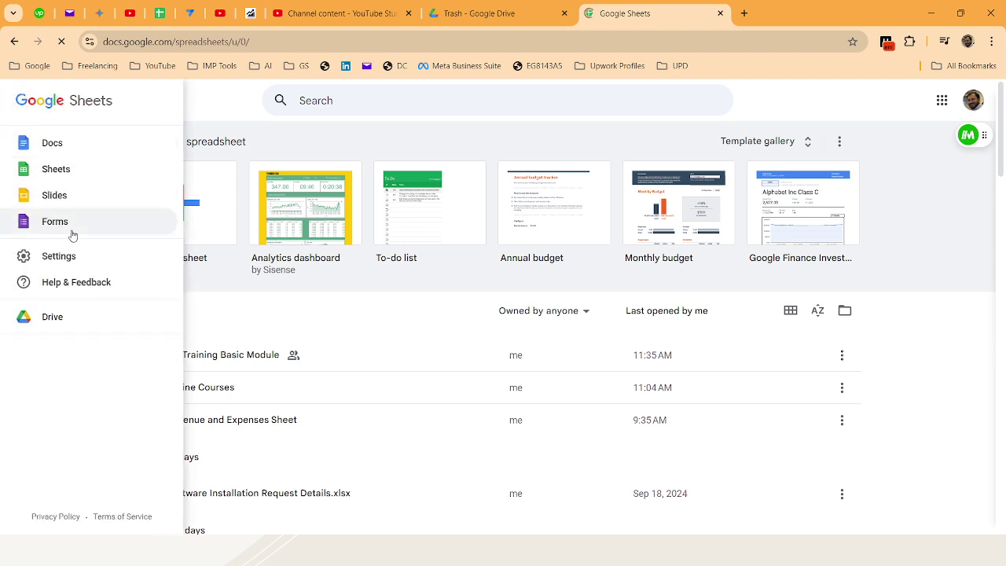
click(890, 228)
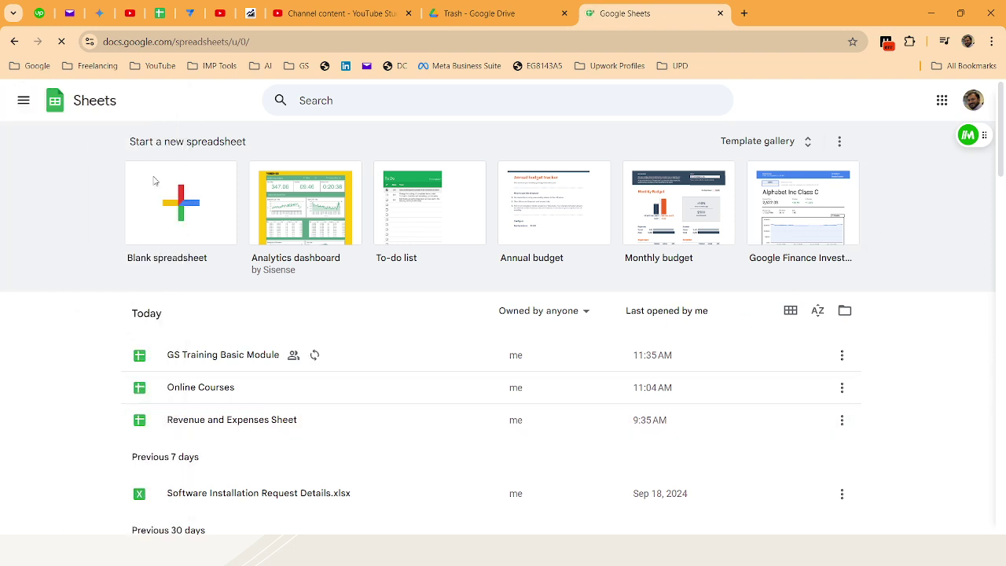
click(24, 102)
click(50, 318)
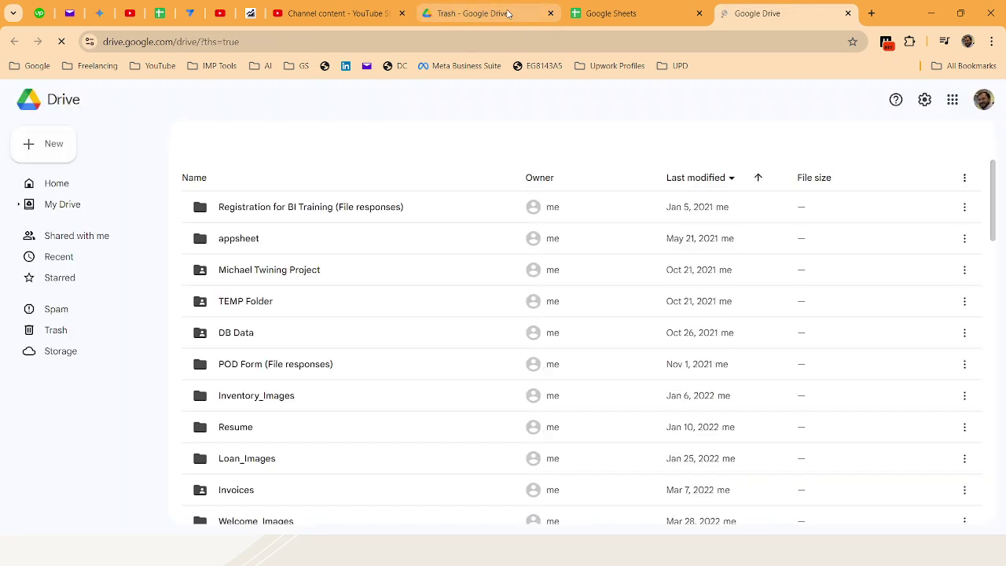
click(50, 298)
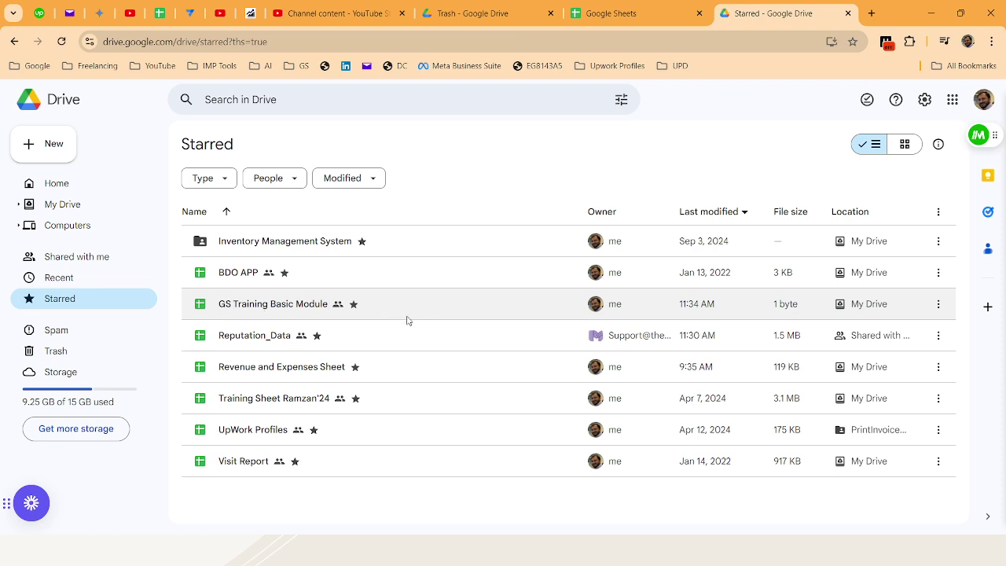
click(578, 6)
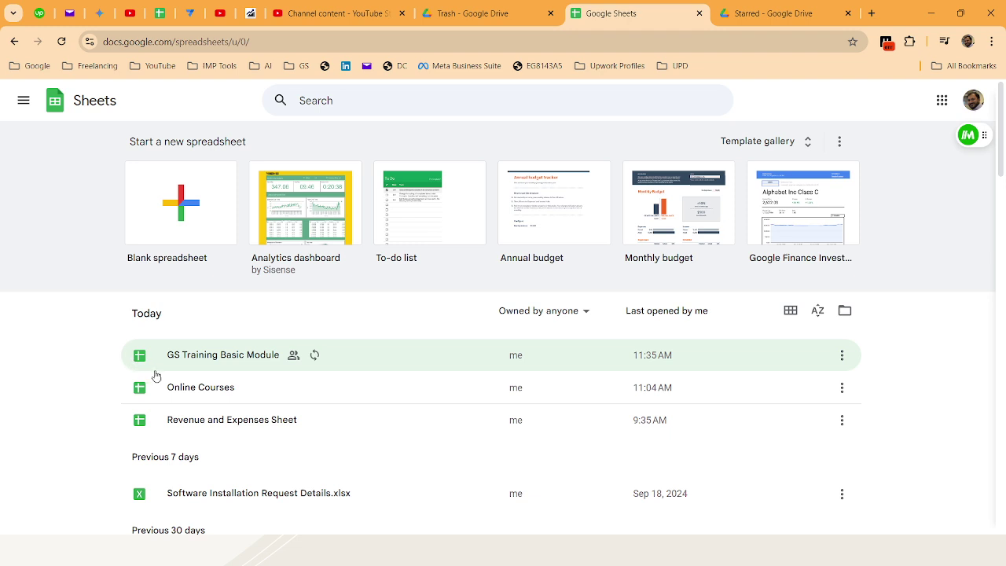
Reopen GS Training Basic Module, enter a full name in C4, then delete it
click(195, 352)
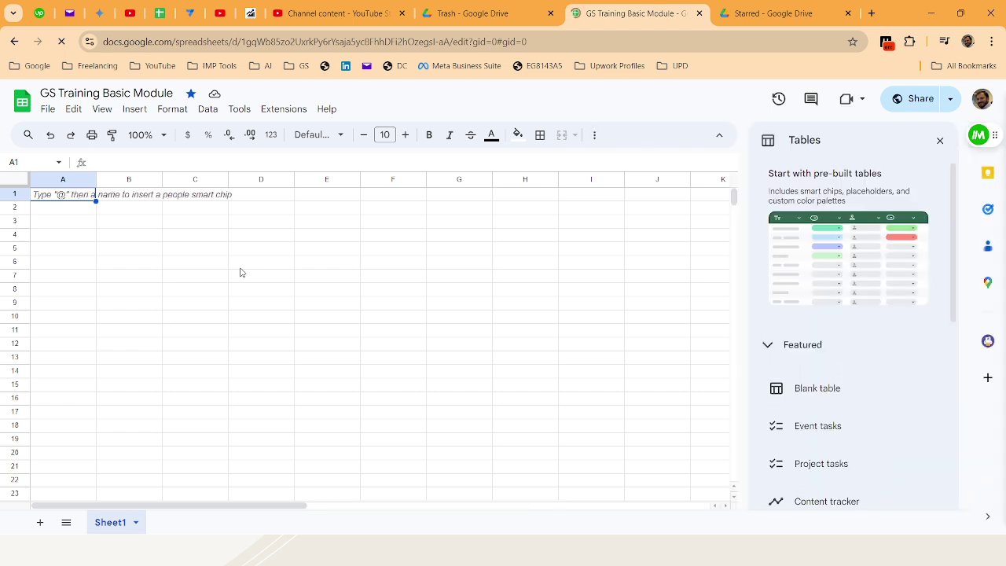
click(939, 141)
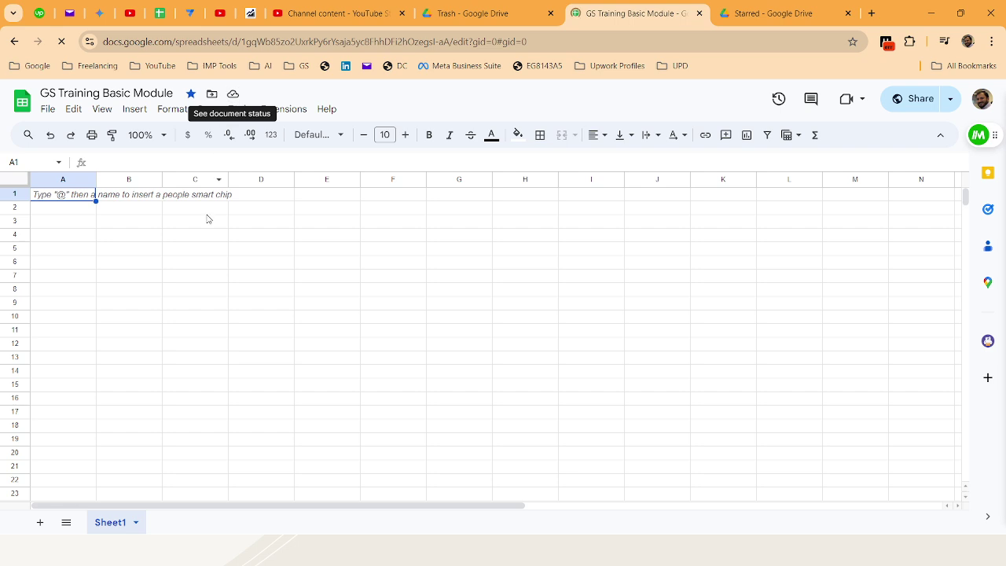
click(183, 238)
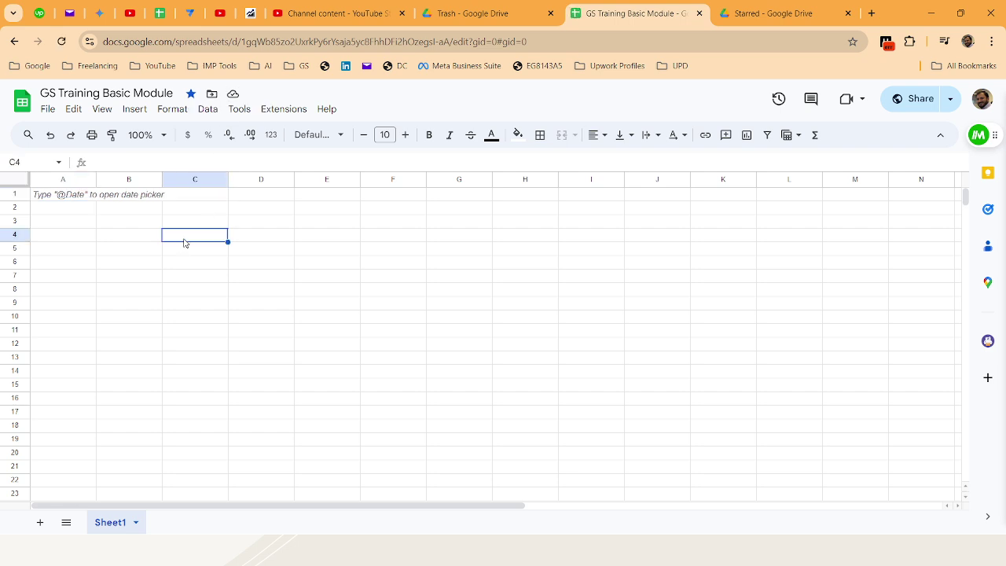
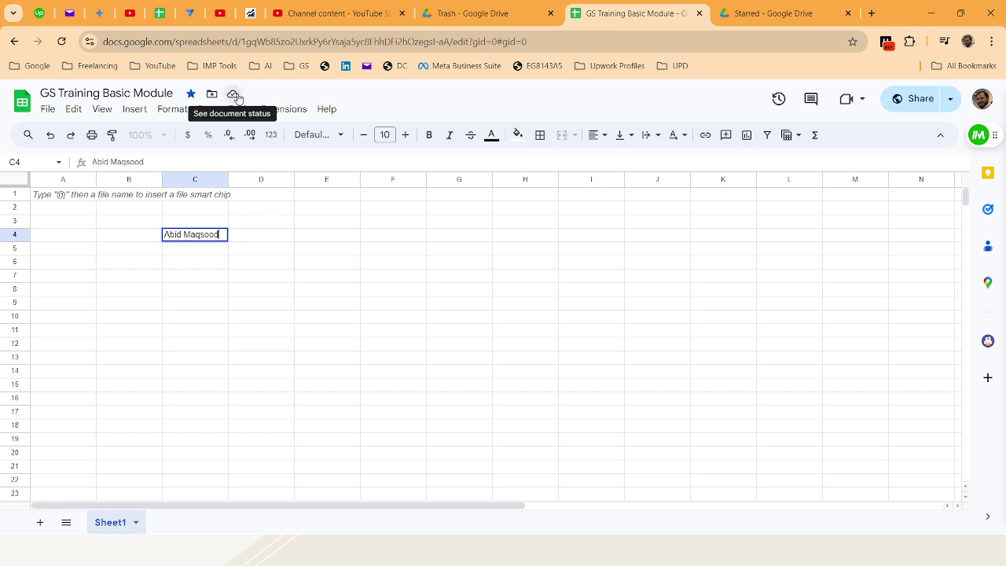
key(Return)
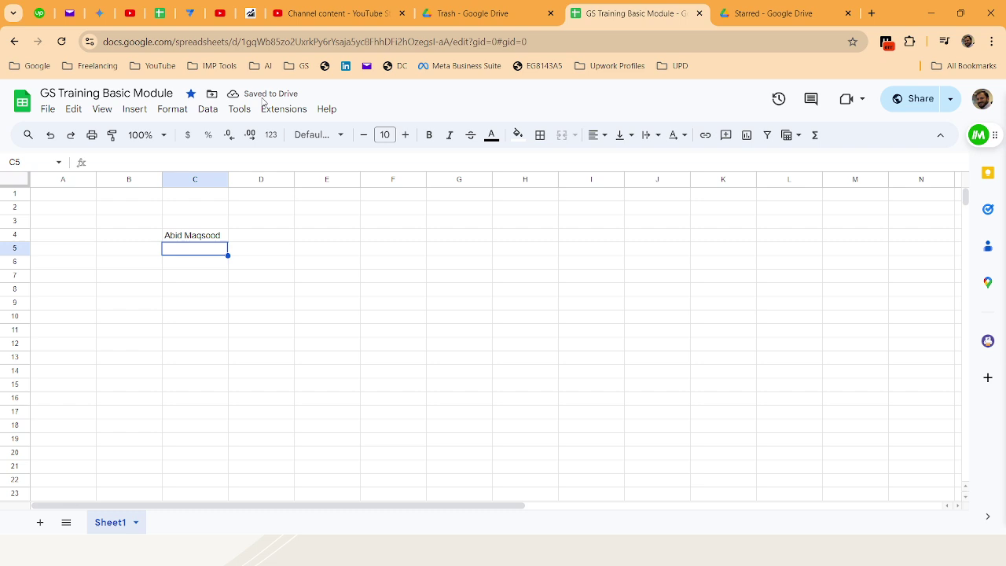
click(202, 237)
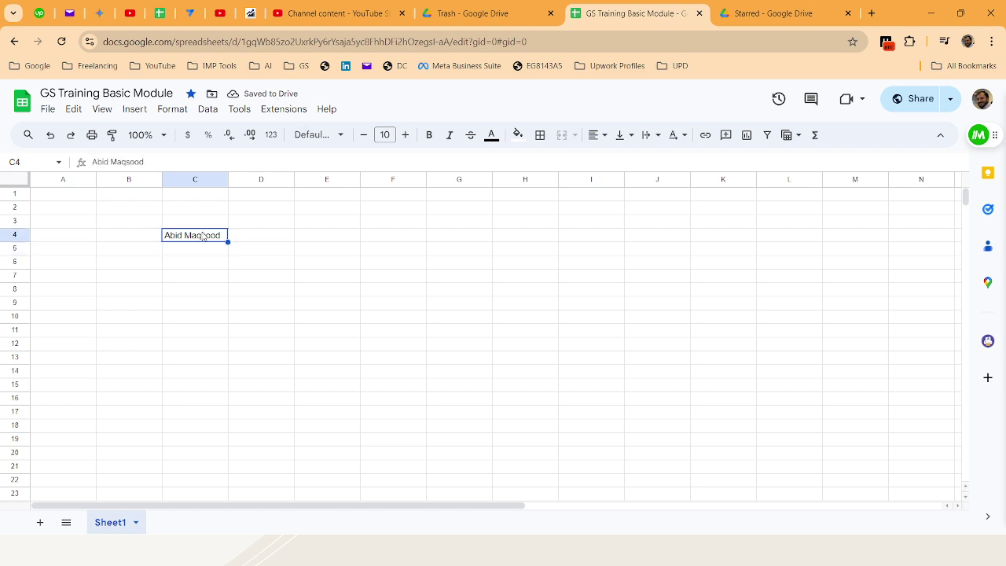
key(Delete)
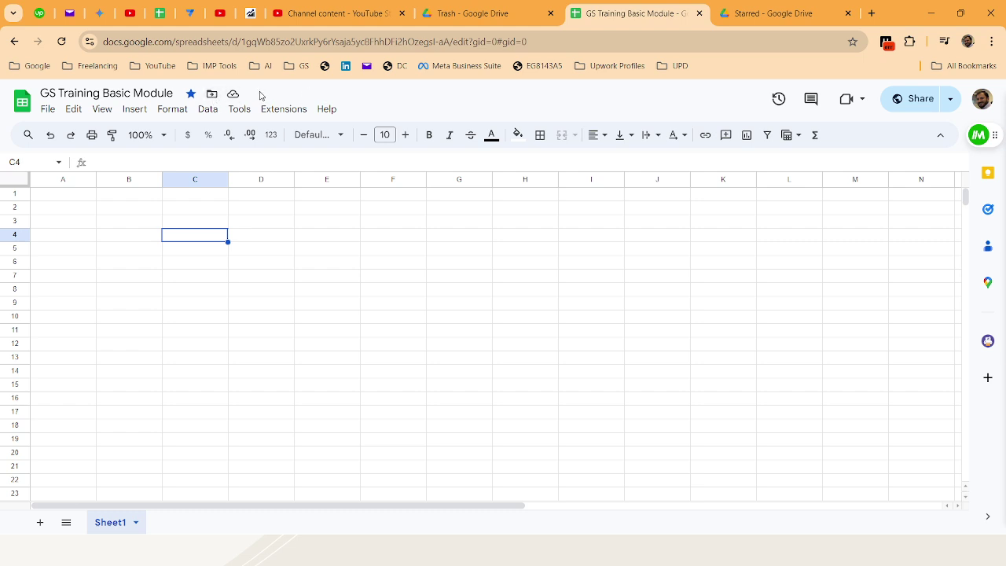
Move the spreadsheet into OnlineCourses-3137033, then move it back to My Drive
click(212, 94)
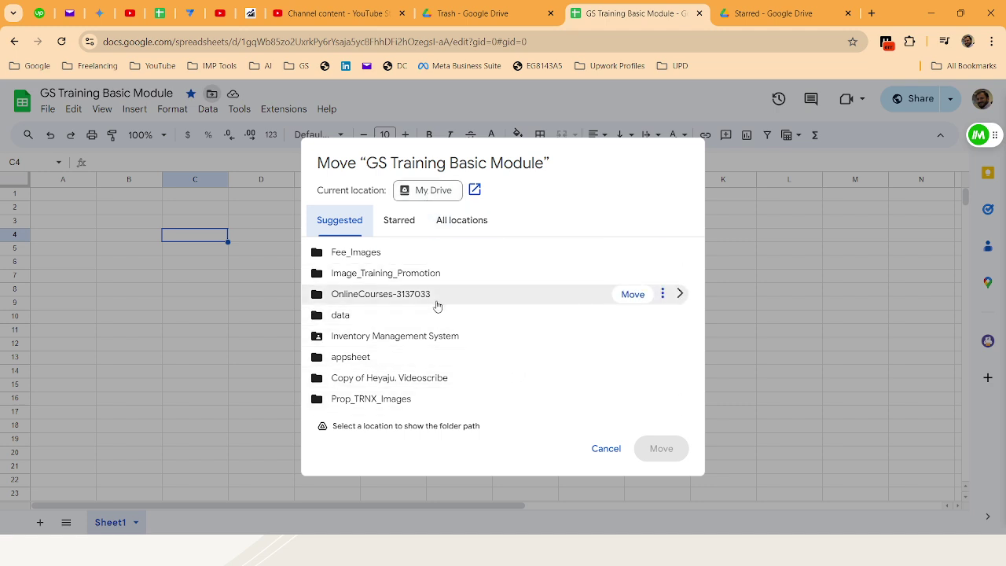
click(634, 295)
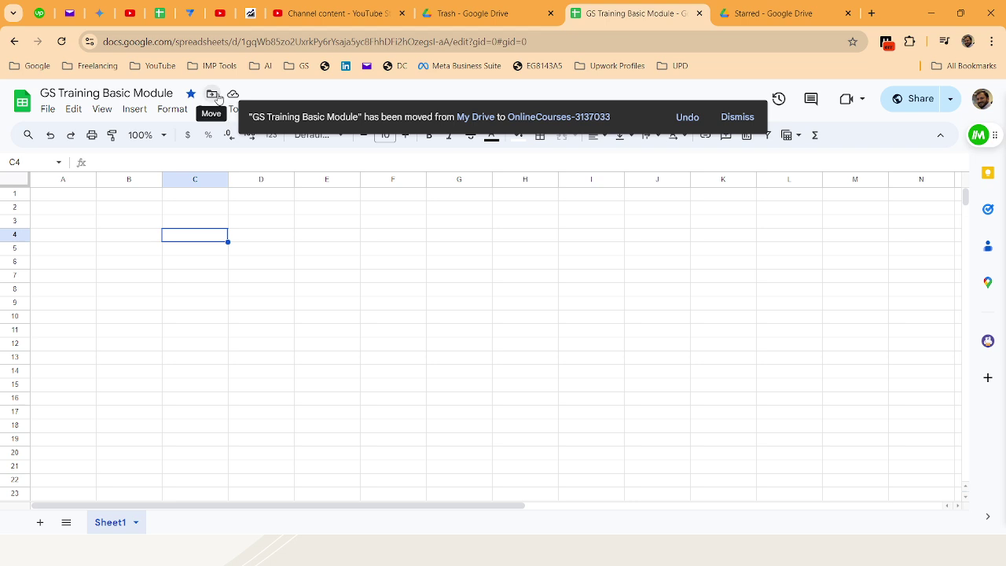
click(212, 94)
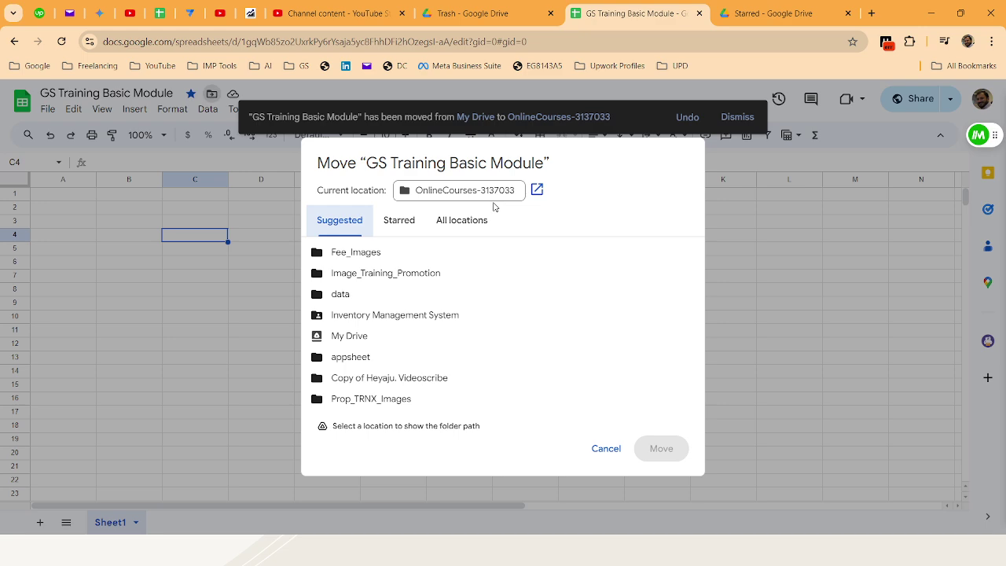
click(358, 335)
click(631, 337)
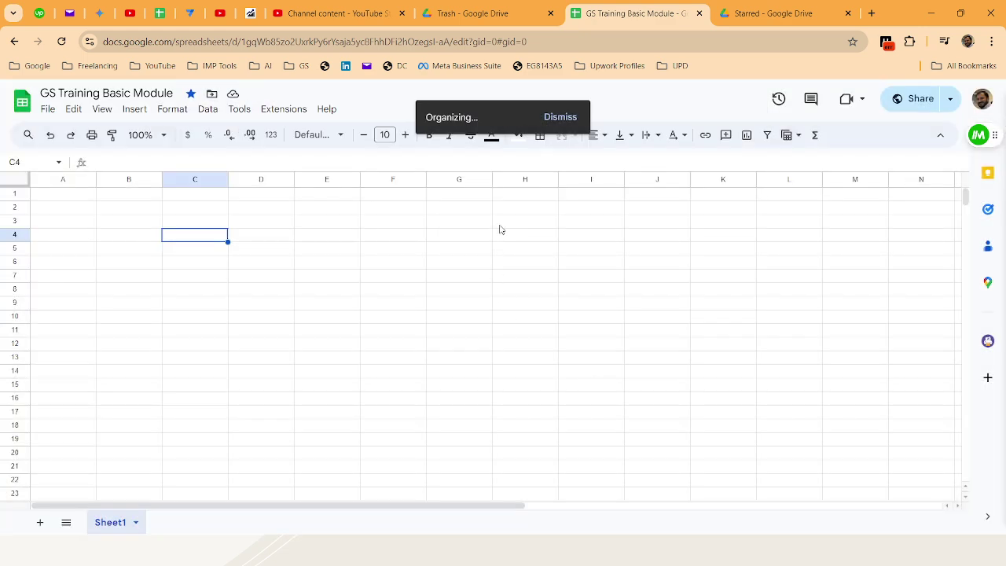
click(442, 250)
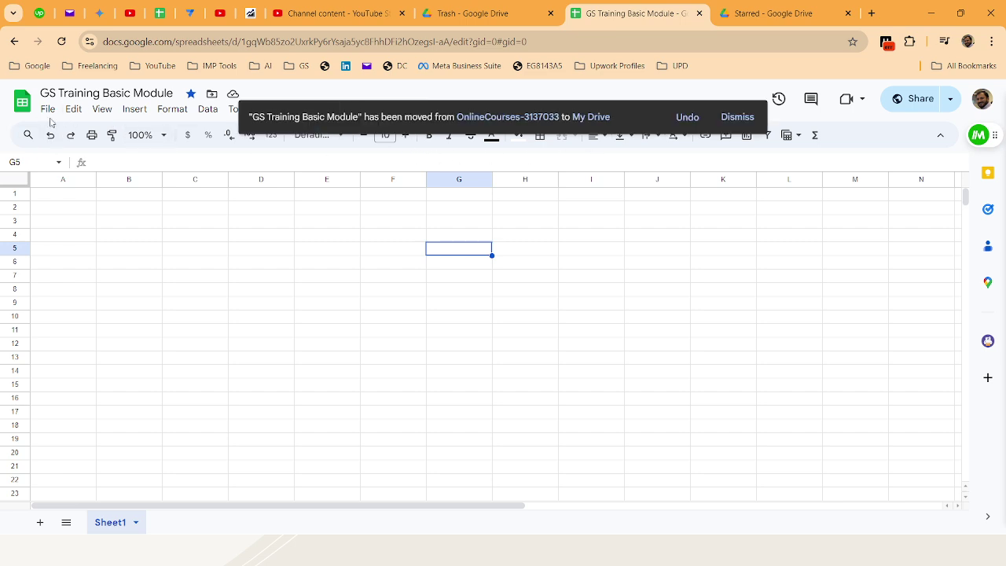
Dismiss the My Drive notice and browse the File menu's New, Share, Email, Download and Version history submenus
click(723, 122)
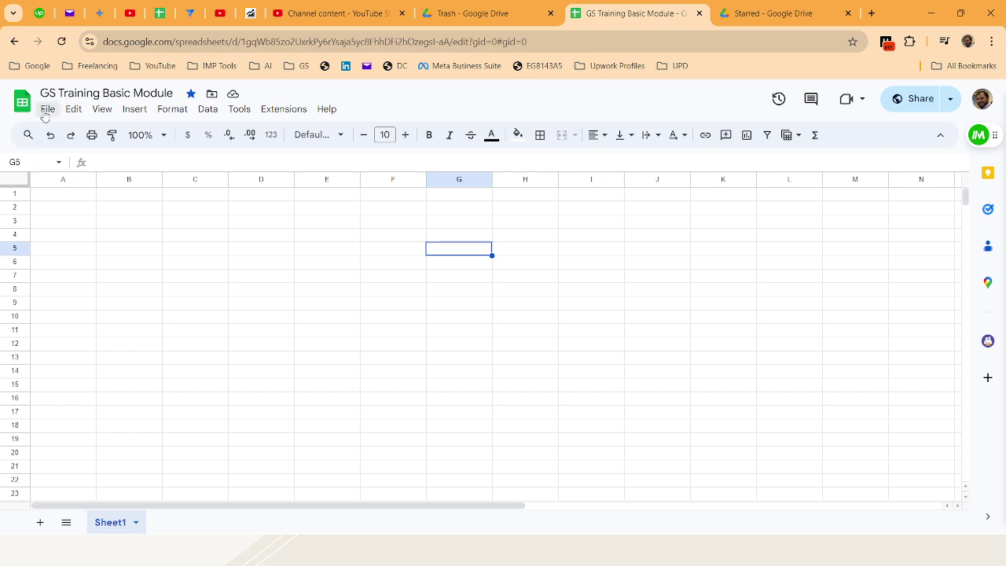
click(46, 114)
mouse_move(74, 134)
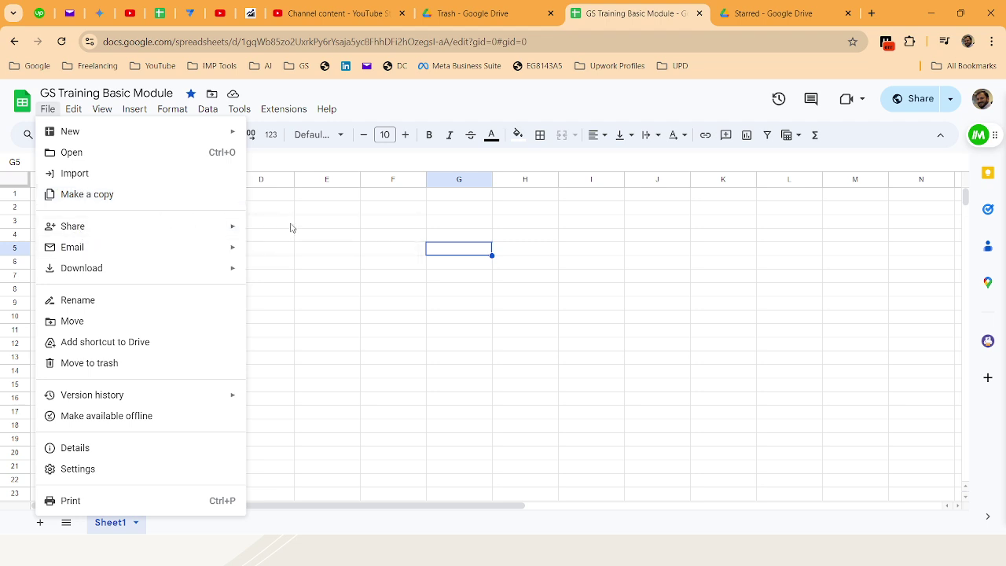
mouse_move(202, 226)
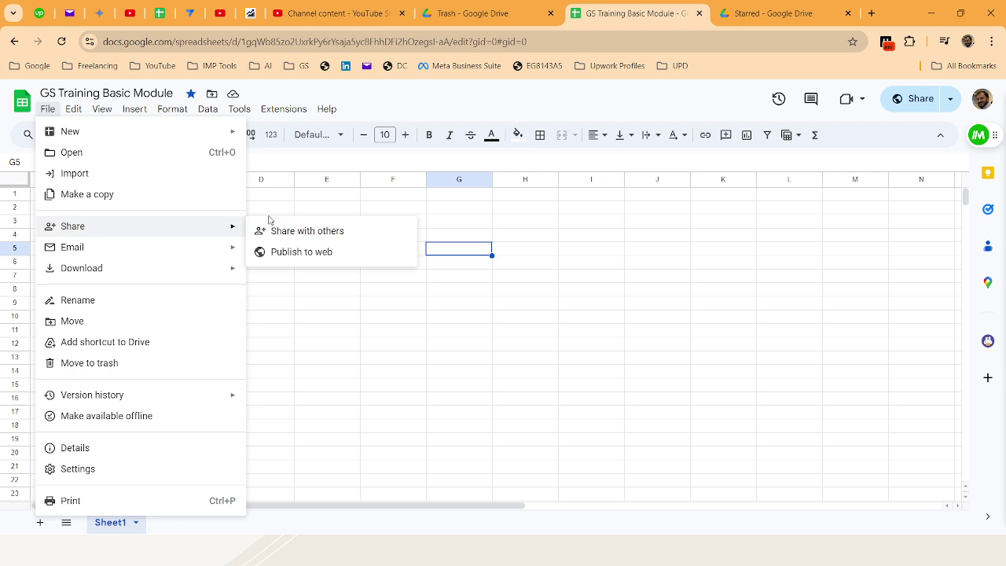
mouse_move(227, 248)
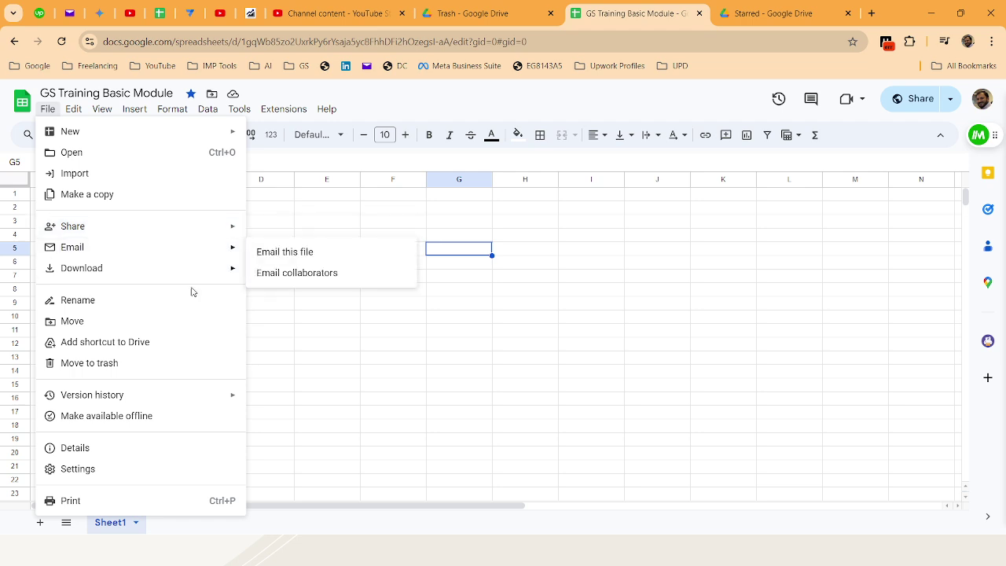
mouse_move(196, 271)
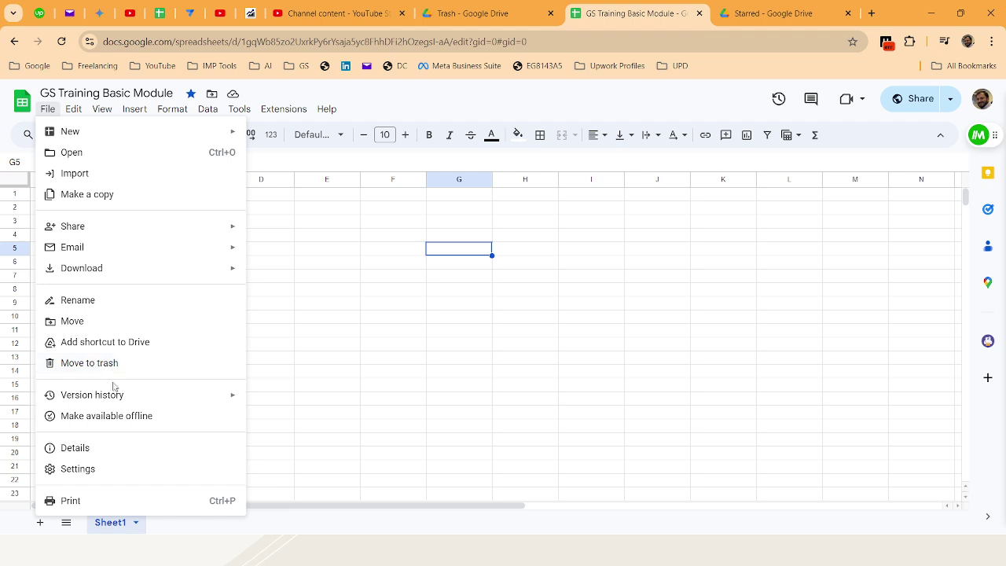
mouse_move(116, 396)
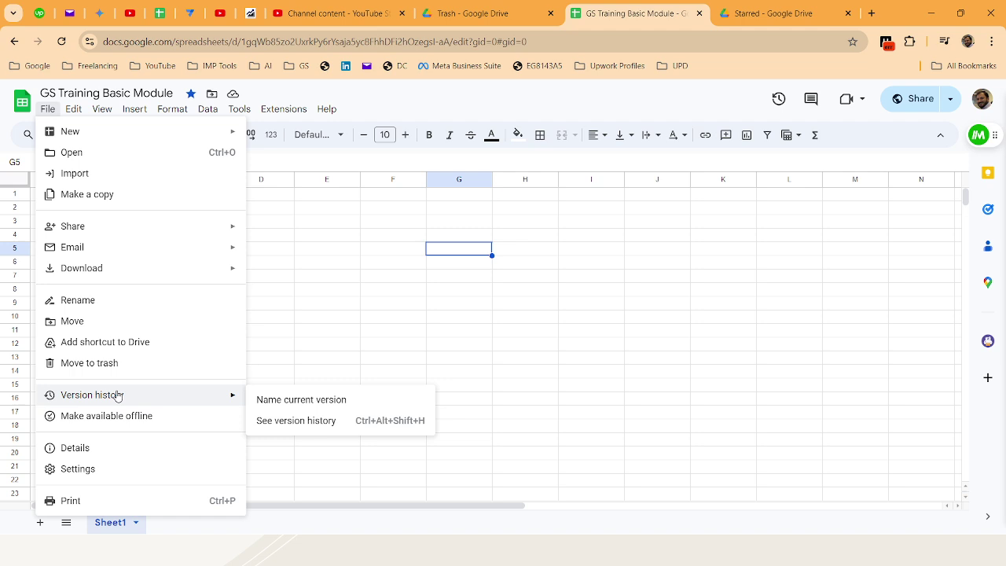
Open the full version history and preview the 11:32 AM version, then the current 11:36 AM one
click(287, 421)
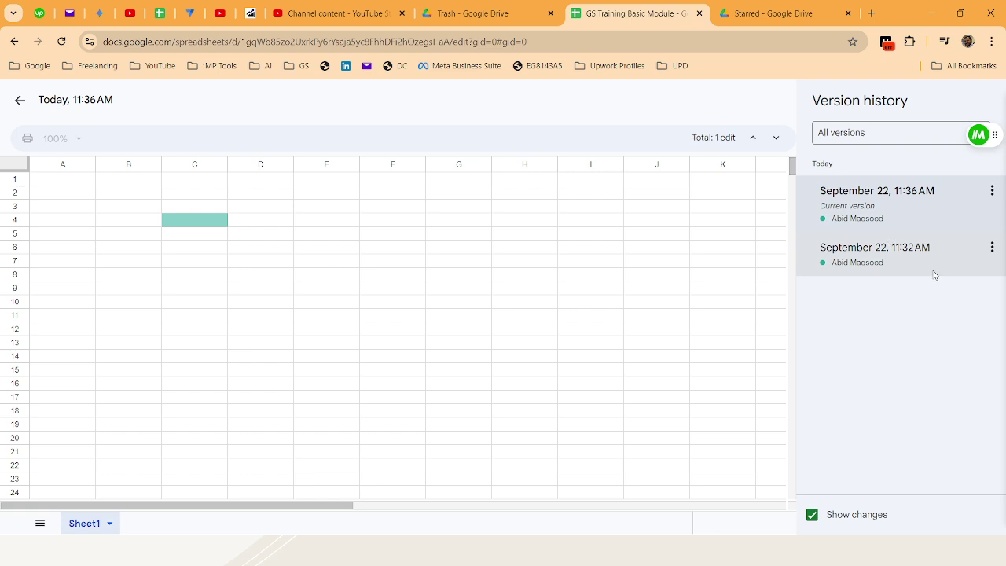
click(866, 265)
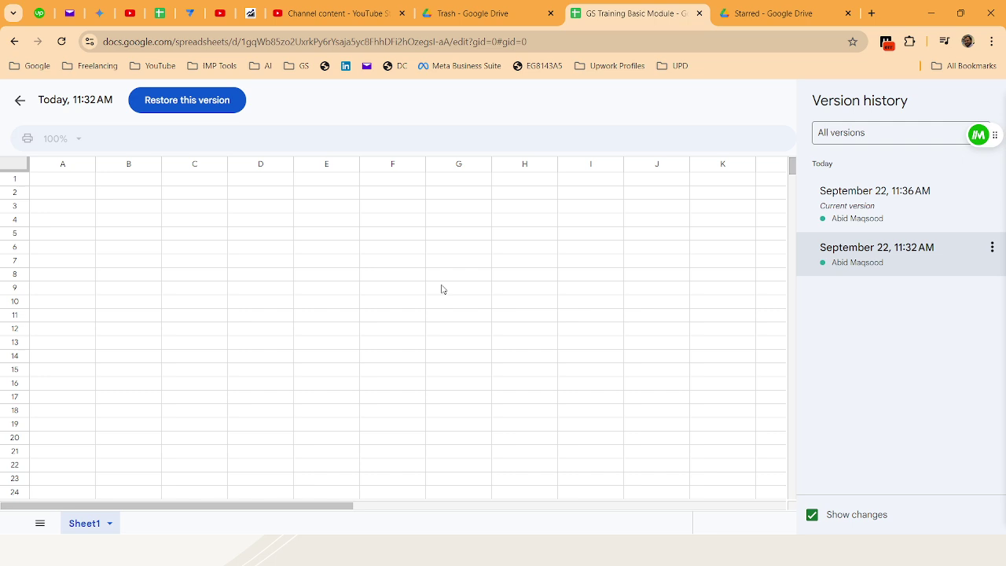
scroll(442, 271, down, 4)
scroll(440, 266, up, 4)
click(821, 199)
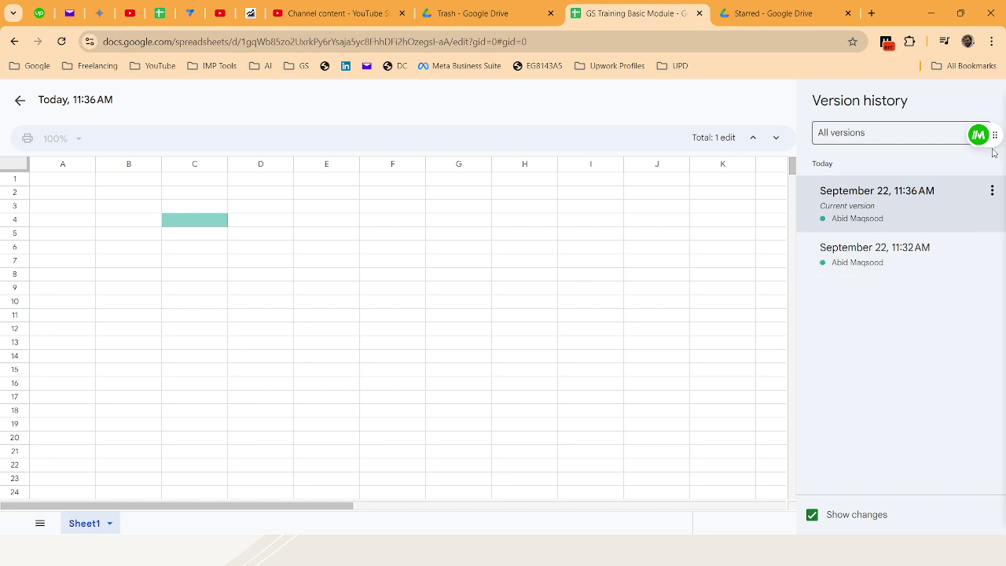
Inspect the action menus of the 11:36 AM and 11:32 AM versions, then exit version history
click(992, 190)
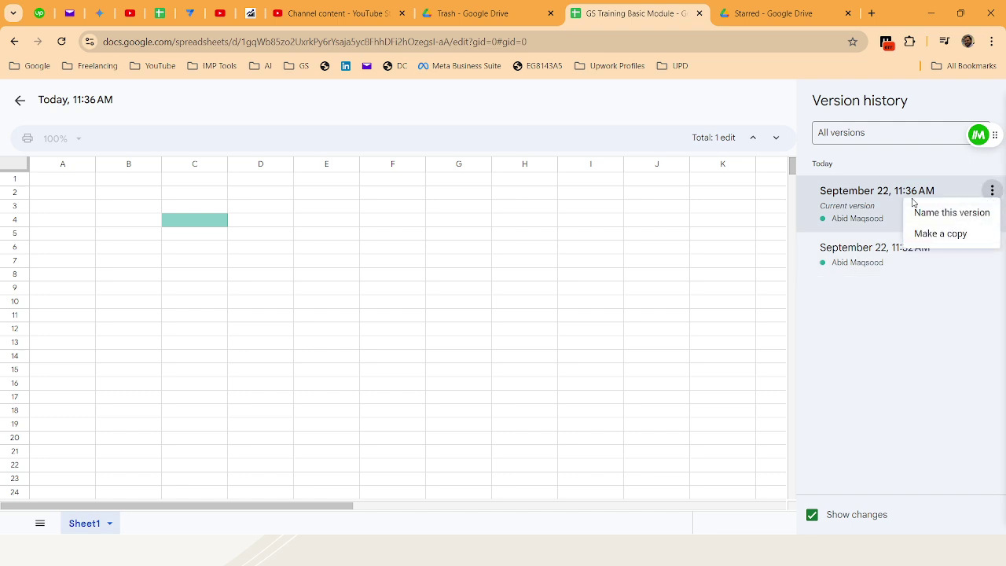
click(895, 174)
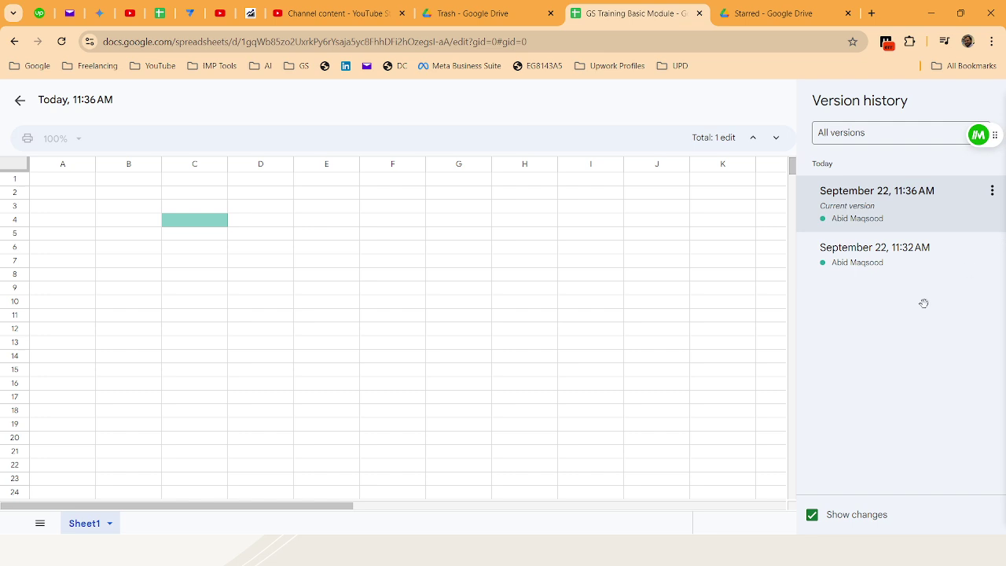
click(993, 247)
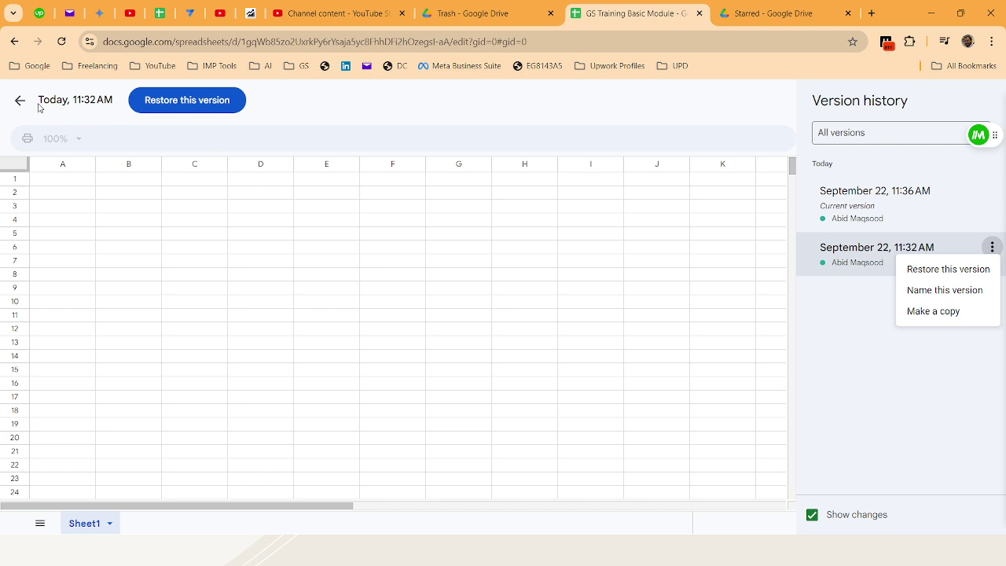
click(14, 106)
click(14, 105)
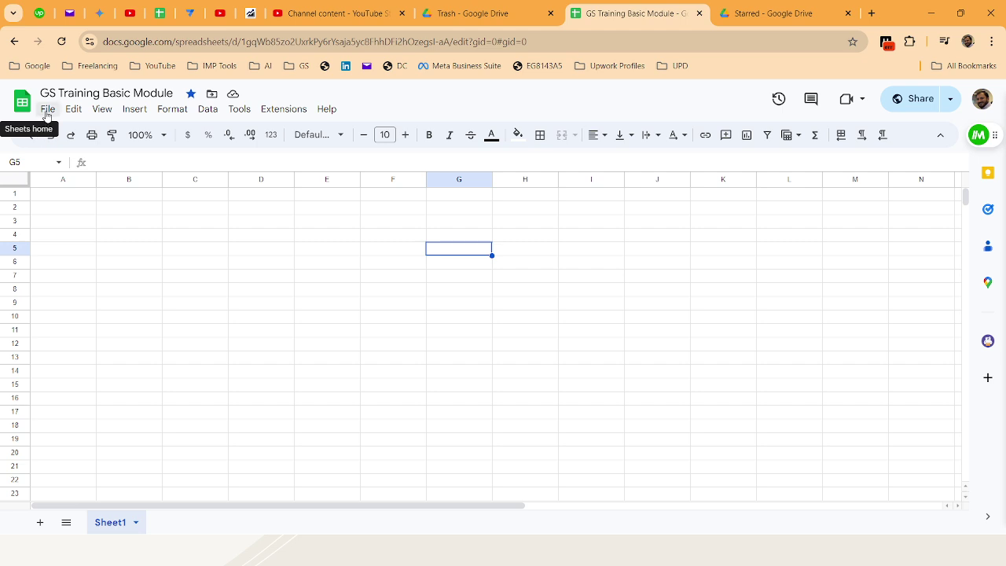
Make the spreadsheet available offline and bring up its Settings showing United States locale and Karachi time zone
click(47, 110)
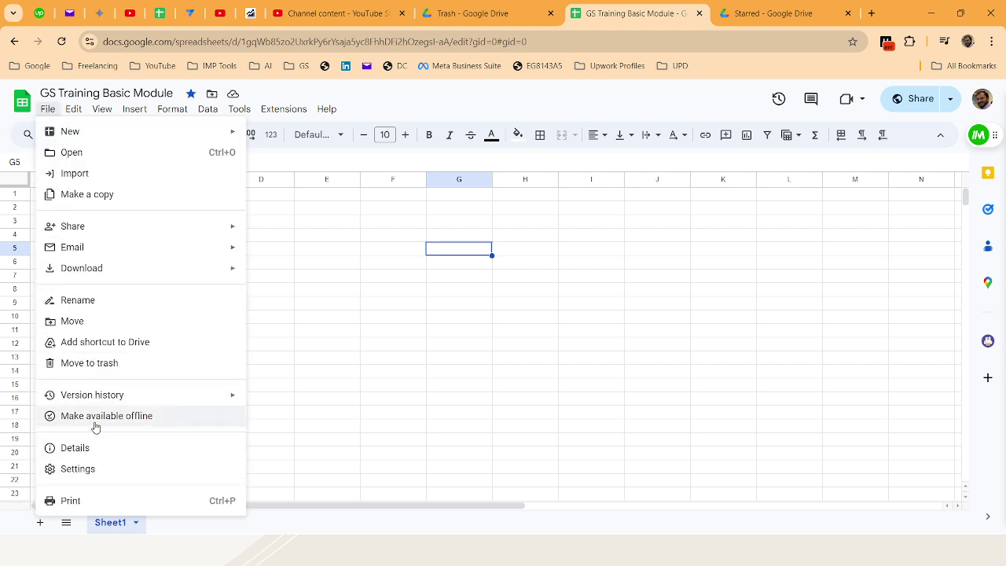
click(93, 422)
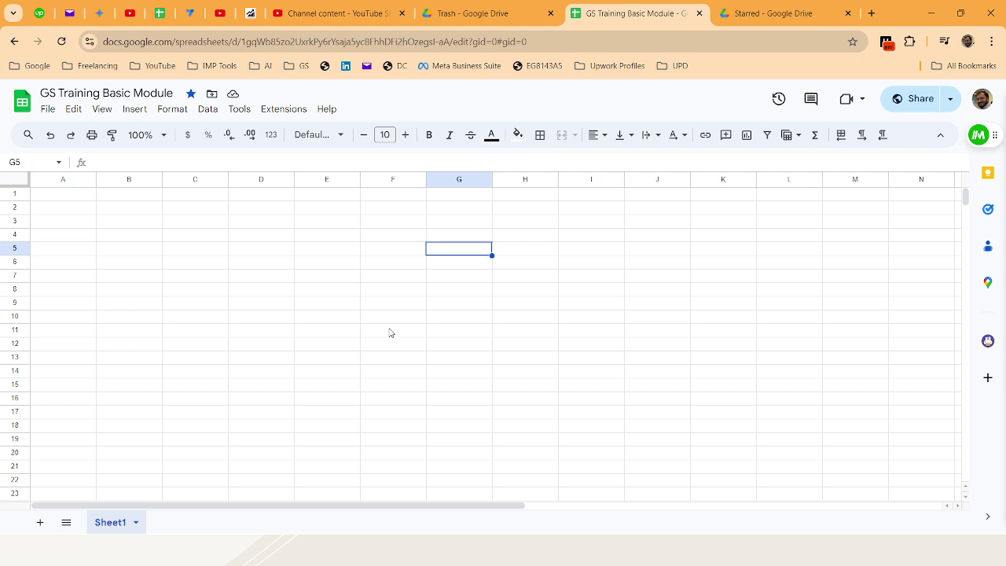
click(48, 109)
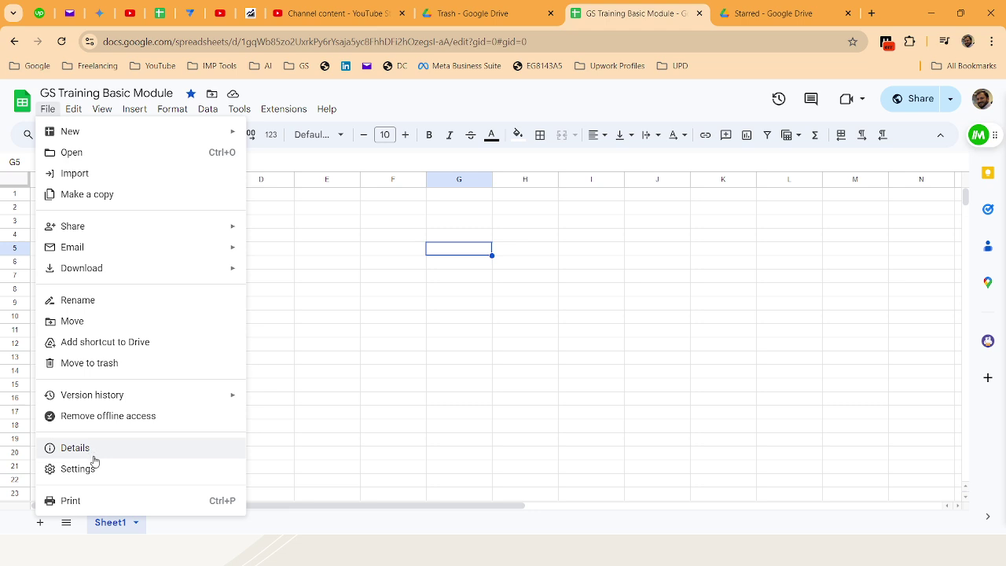
click(174, 445)
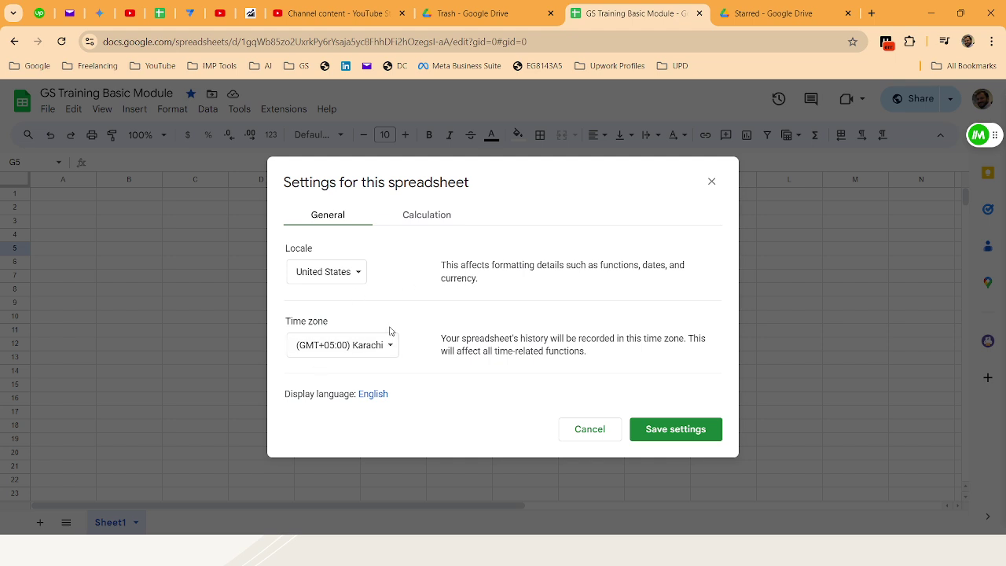
Keep recalculation On change and iterative calculation Off on the Calculation tab, then save settings
click(404, 215)
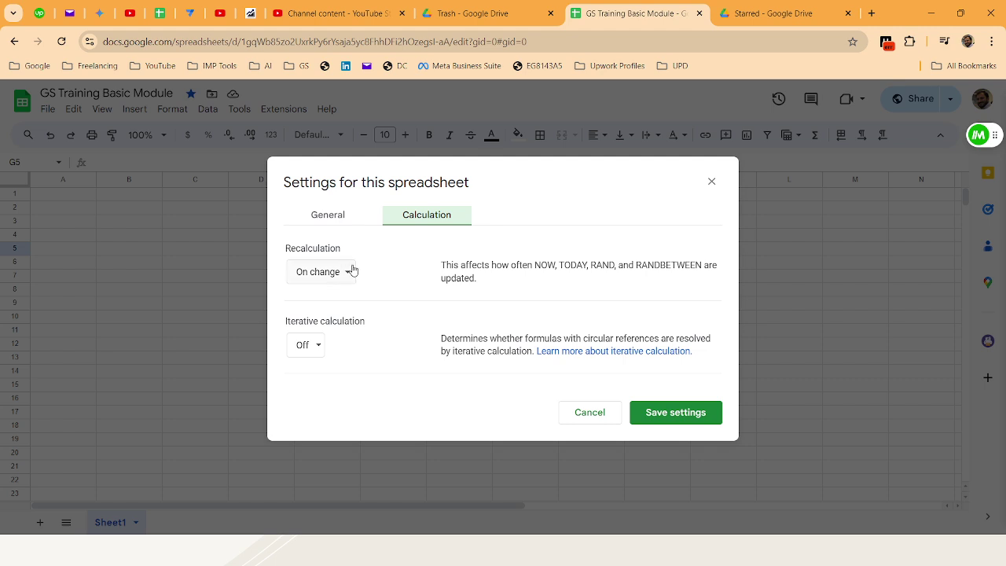
click(352, 281)
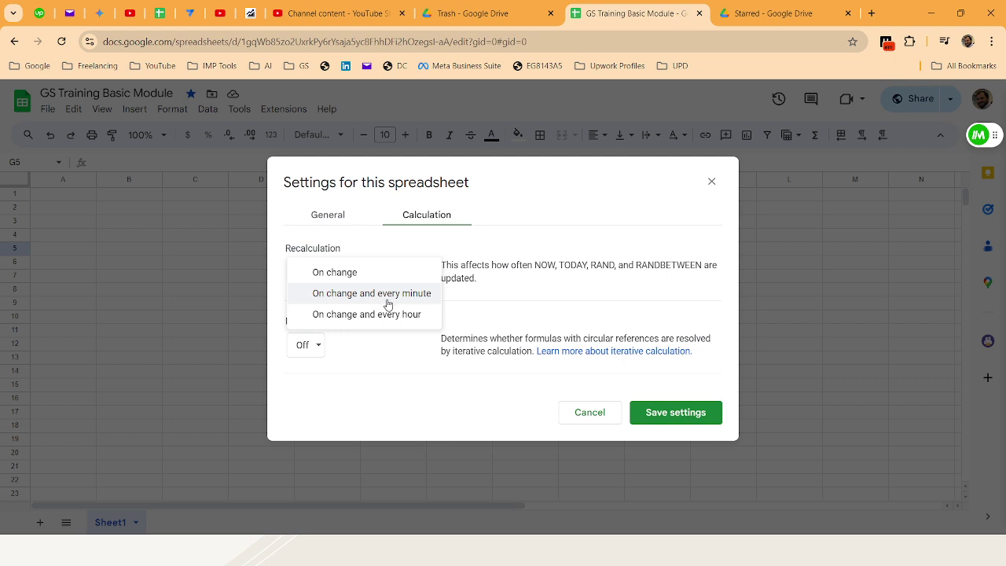
click(398, 343)
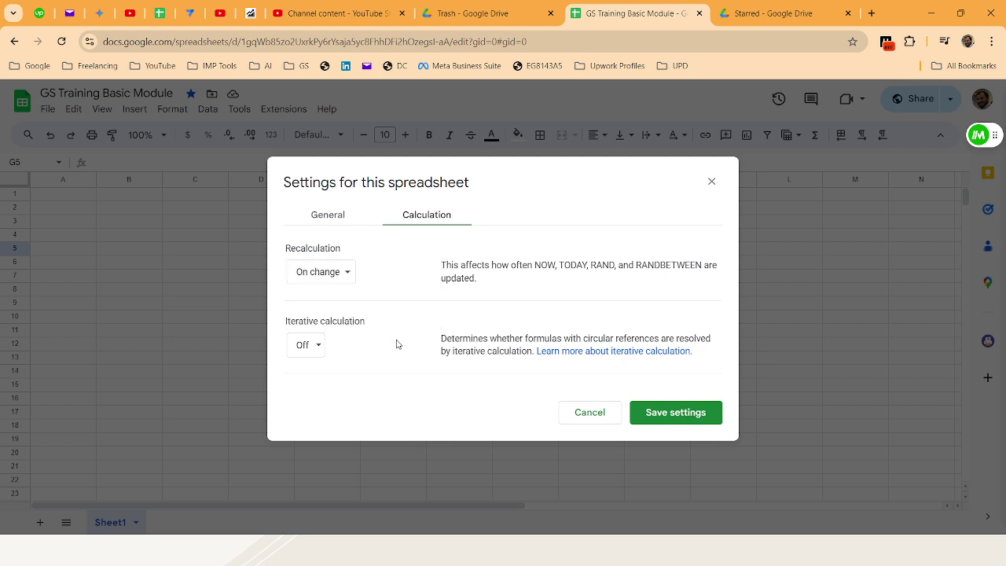
click(318, 347)
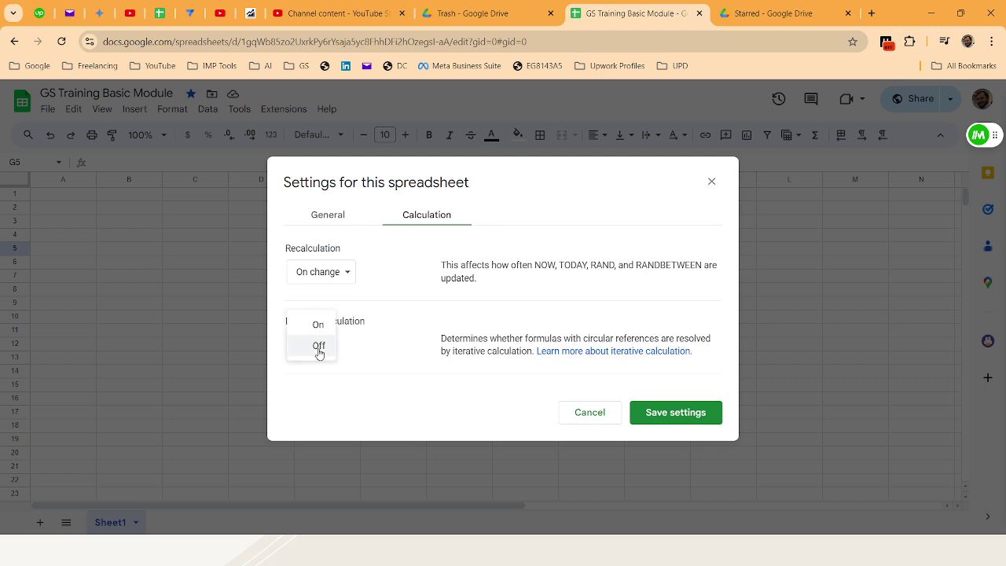
click(326, 353)
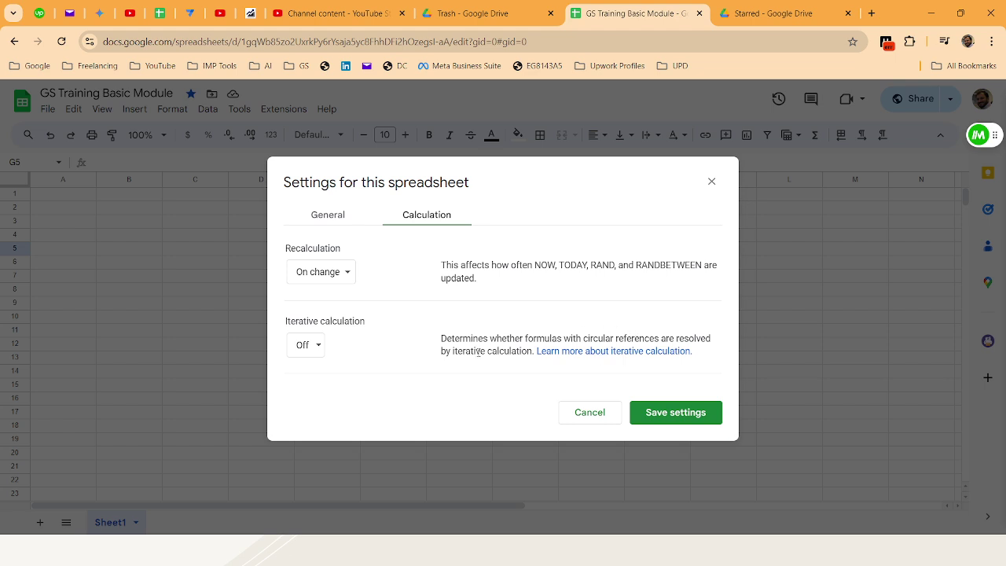
click(652, 411)
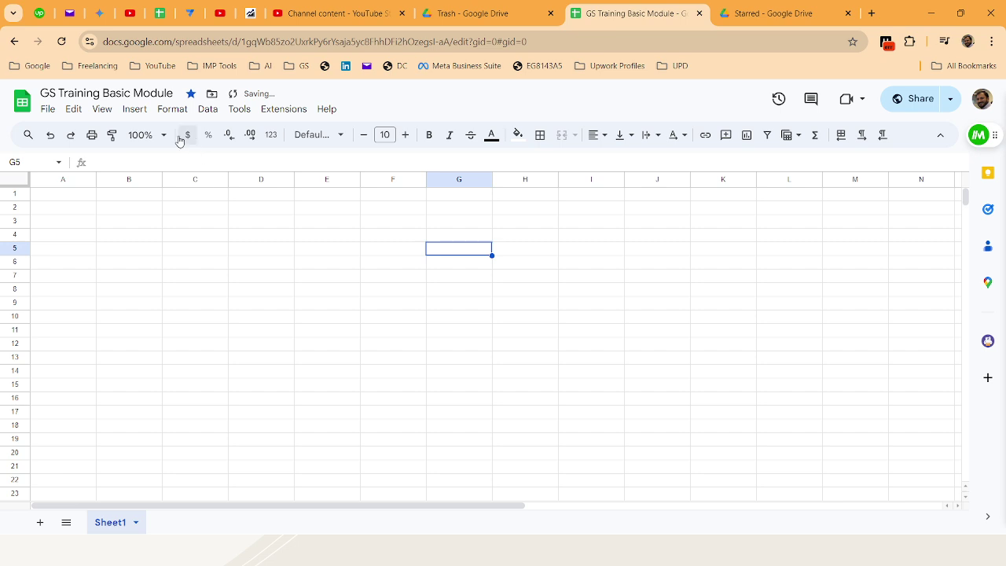
click(74, 109)
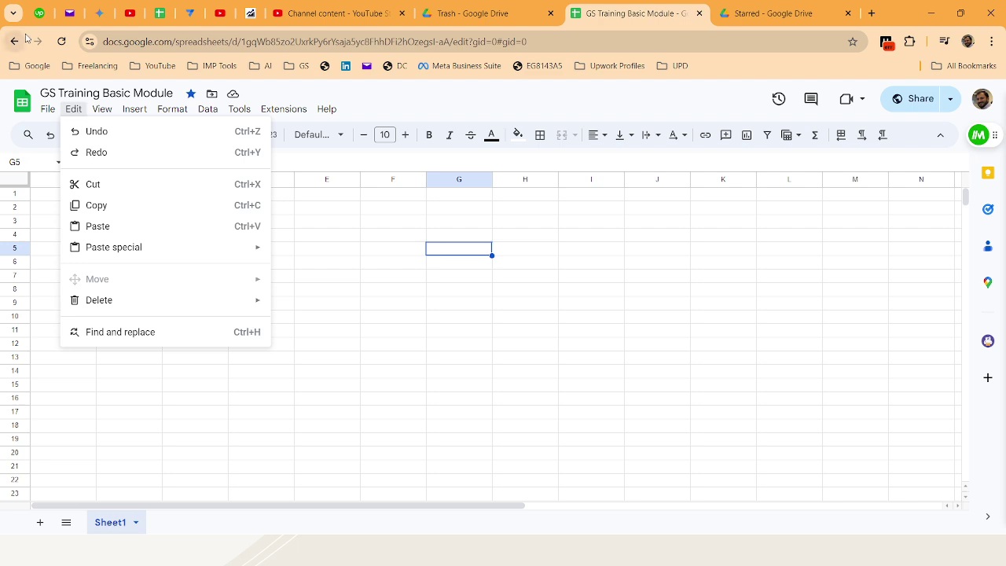
click(372, 262)
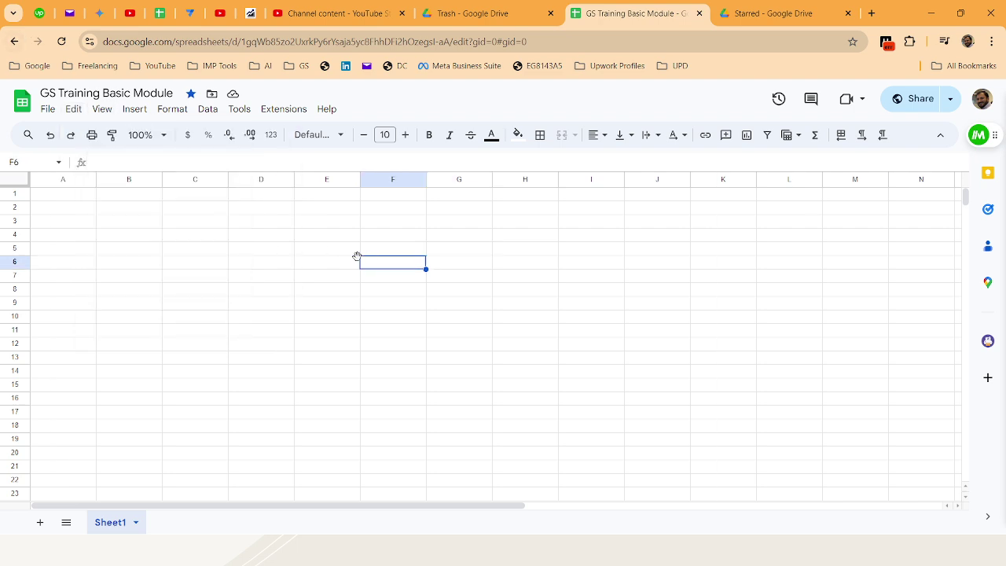
click(50, 135)
click(50, 135)
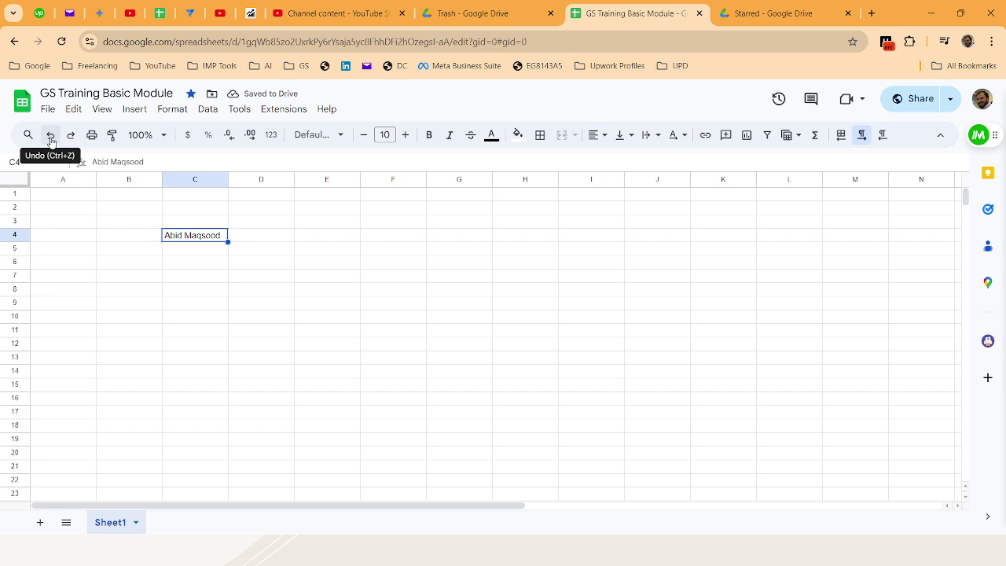
click(73, 108)
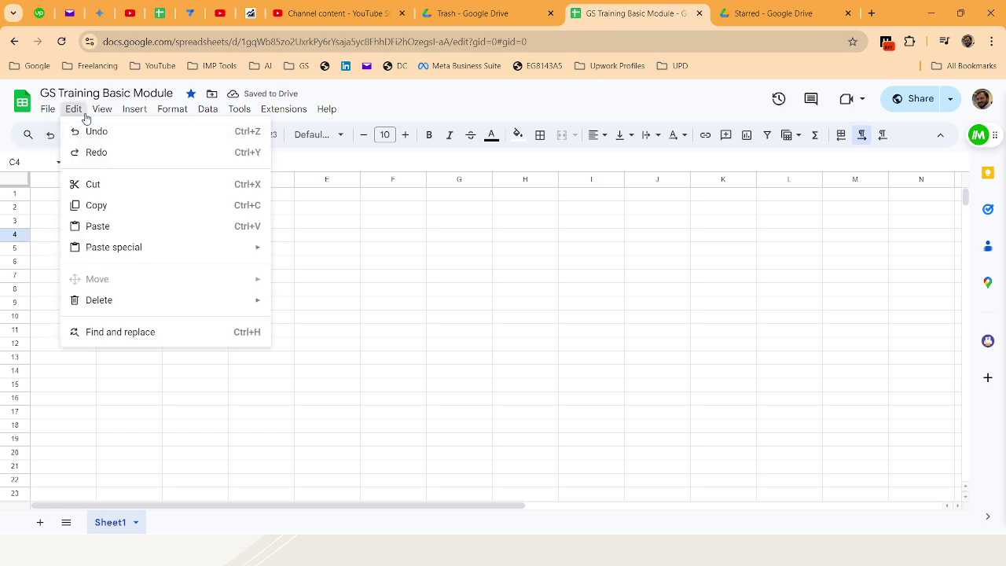
click(102, 154)
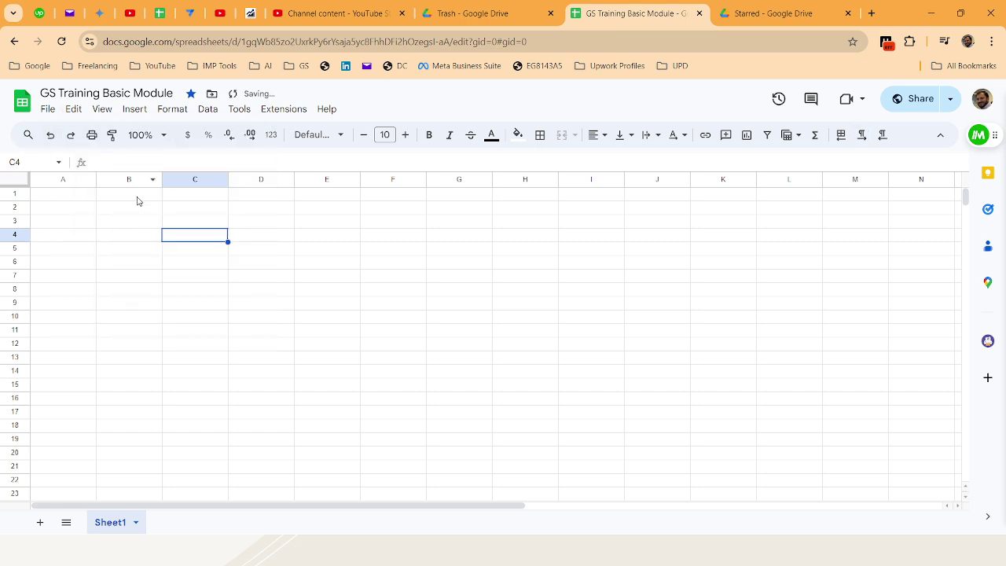
click(102, 112)
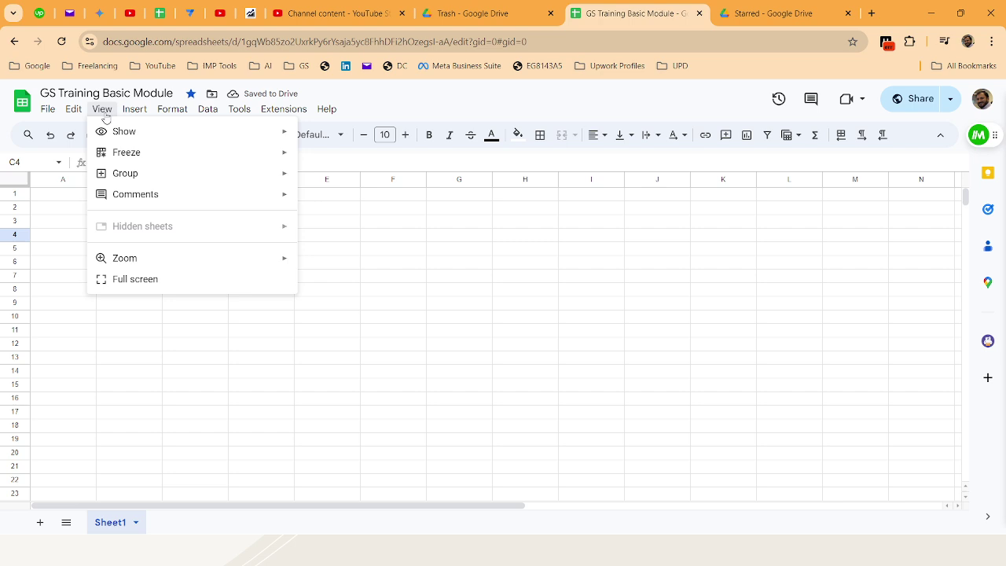
mouse_move(73, 108)
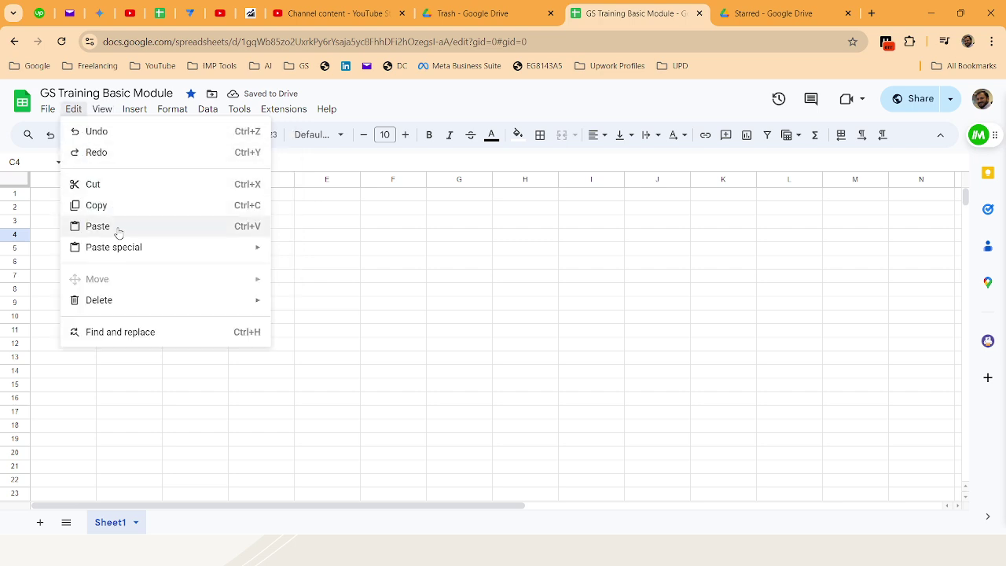
click(328, 278)
Enter W3SKILLSET in cell B5
click(90, 249)
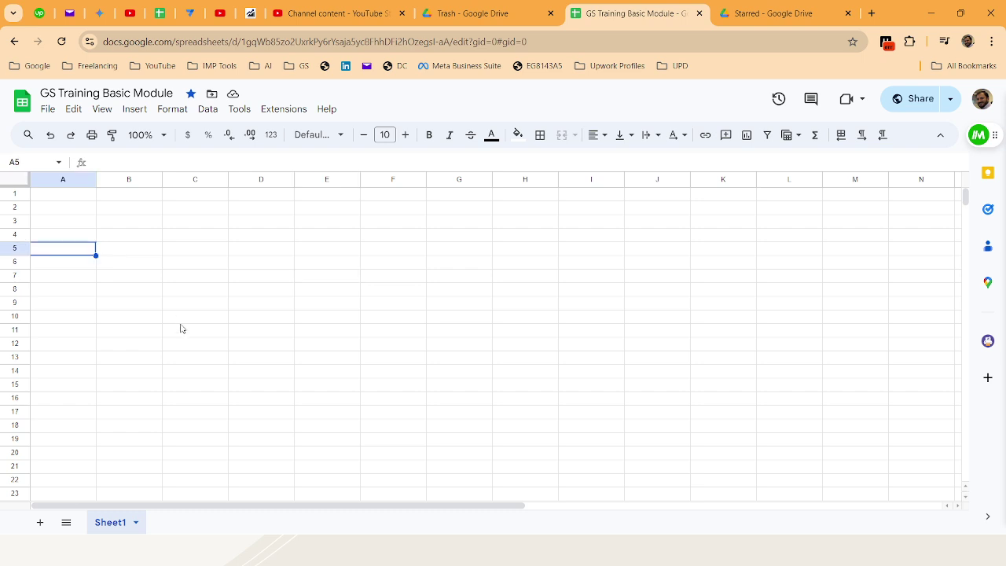
key(Right)
text(W)
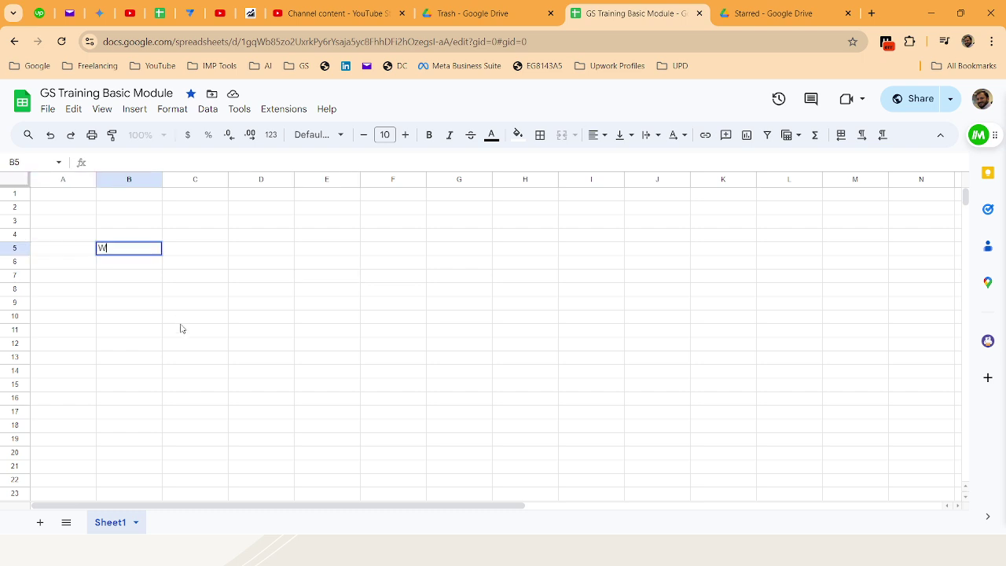
text(3SKILLSET)
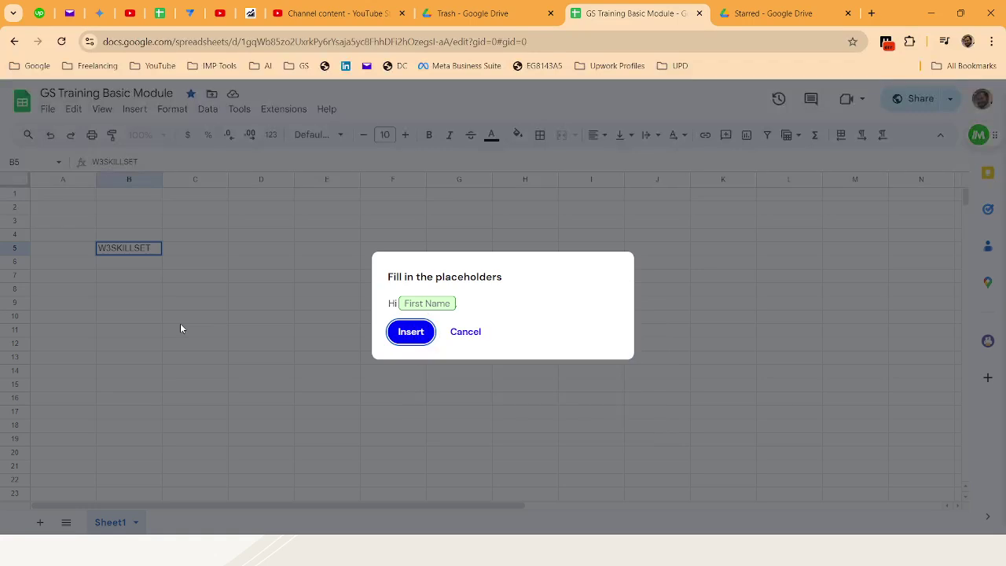
click(465, 332)
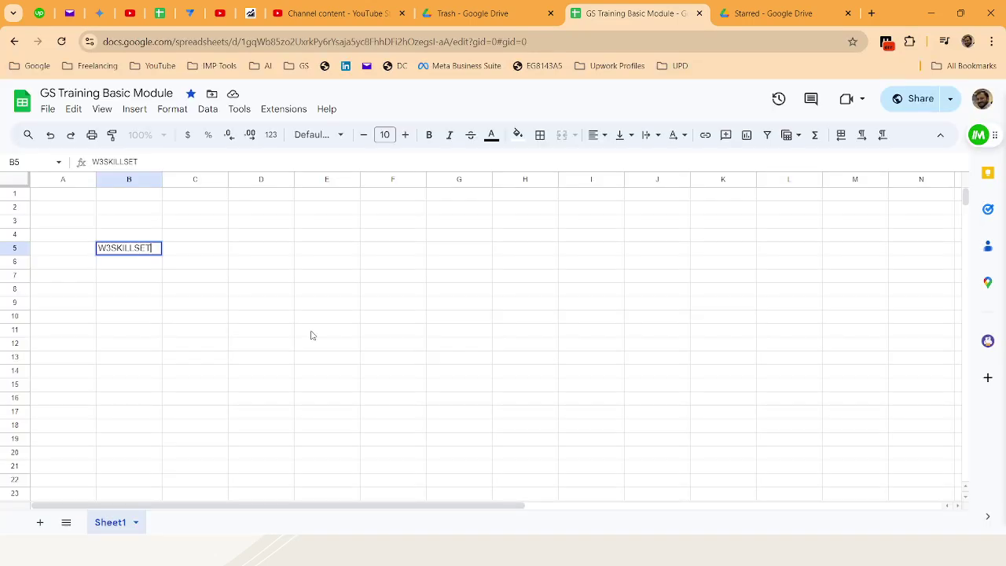
click(167, 274)
click(148, 253)
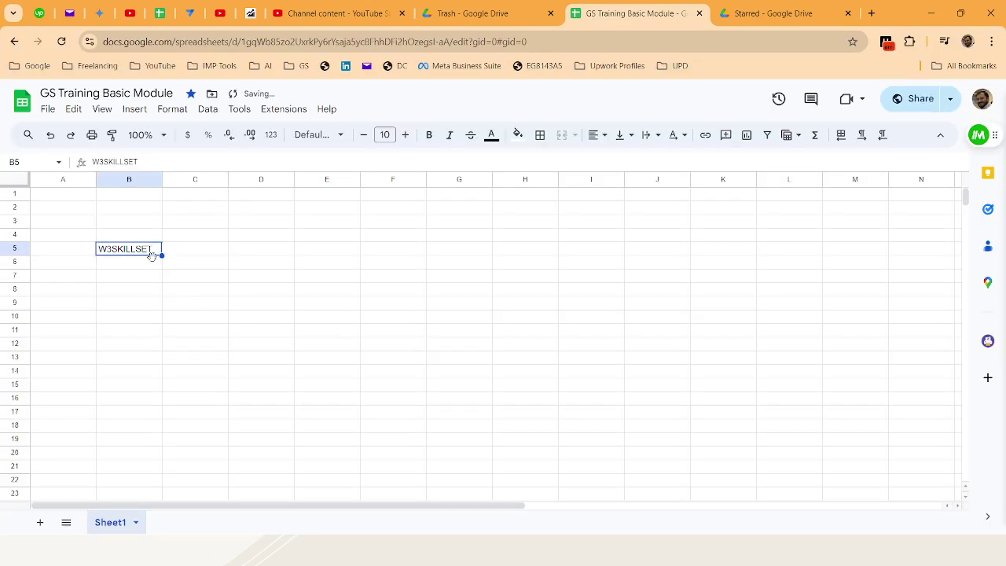
Copy W3SKILLSET from B5 and paste it into G4
right_click(139, 254)
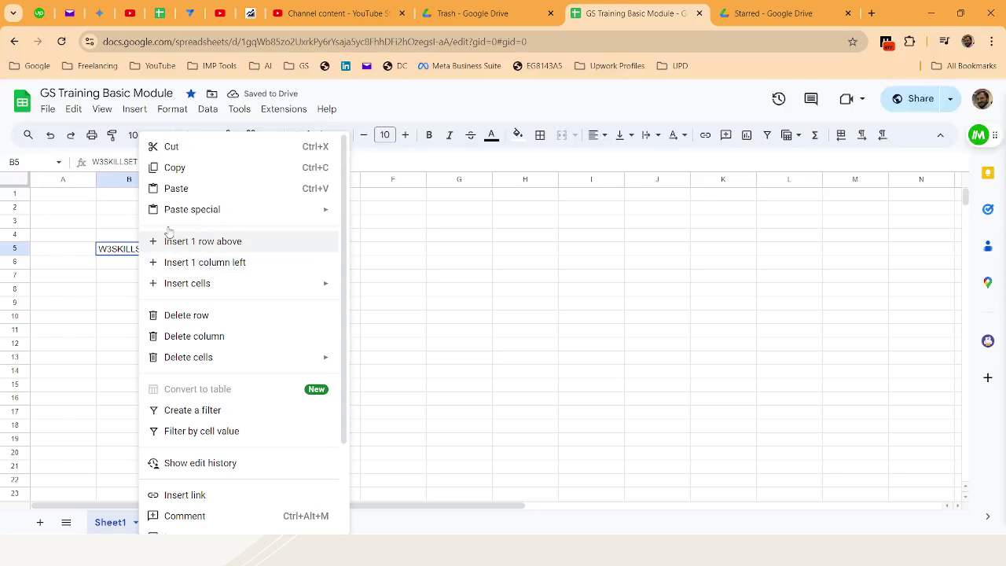
click(175, 166)
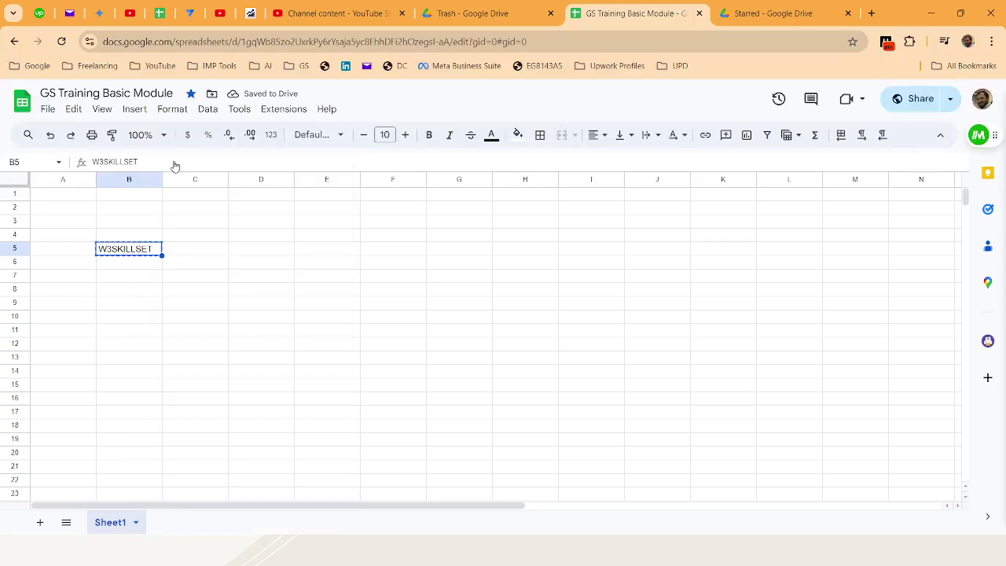
click(460, 238)
right_click(460, 237)
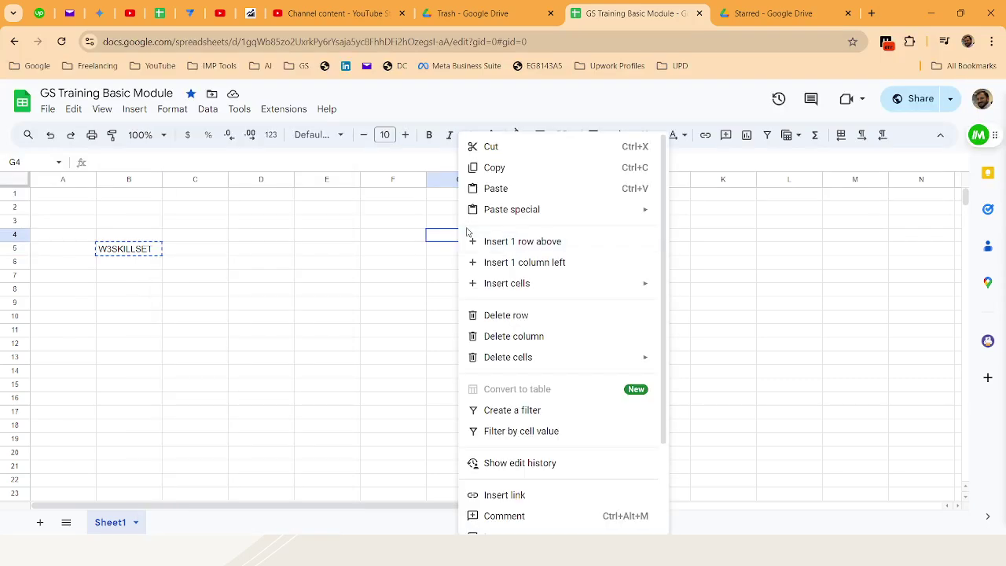
click(497, 192)
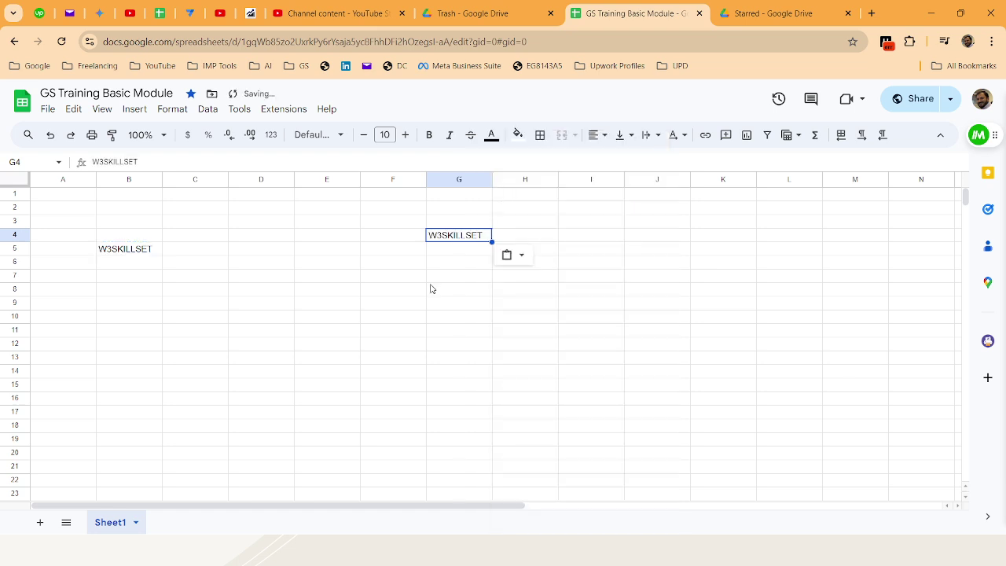
Cut W3SKILLSET from B5 and paste it into G7, leaving B5 empty
click(112, 250)
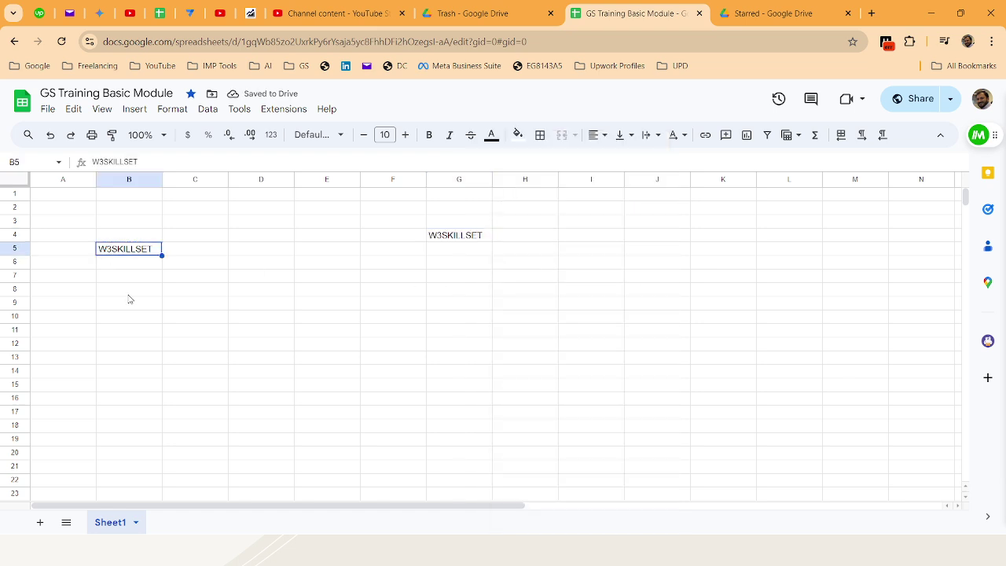
click(479, 240)
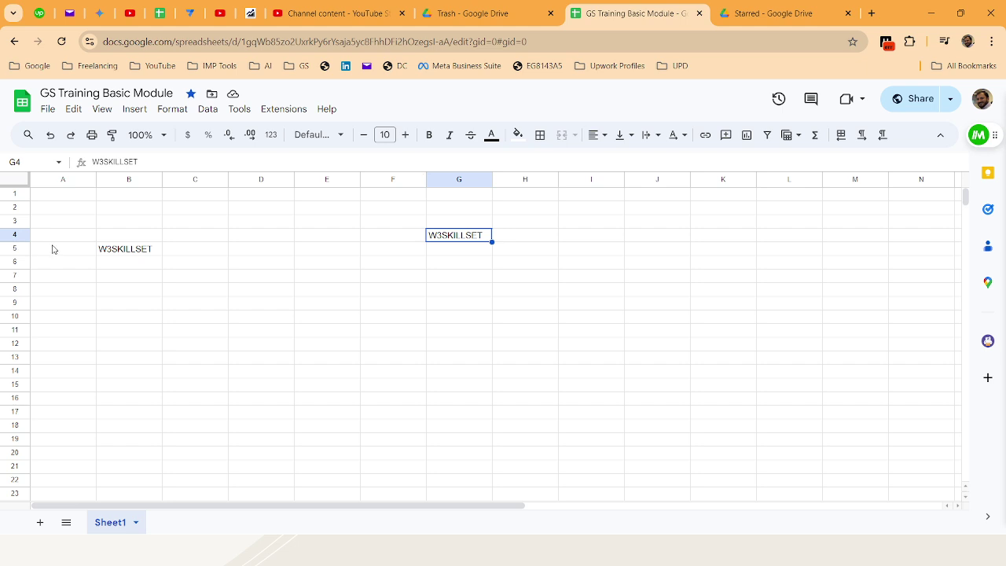
click(108, 252)
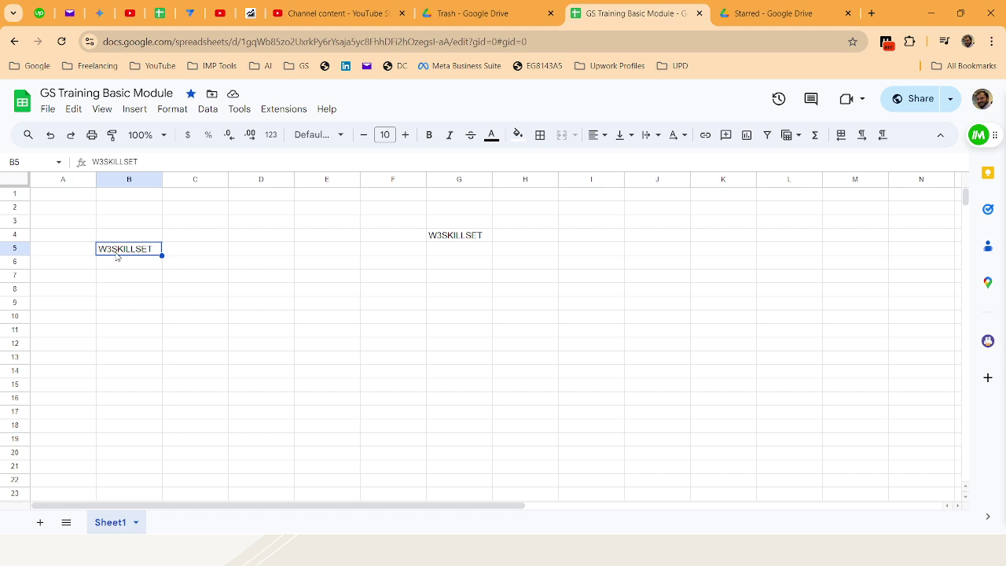
right_click(118, 256)
click(148, 146)
click(446, 280)
right_click(446, 280)
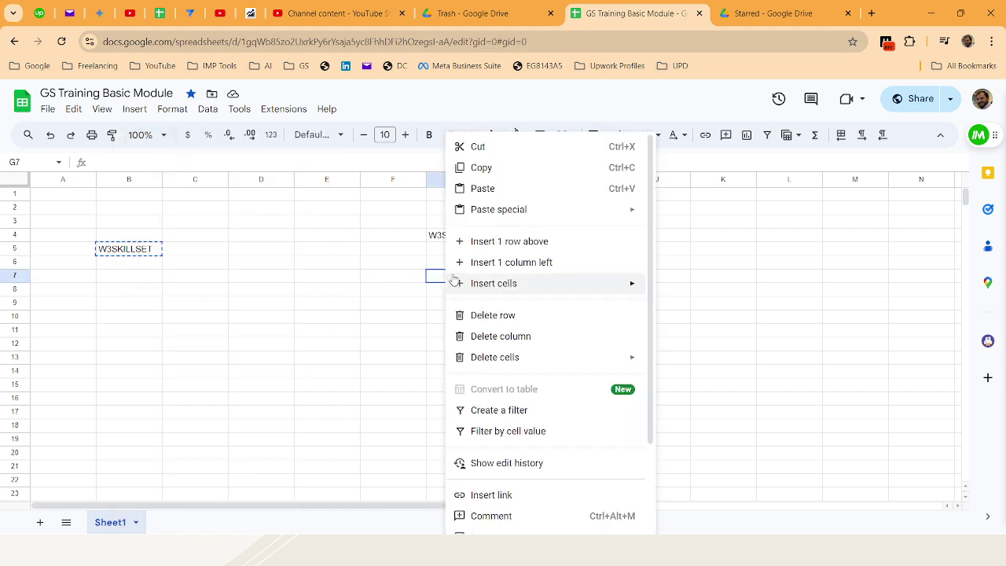
click(510, 191)
click(143, 252)
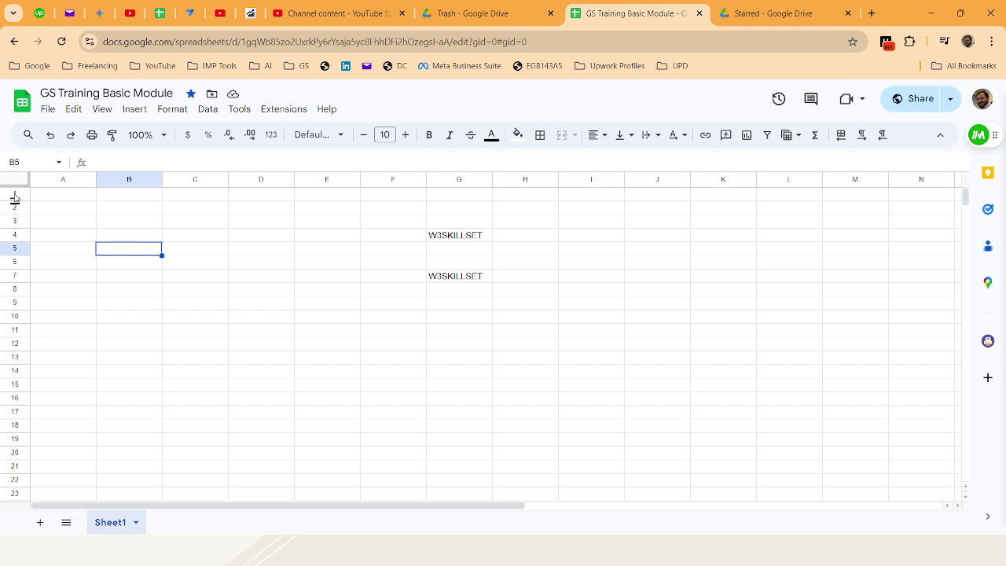
Show the Edit menu's Paste special and Delete submenus
click(73, 108)
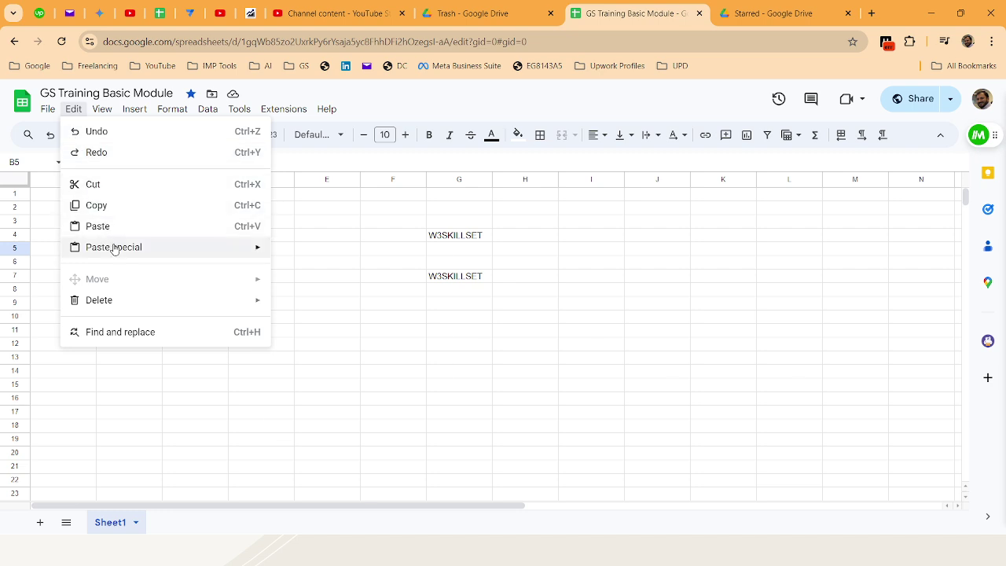
mouse_move(114, 248)
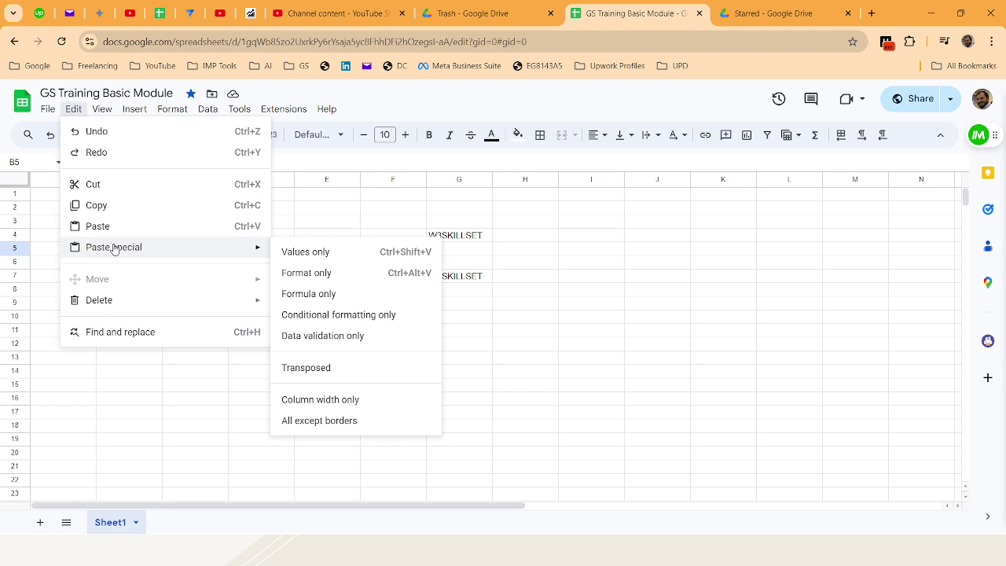
mouse_move(134, 303)
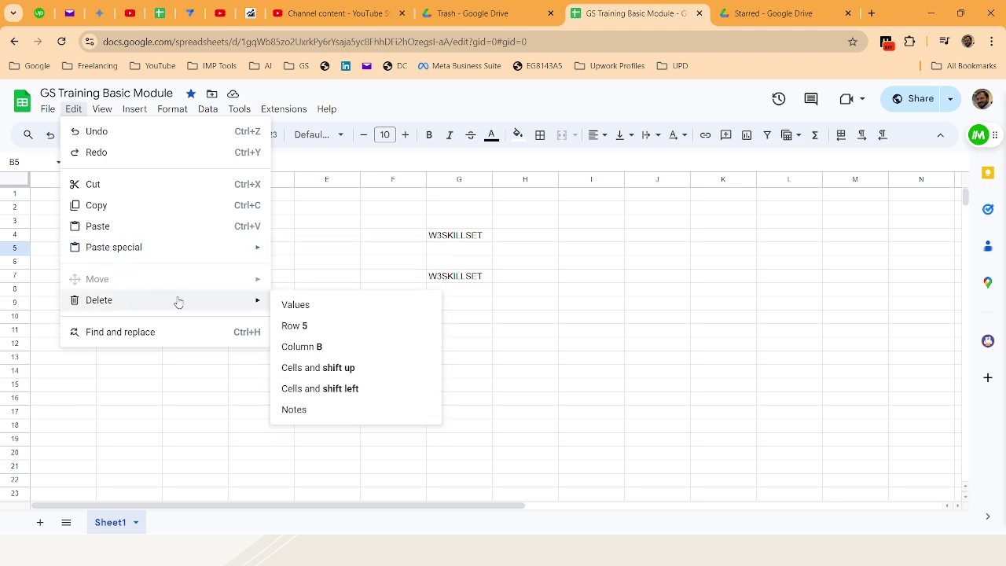
Enter W3SKILLSET as the Find text in Find and replace, dismissing the autofill popups
click(224, 339)
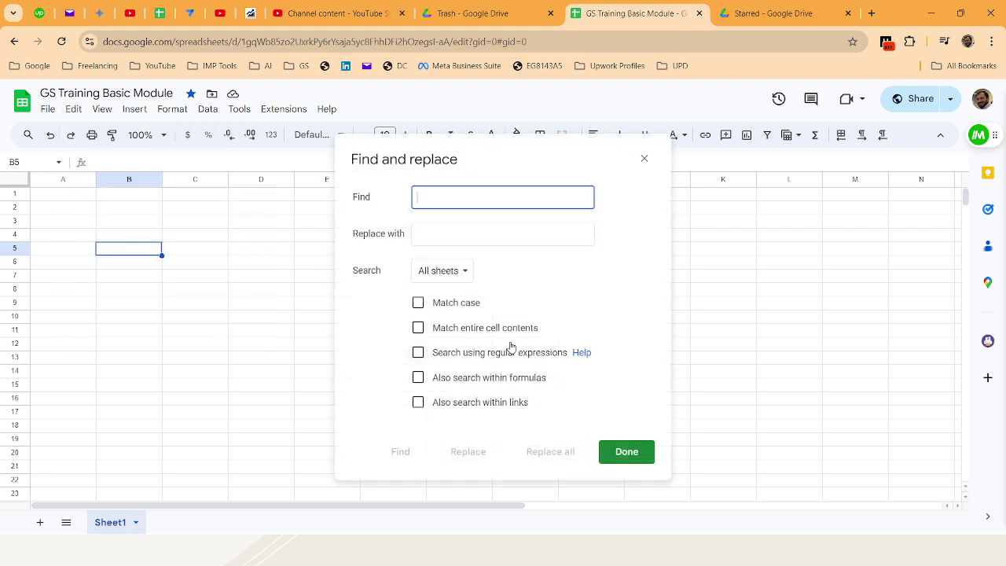
text(W3SJ)
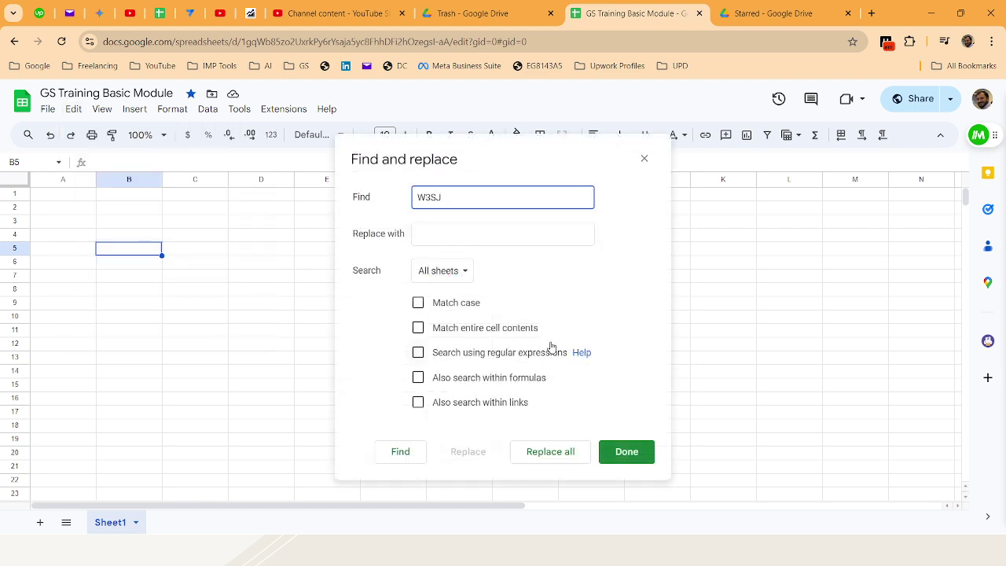
key(BackSpace)
text(KILLSET)
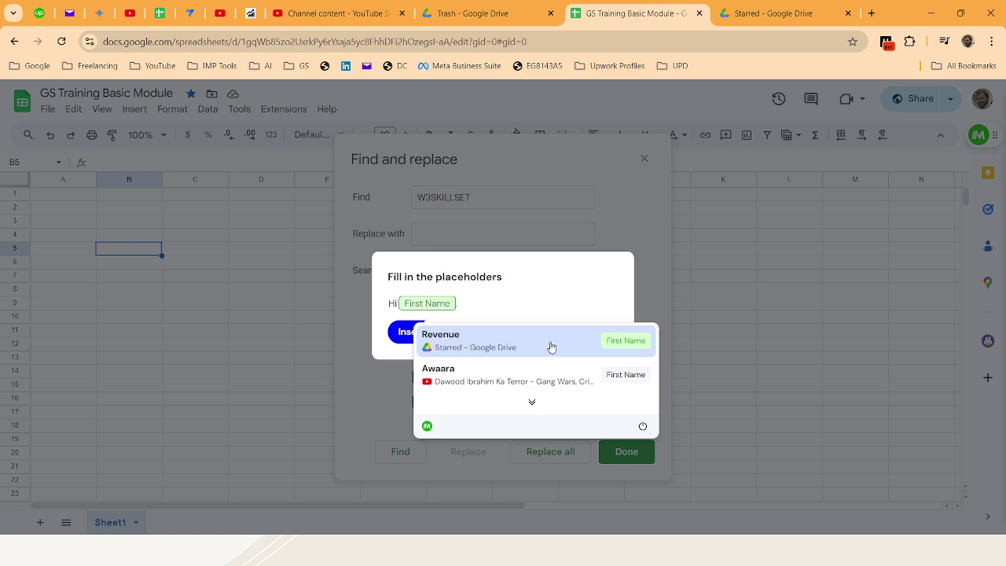
click(642, 426)
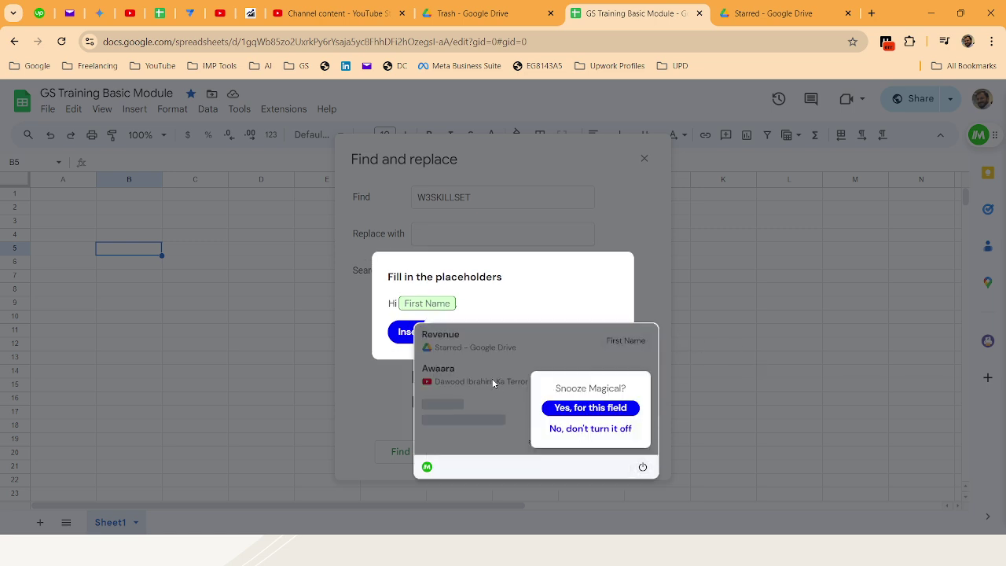
click(574, 408)
click(469, 332)
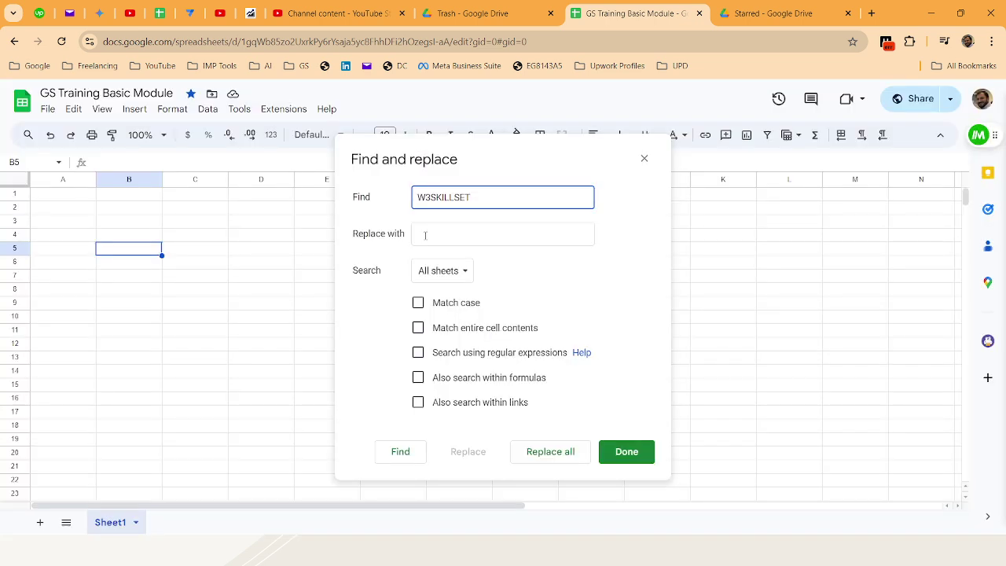
Replace W3SKILLSET with the person's full name across all sheets
click(425, 235)
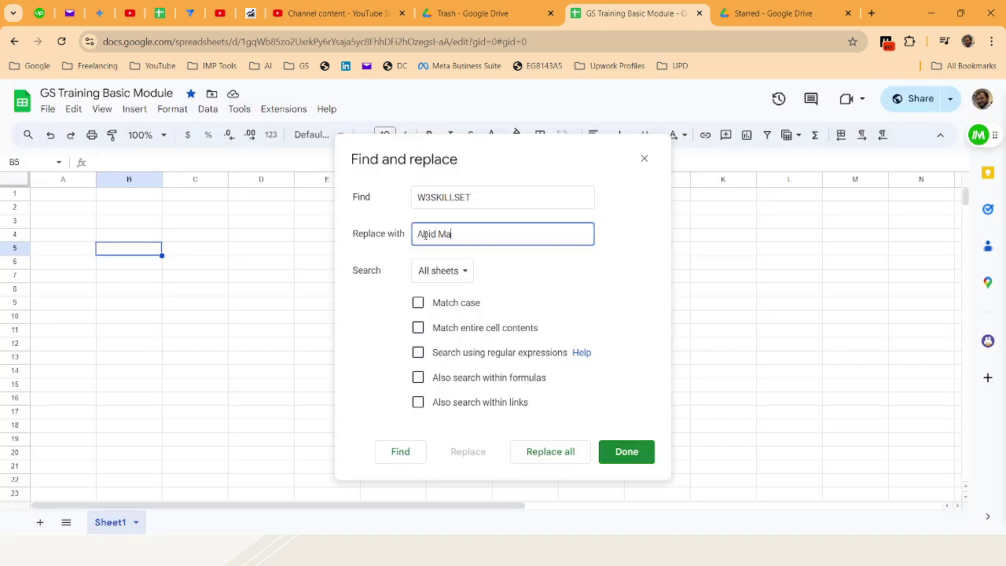
click(441, 272)
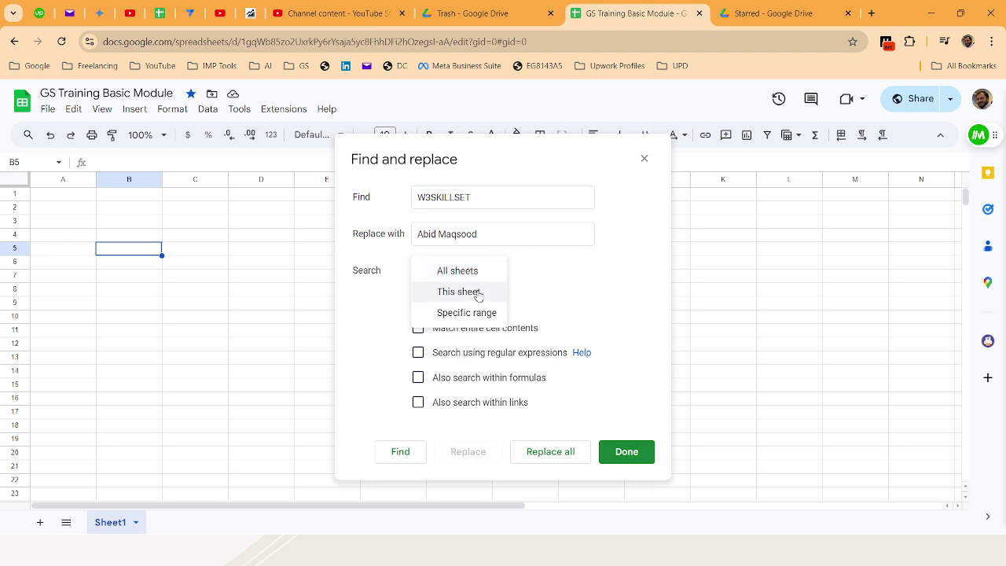
click(546, 280)
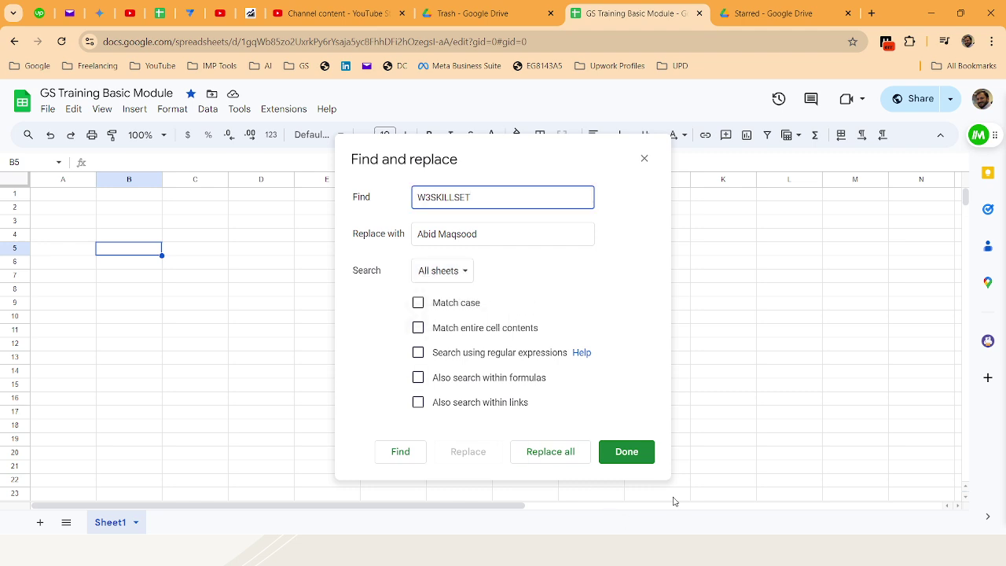
click(552, 452)
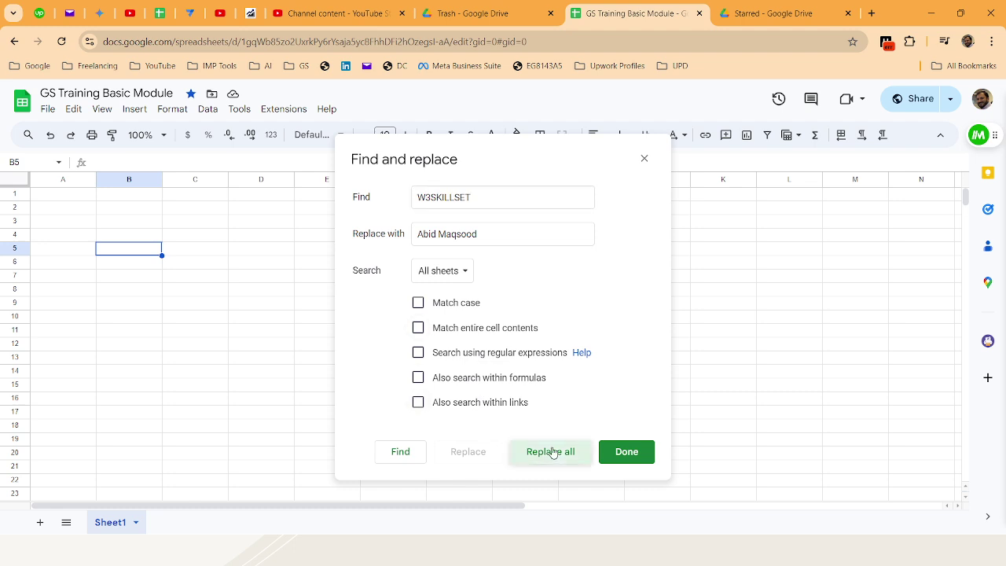
click(645, 453)
Check that cells G4 and G7 now hold the replacement name
click(468, 239)
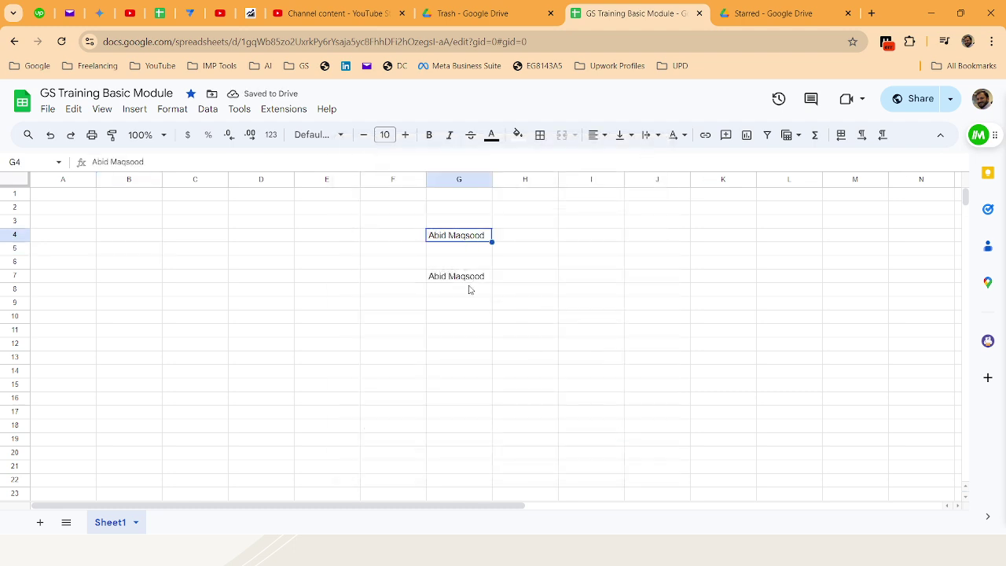
click(469, 288)
click(468, 223)
click(469, 276)
click(467, 250)
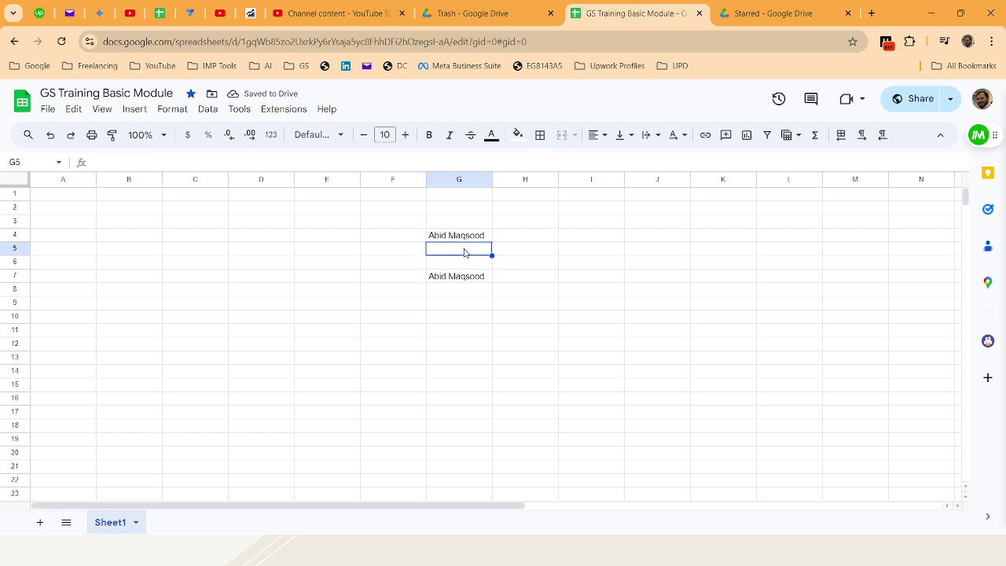
Browse the Edit and View menus, including the Show and Freeze submenus
click(83, 111)
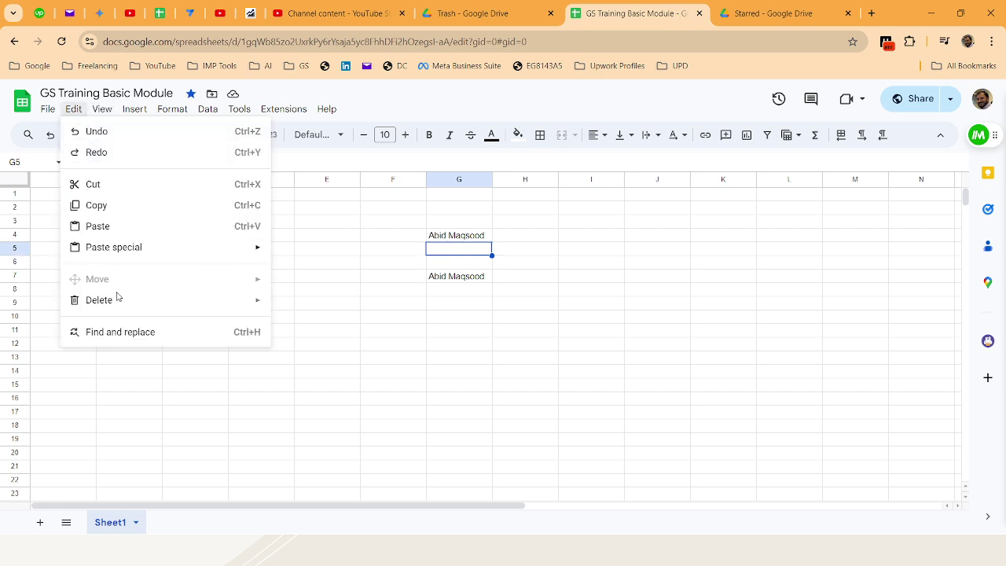
mouse_move(108, 112)
mouse_move(100, 130)
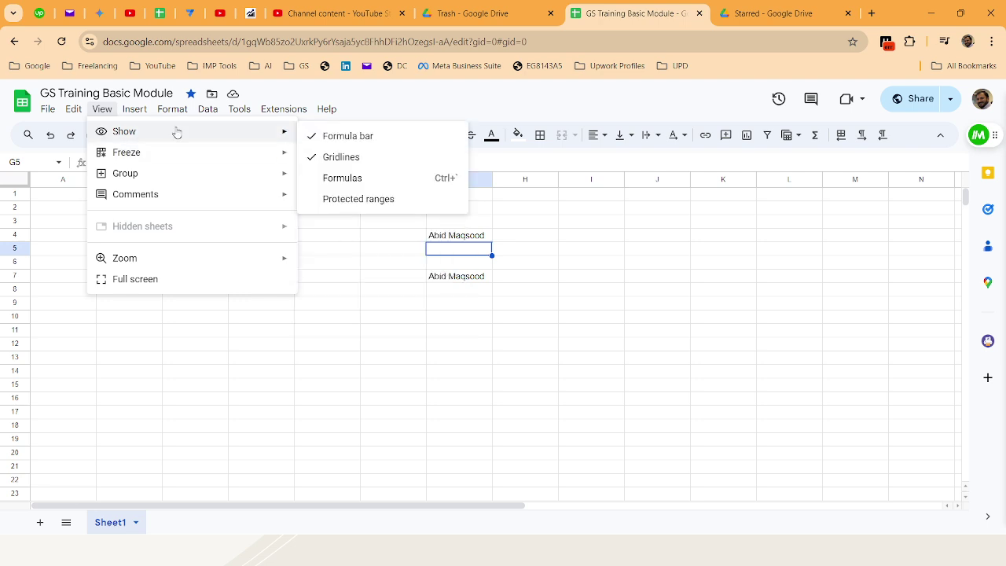
mouse_move(187, 152)
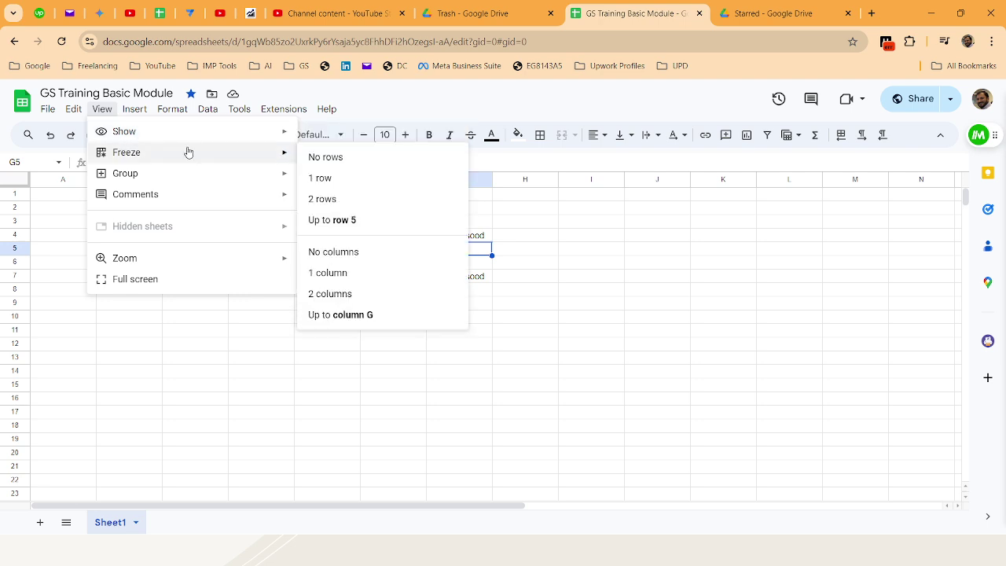
mouse_move(188, 176)
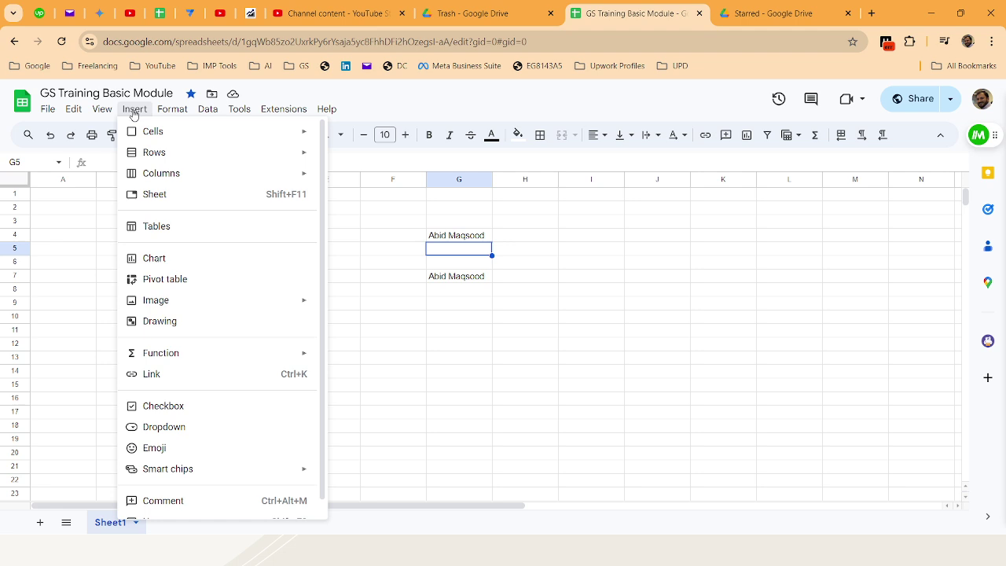
Bring up the cell actions for F4, then select cell D4 instead
scroll(265, 249, down, 1)
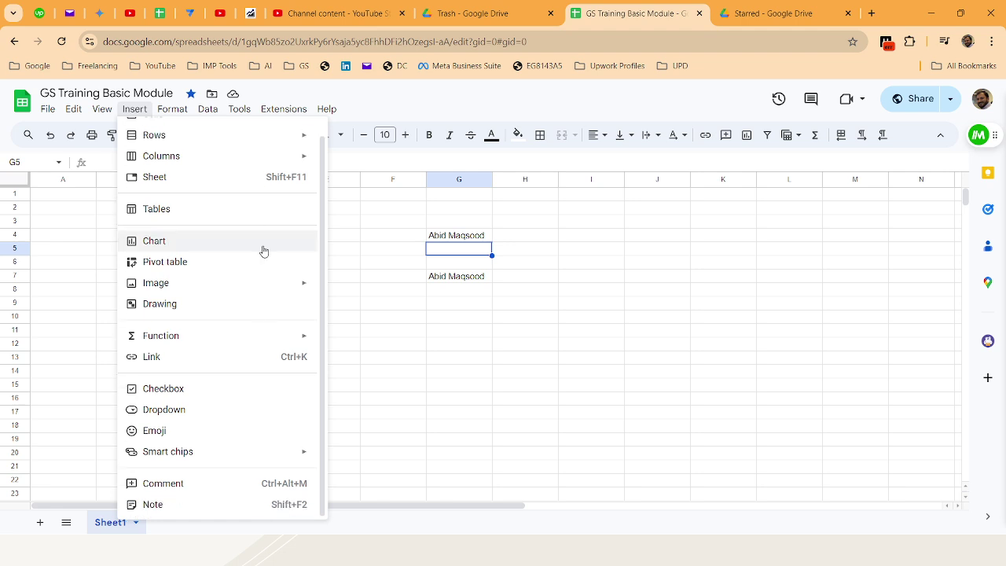
right_click(375, 234)
scroll(467, 265, down, 2)
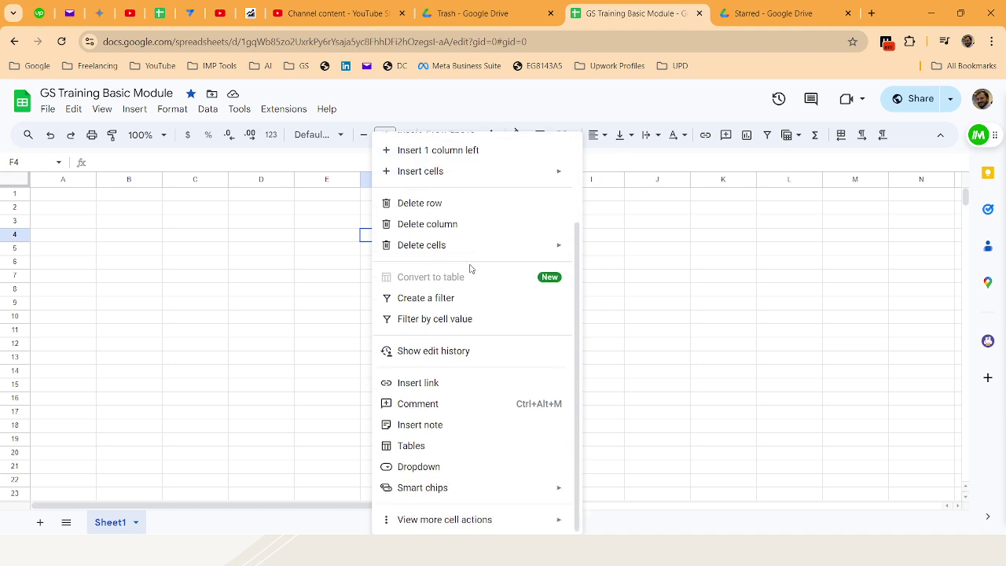
click(260, 241)
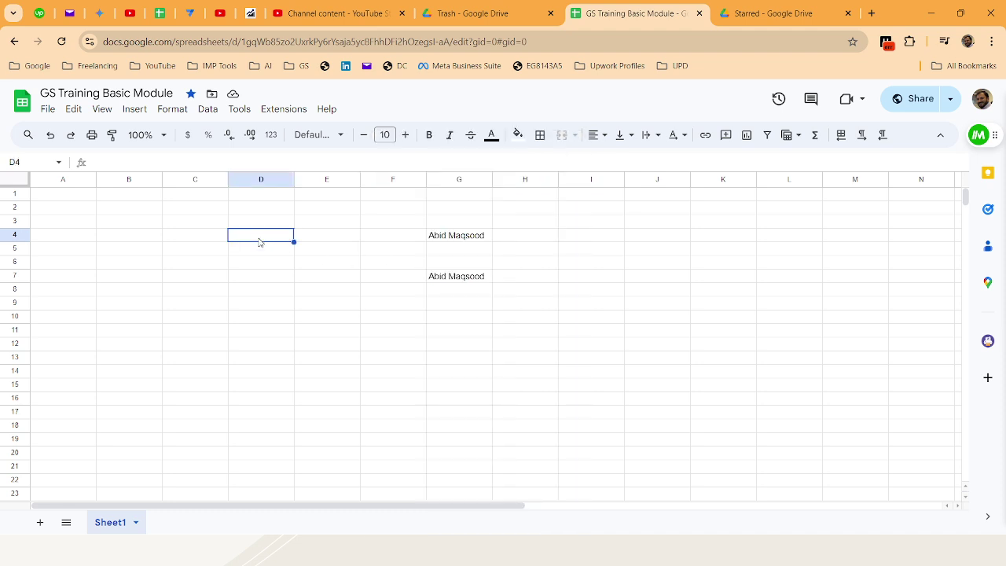
Browse the Format menu's Number, Text, Wrapping and Rotation submenus
click(167, 108)
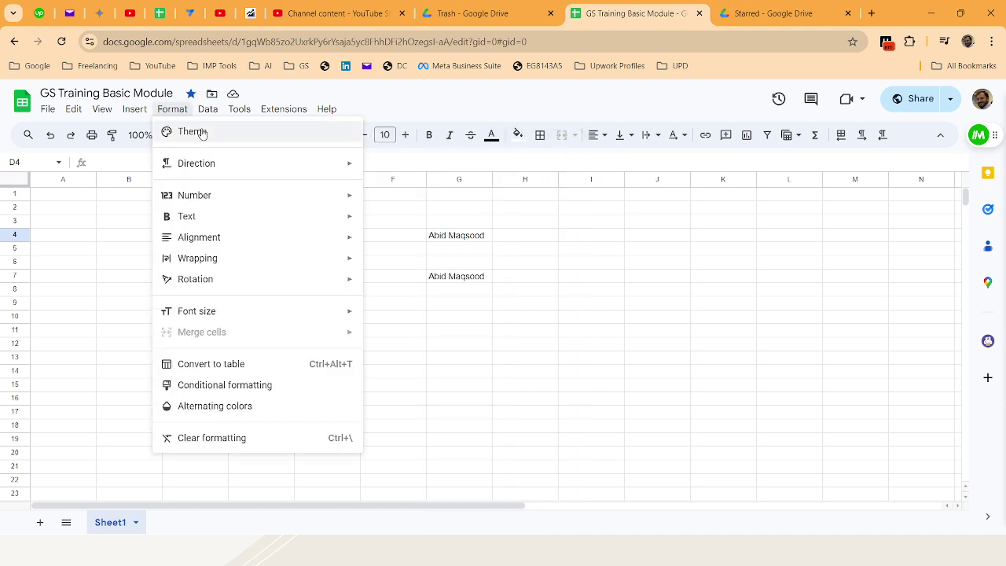
mouse_move(213, 164)
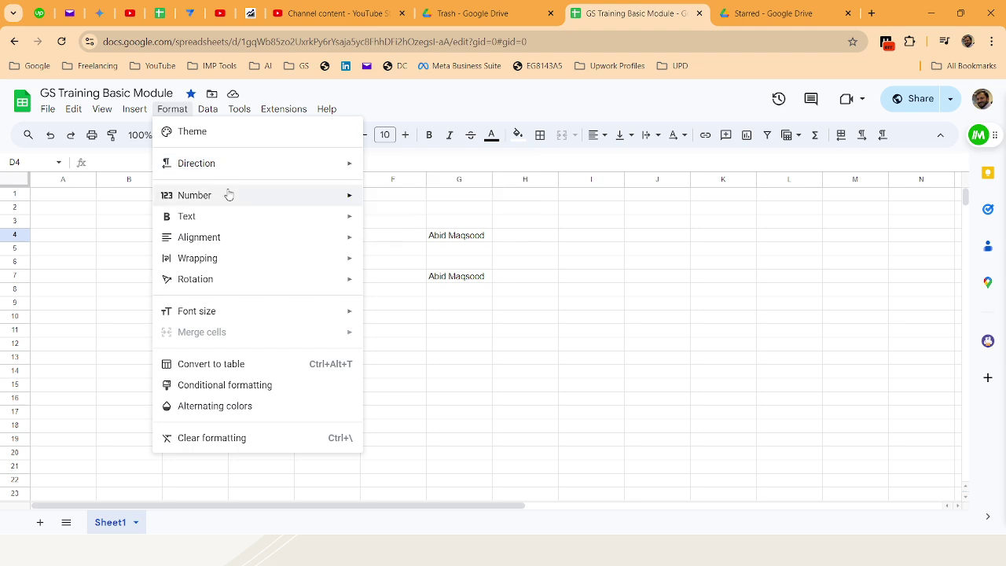
mouse_move(227, 197)
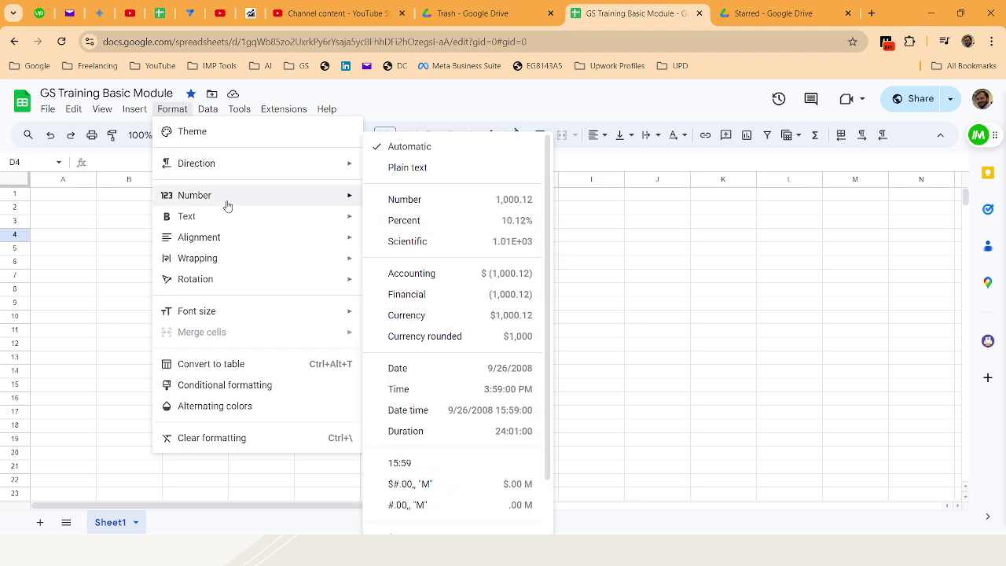
mouse_move(306, 204)
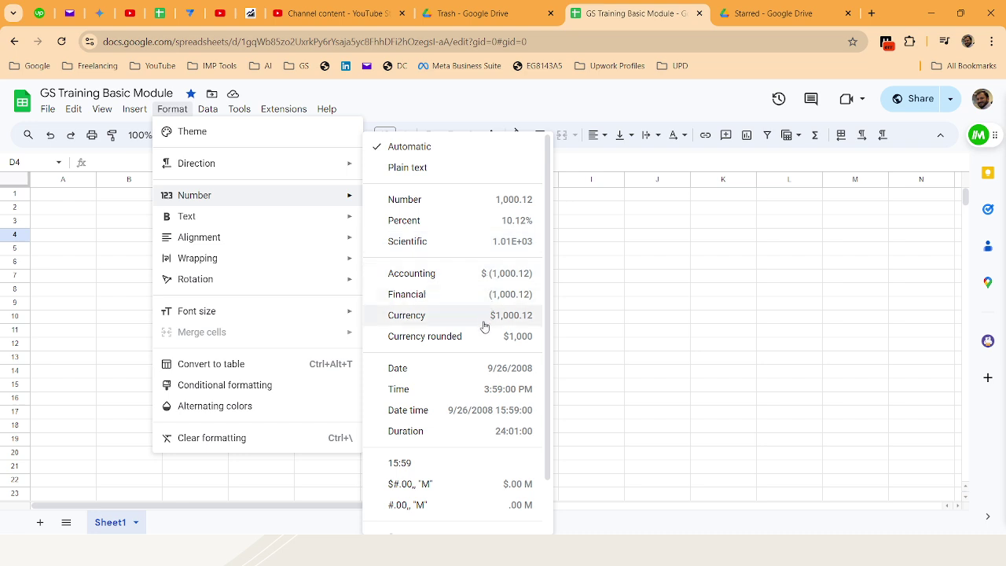
mouse_move(343, 218)
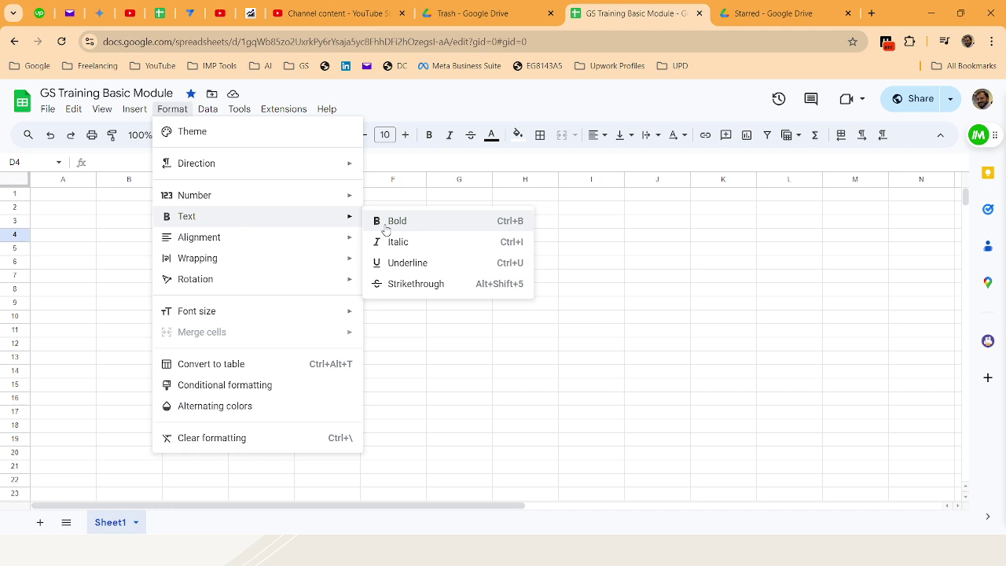
mouse_move(349, 250)
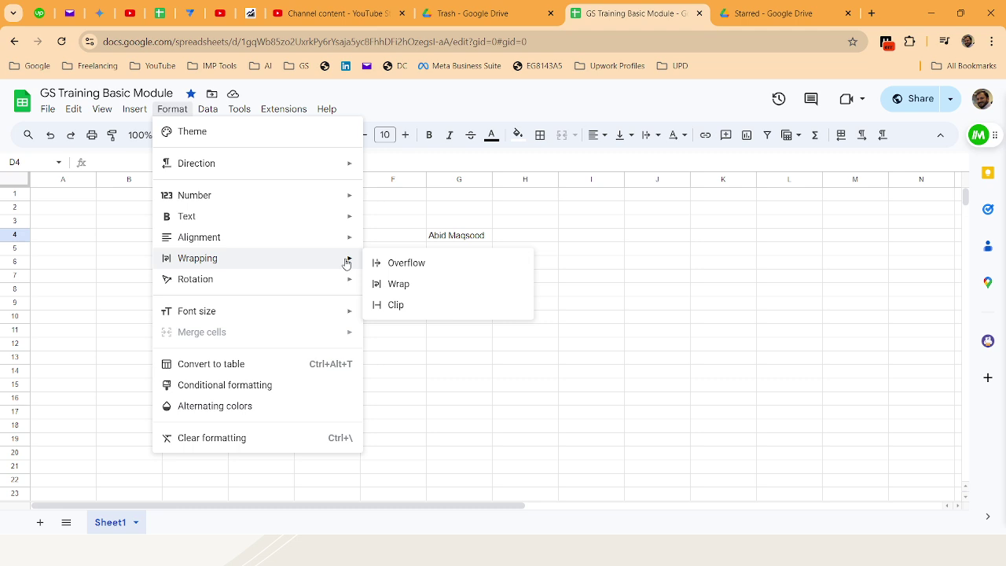
mouse_move(346, 284)
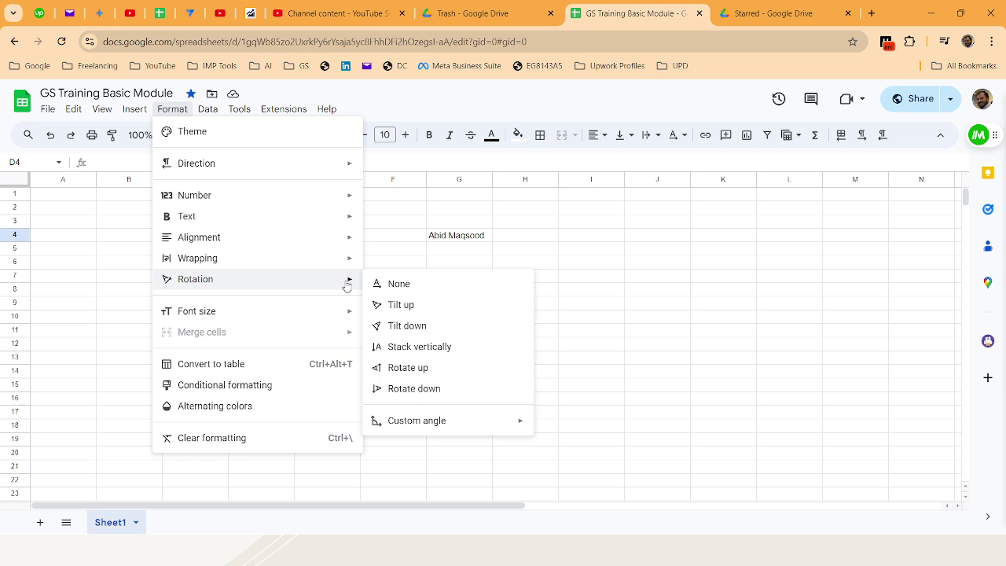
mouse_move(341, 319)
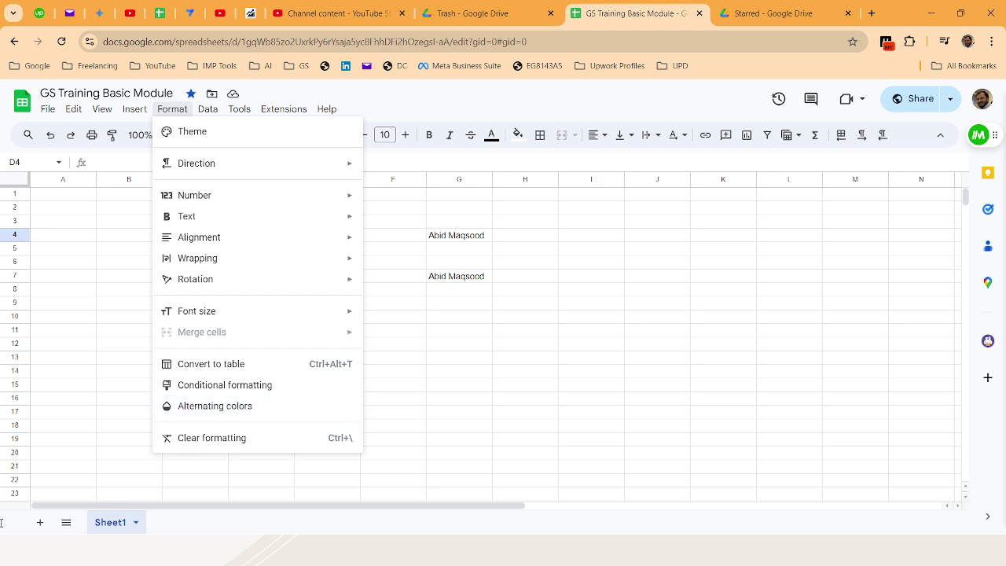
mouse_move(49, 114)
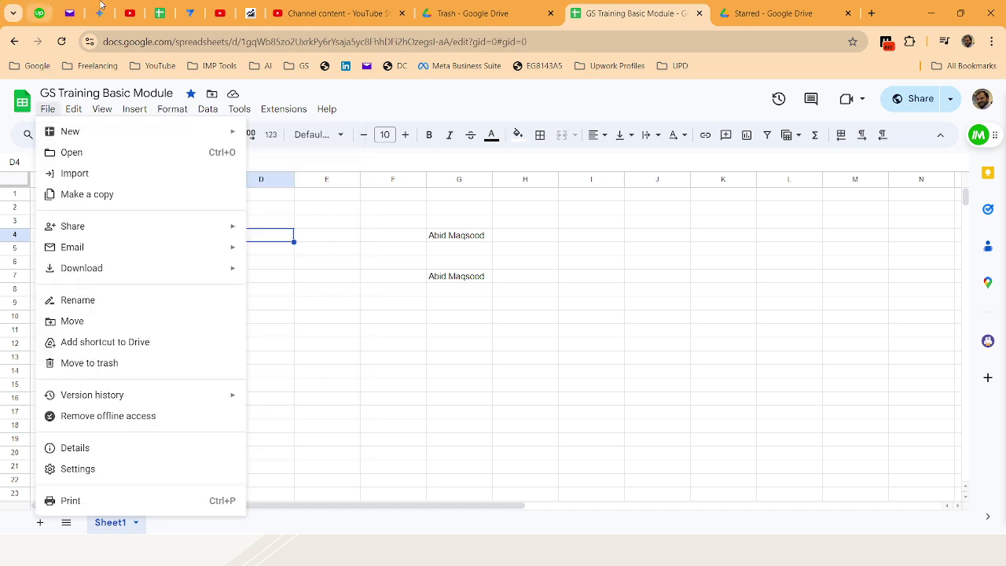
Close the File menu and browse the Format, Tools and Data menus
click(414, 102)
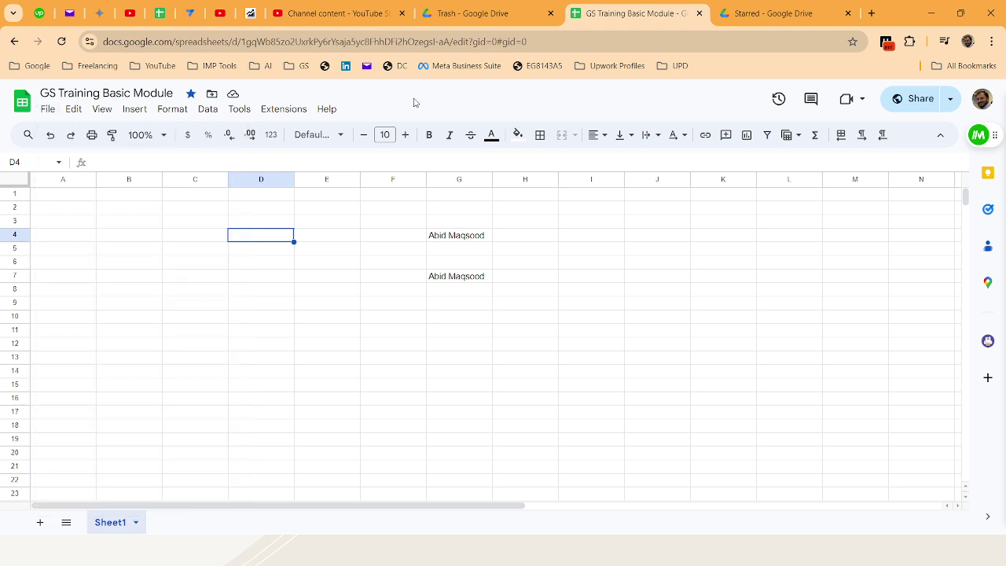
click(181, 109)
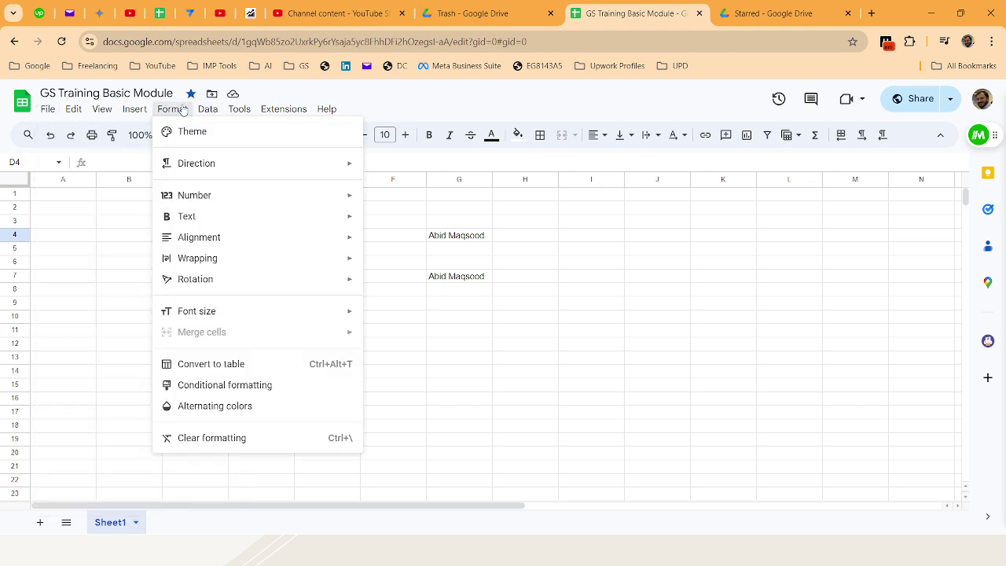
mouse_move(228, 108)
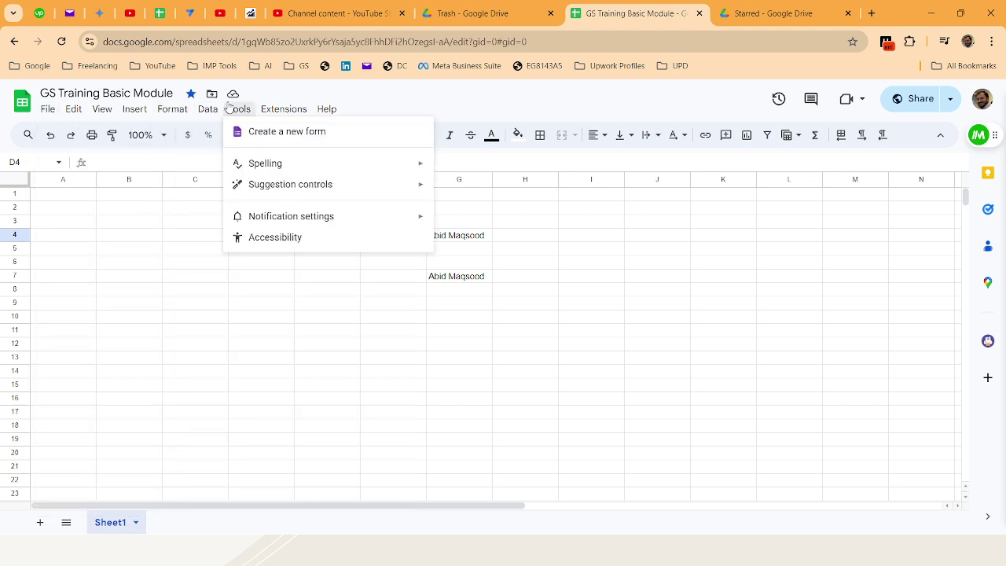
mouse_move(190, 118)
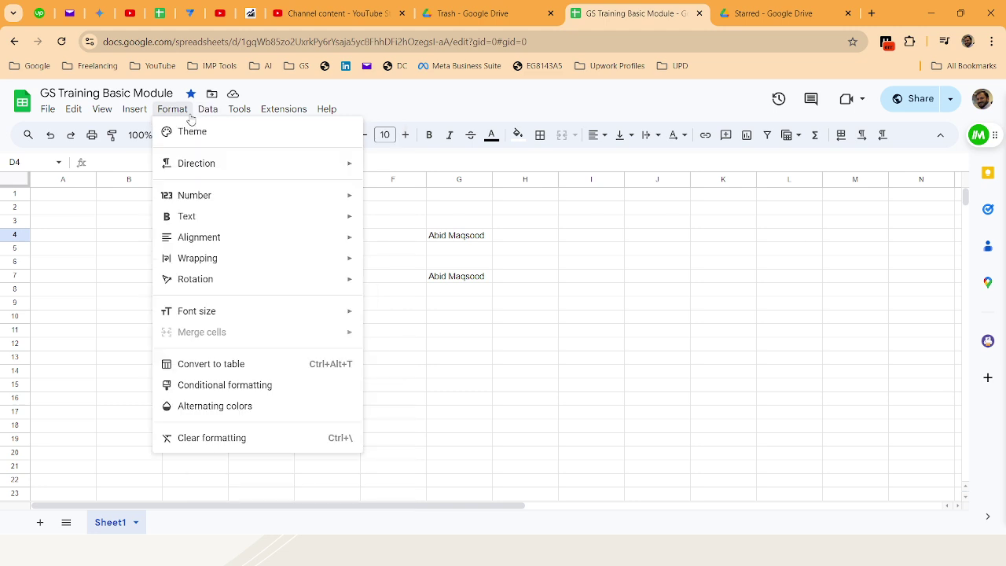
mouse_move(270, 212)
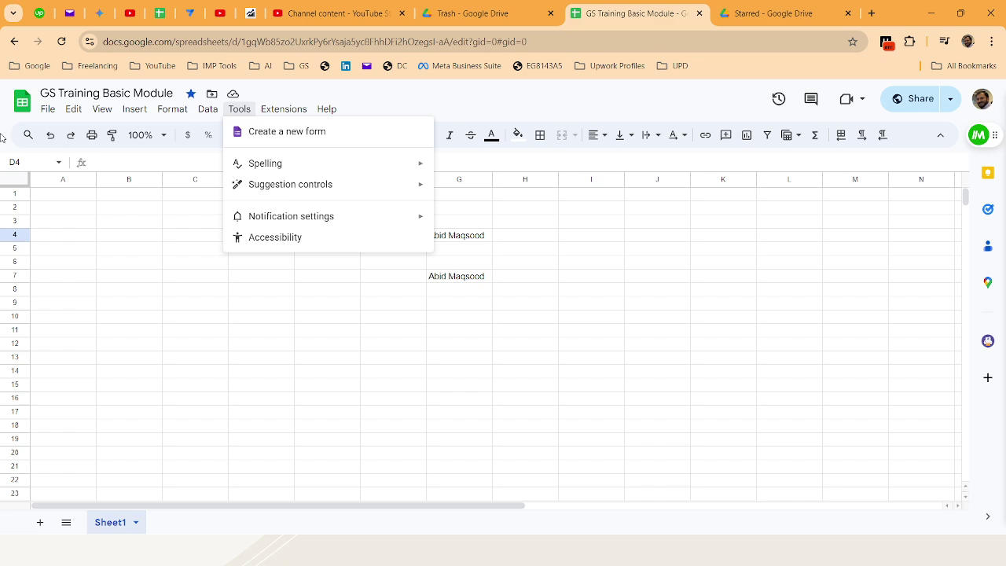
View the Form Responses 1 sheet in Online Courses, then return to GS Training Basic Module
click(160, 10)
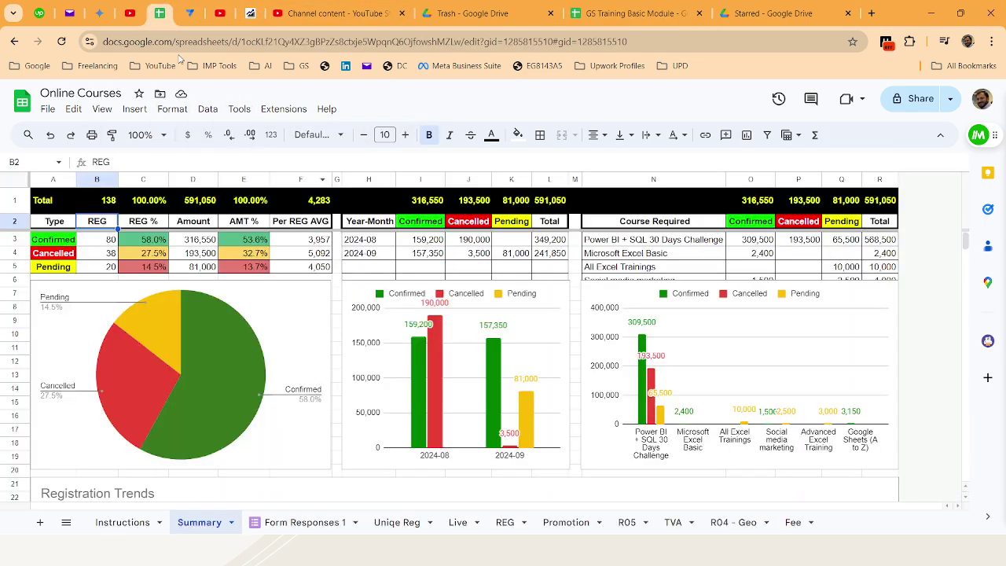
click(303, 522)
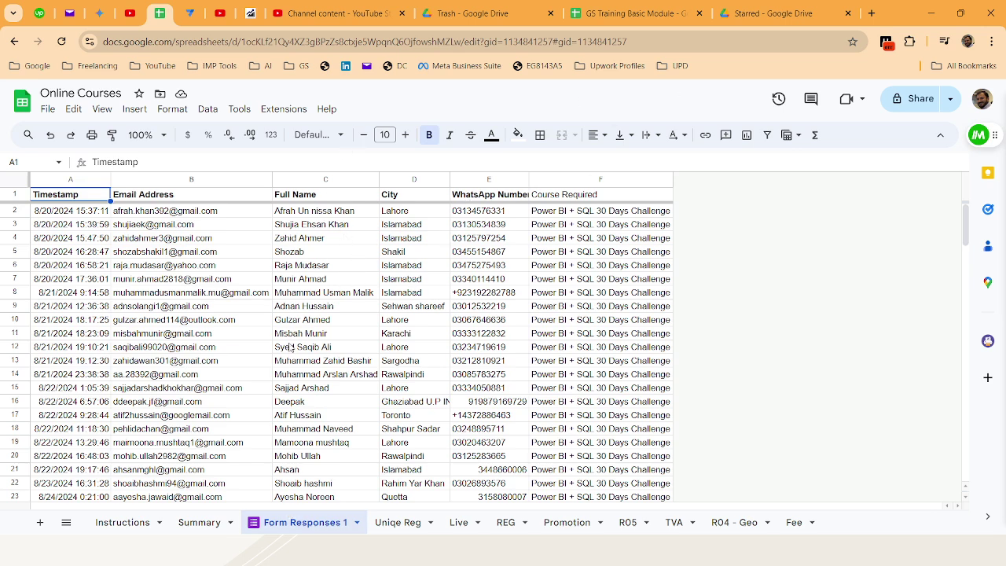
click(625, 11)
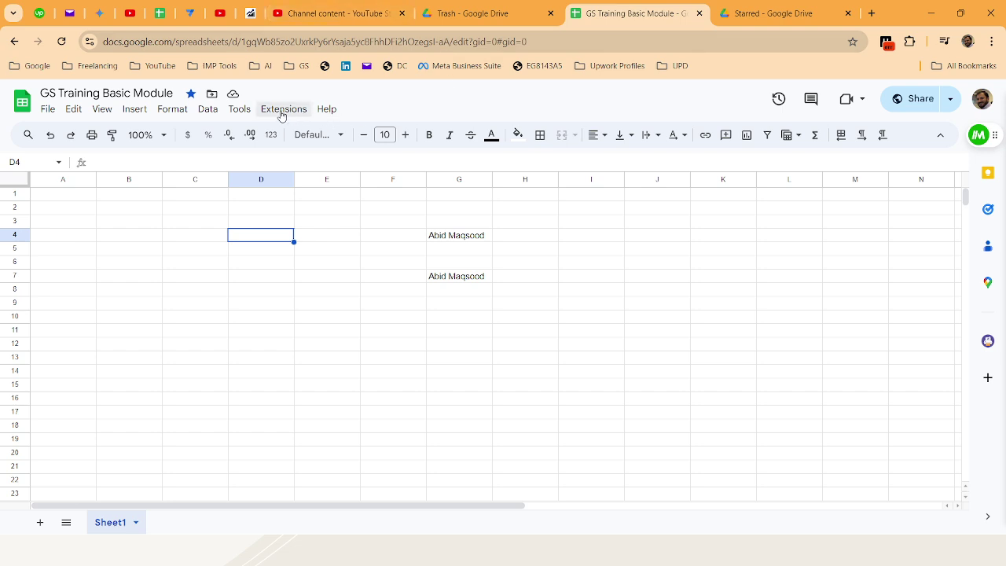
click(242, 110)
mouse_move(269, 112)
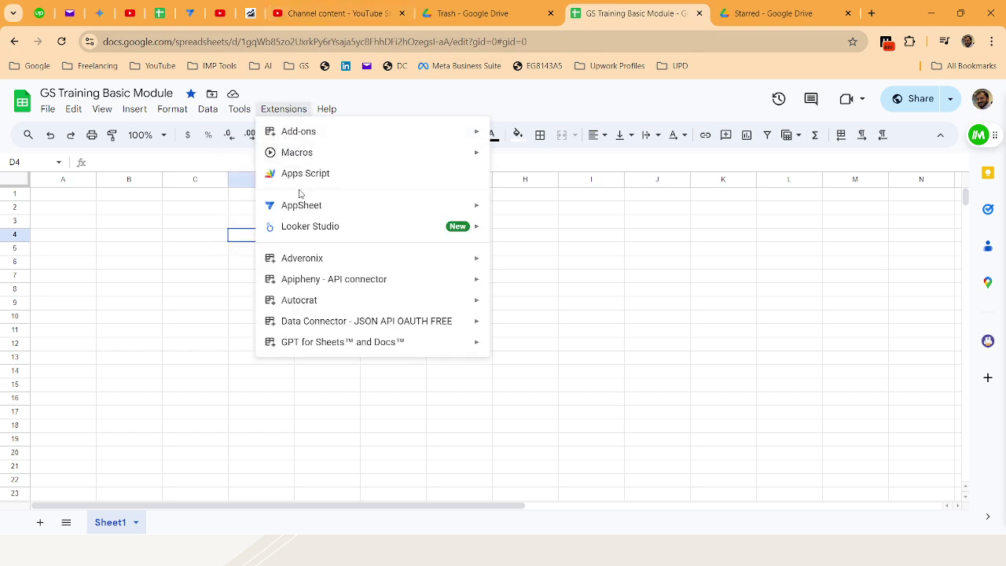
mouse_move(311, 212)
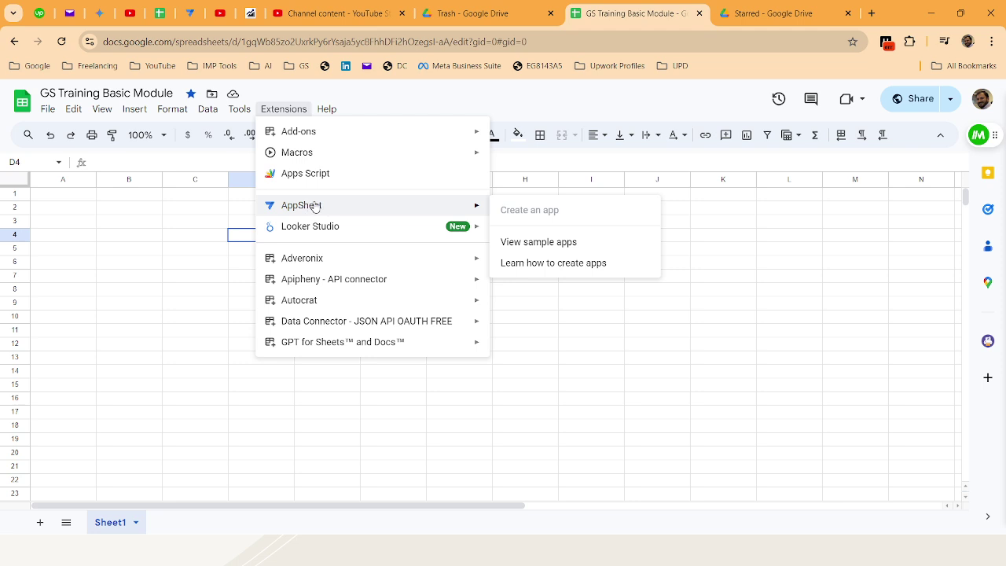
mouse_move(432, 141)
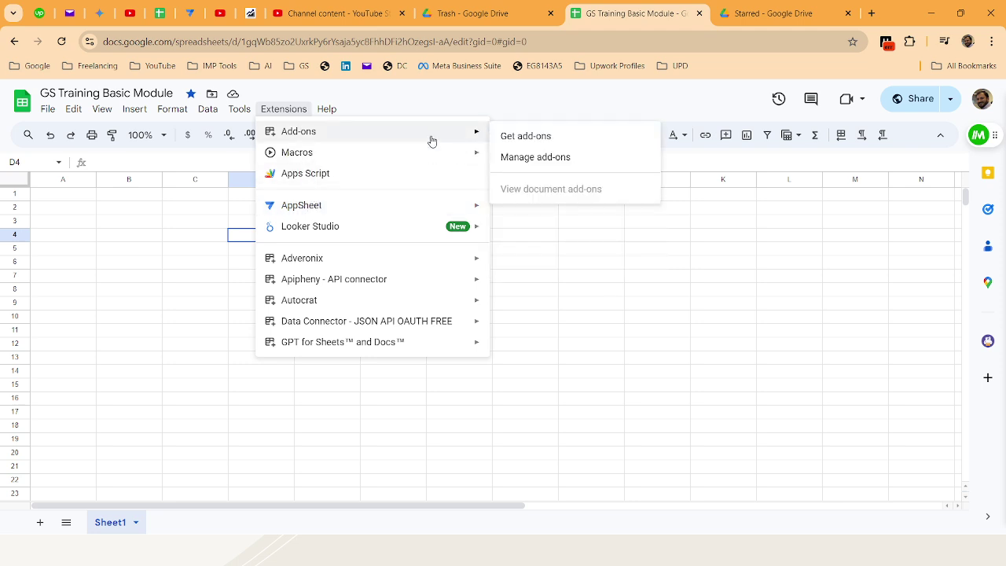
mouse_move(445, 158)
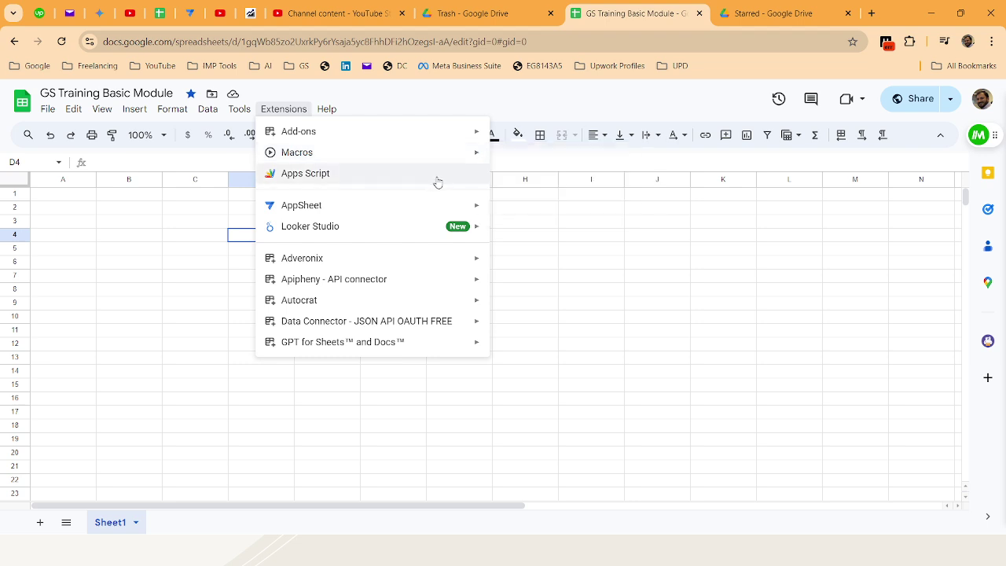
mouse_move(427, 209)
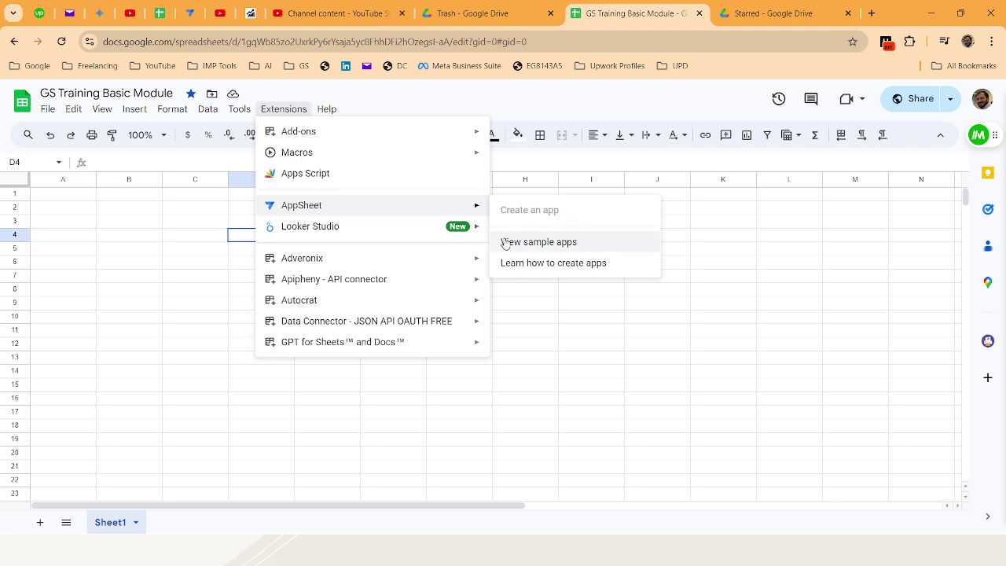
mouse_move(422, 228)
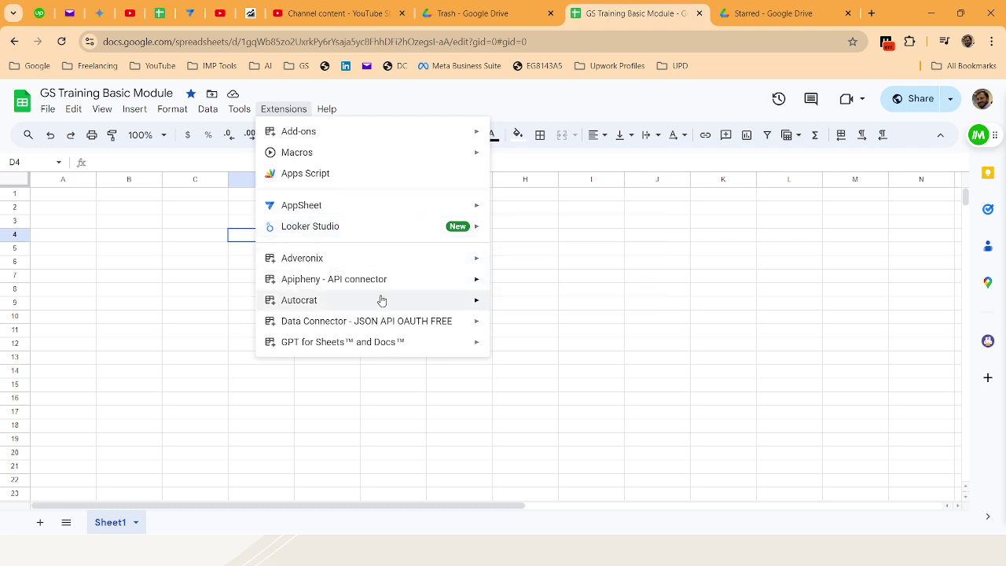
mouse_move(380, 304)
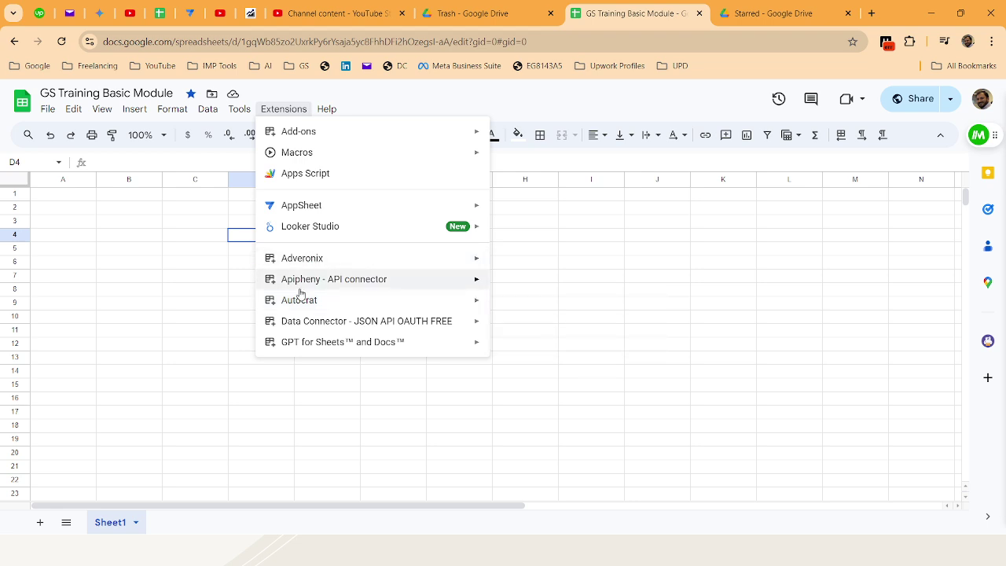
mouse_move(335, 312)
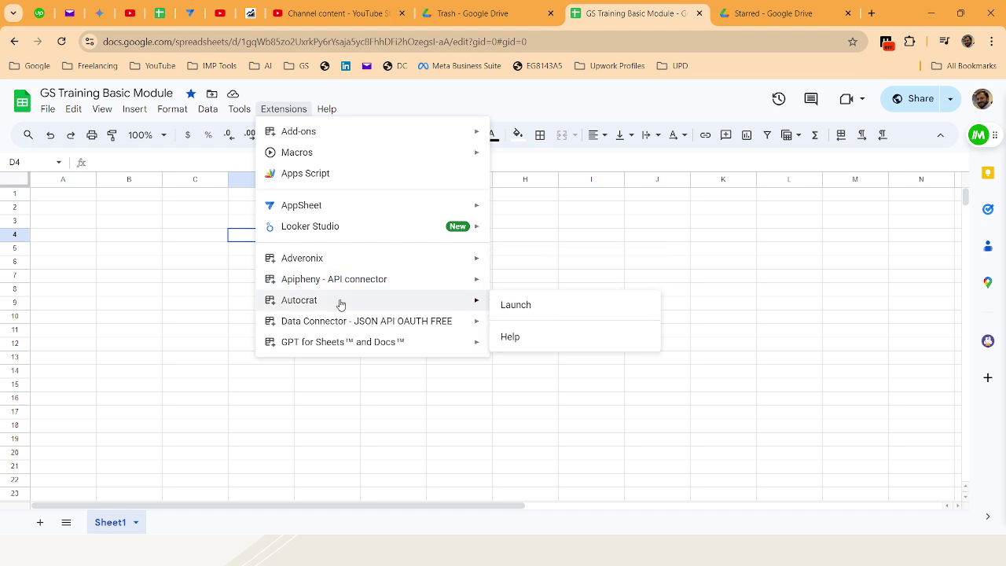
mouse_move(340, 289)
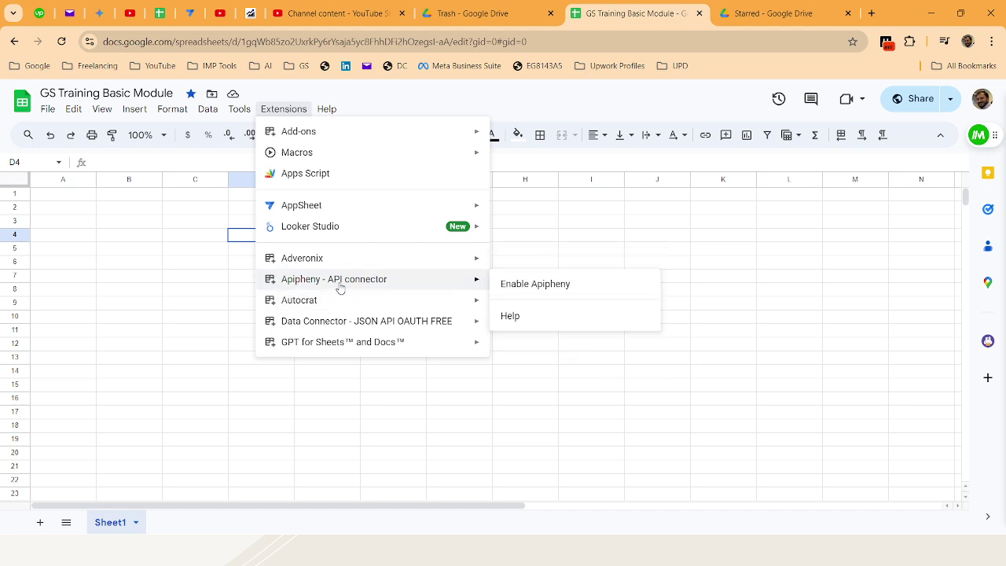
click(415, 103)
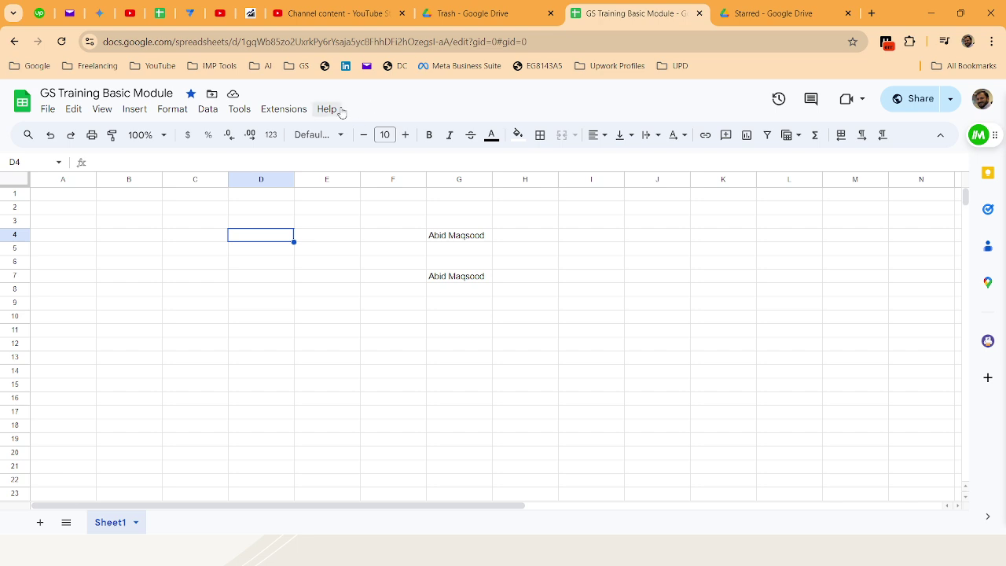
click(341, 110)
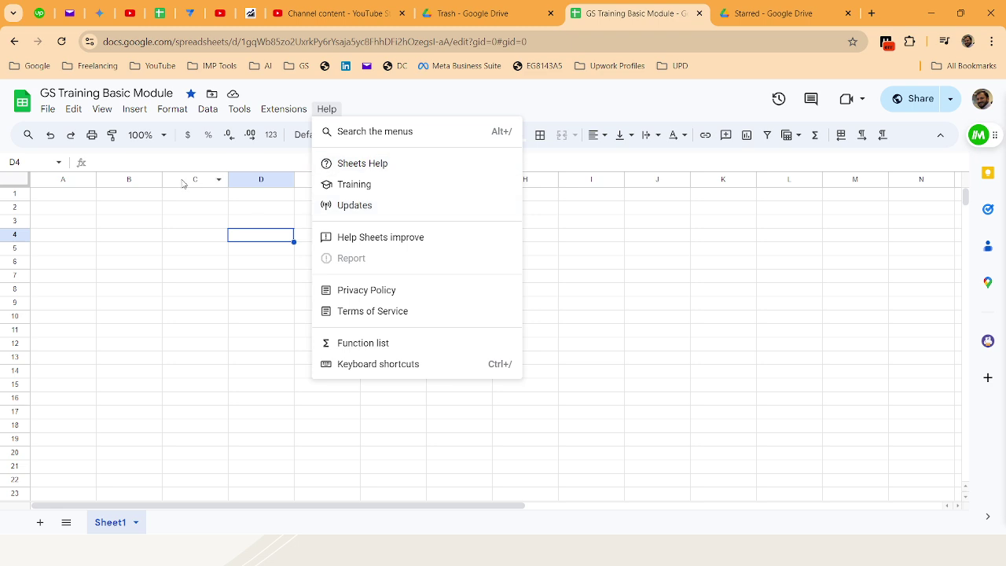
click(189, 248)
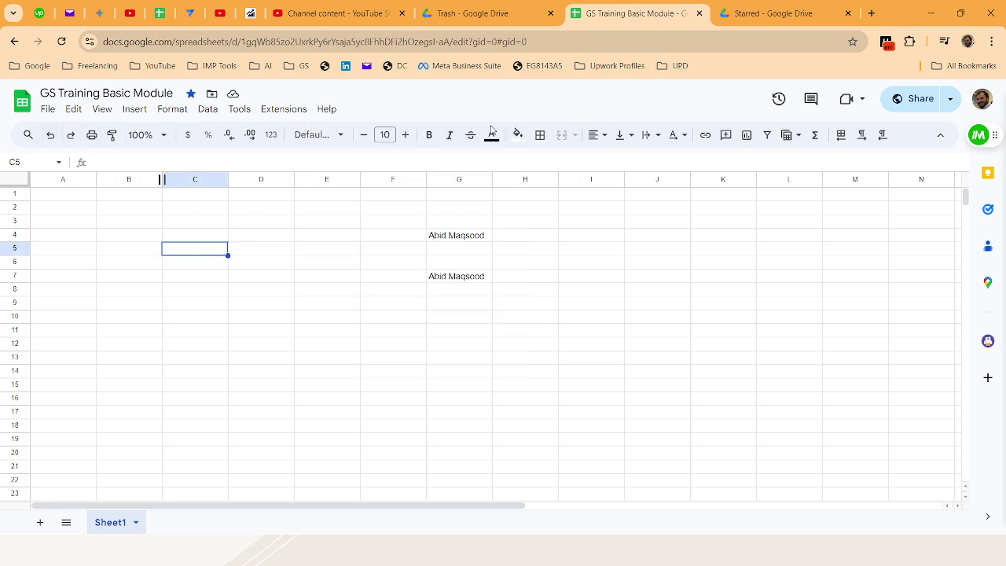
click(941, 135)
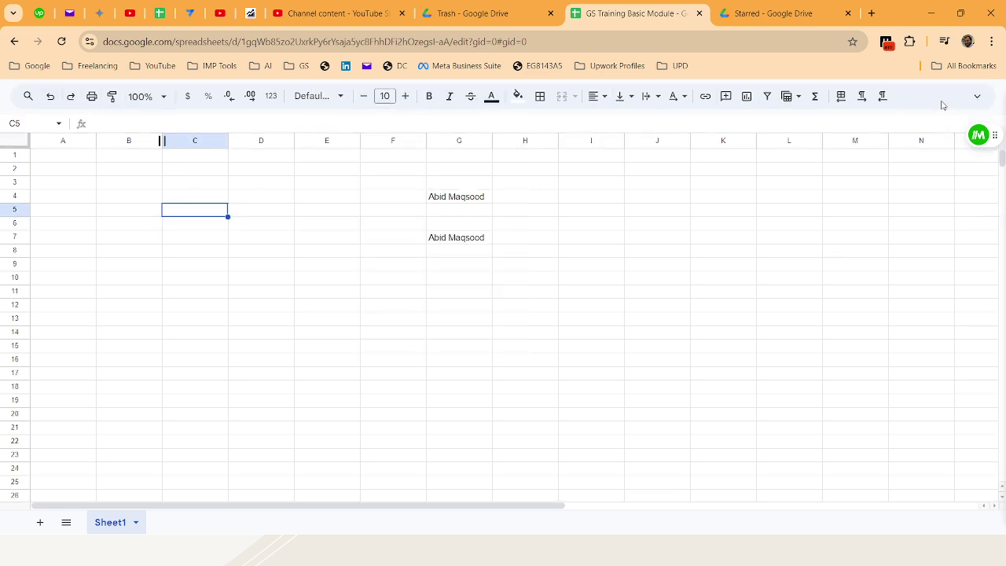
click(977, 96)
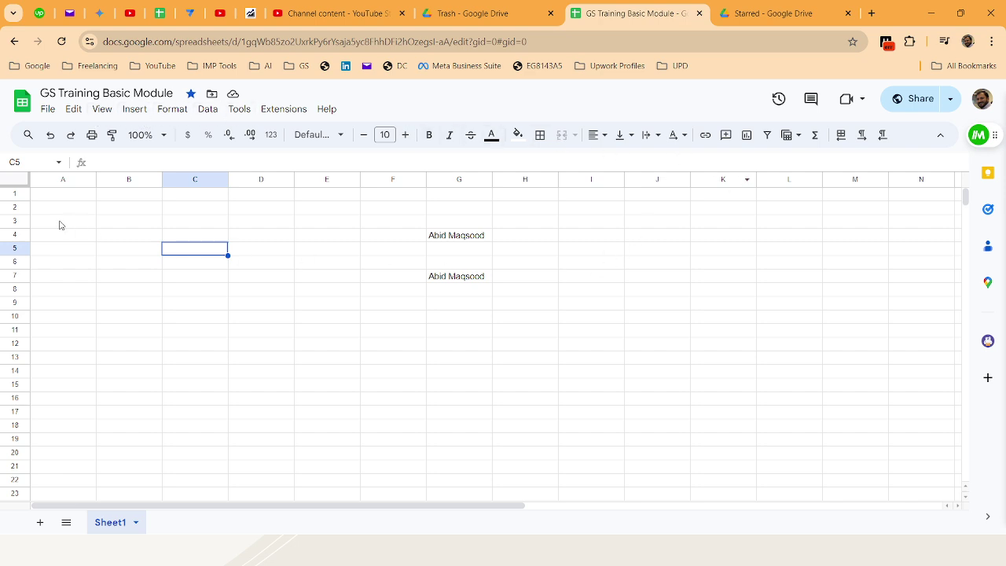
Select the whole sheet and delete all its contents
click(22, 181)
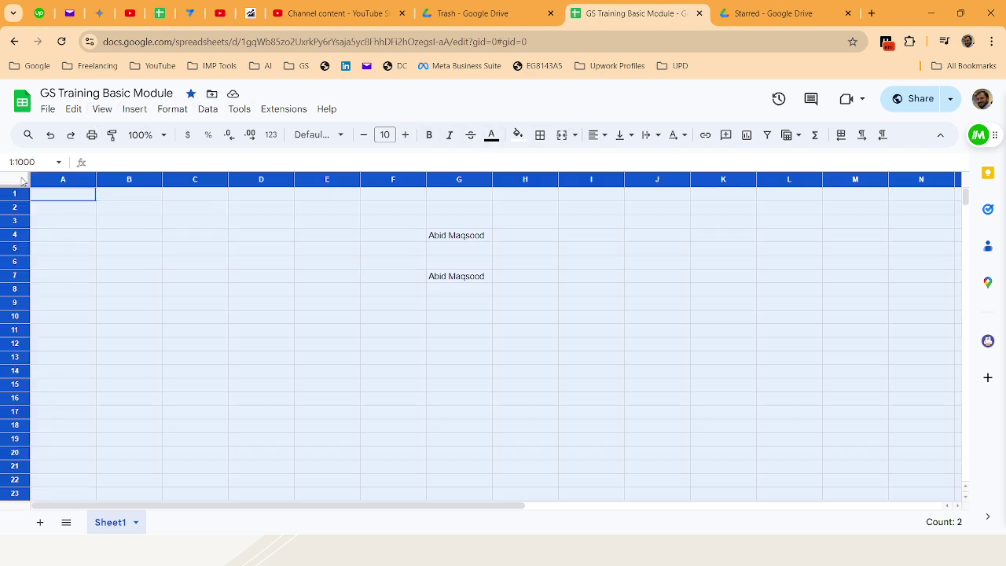
key(Delete)
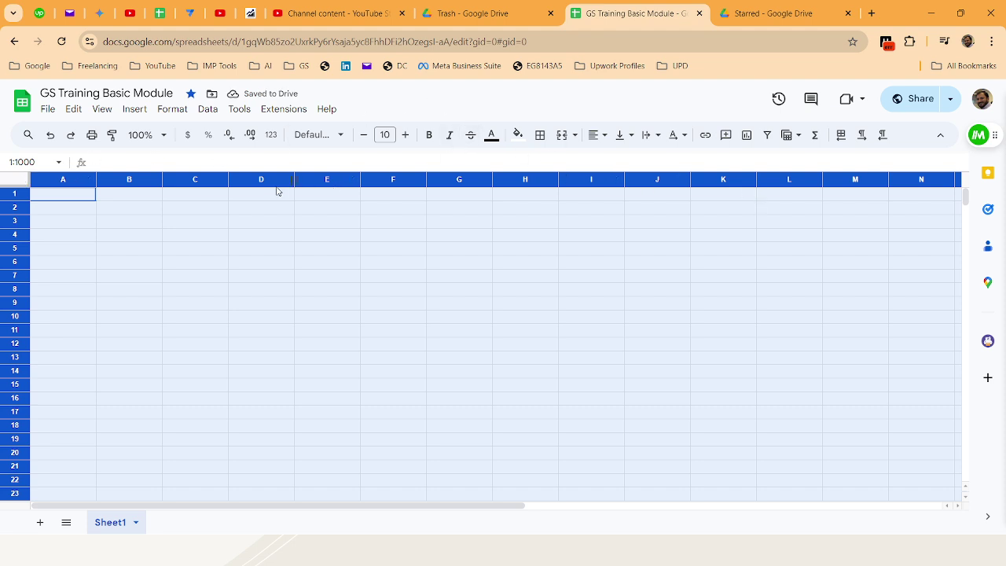
click(151, 200)
Select column A, view the named ranges list, then edit cell B4 in the formula bar
click(80, 180)
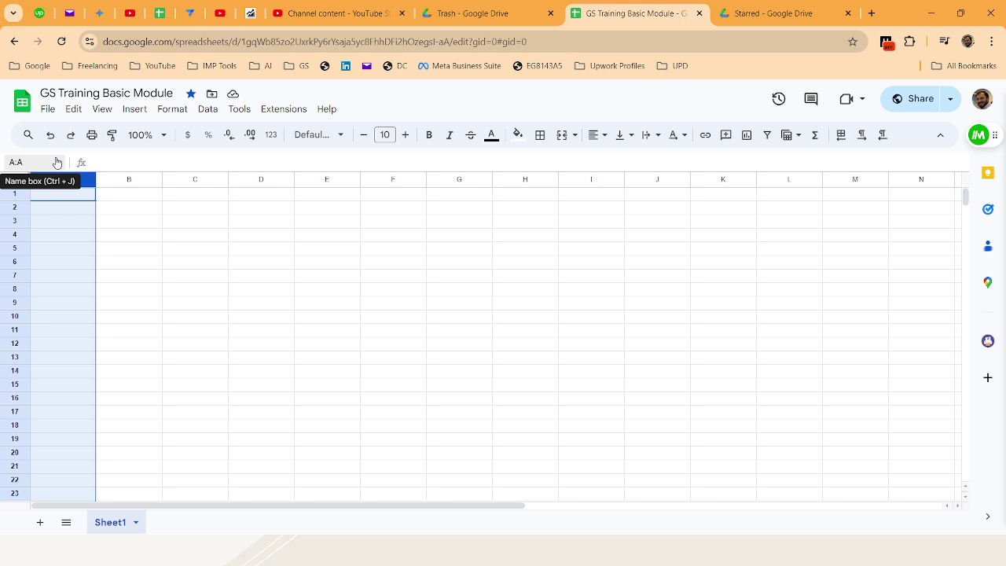
click(57, 162)
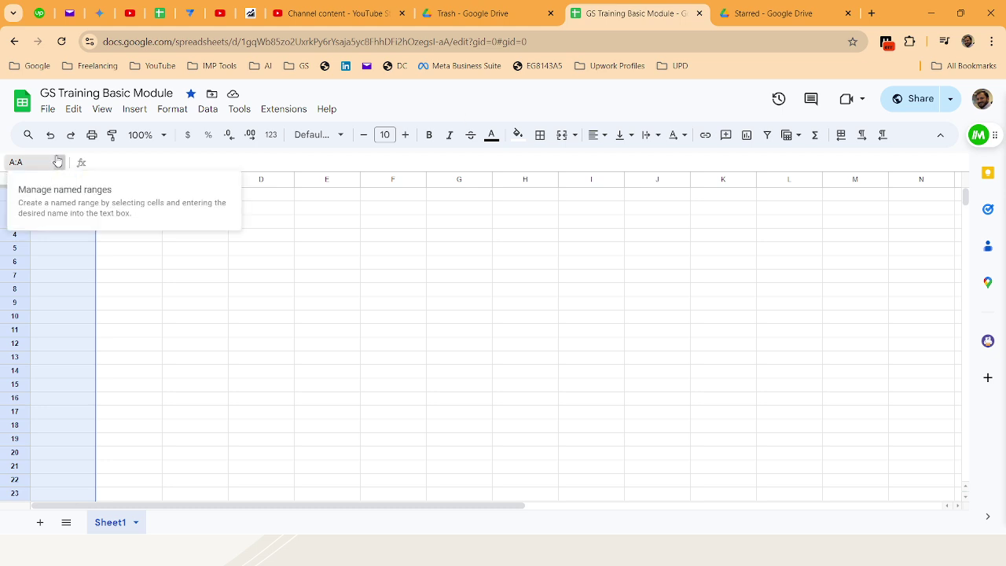
click(110, 161)
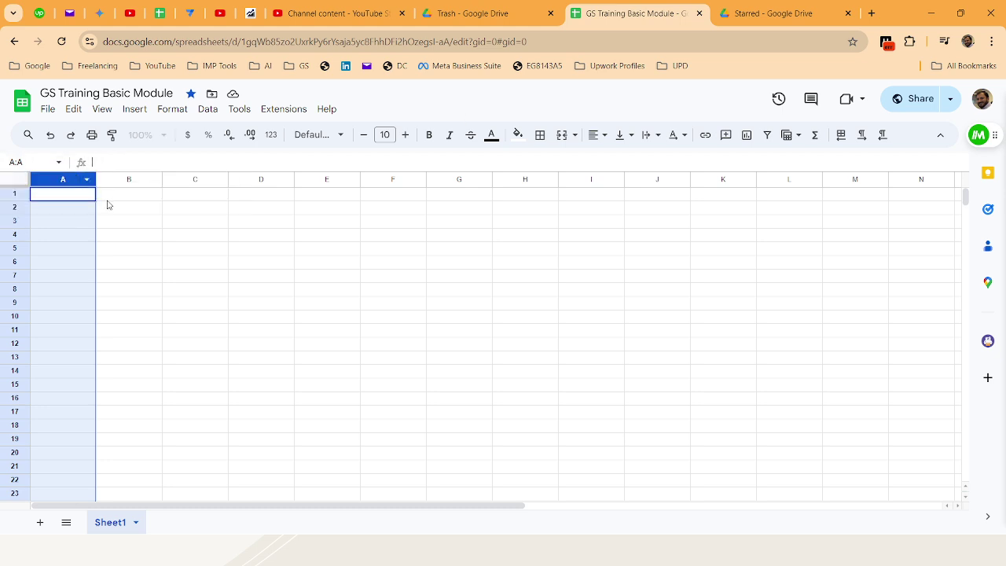
click(104, 198)
click(139, 237)
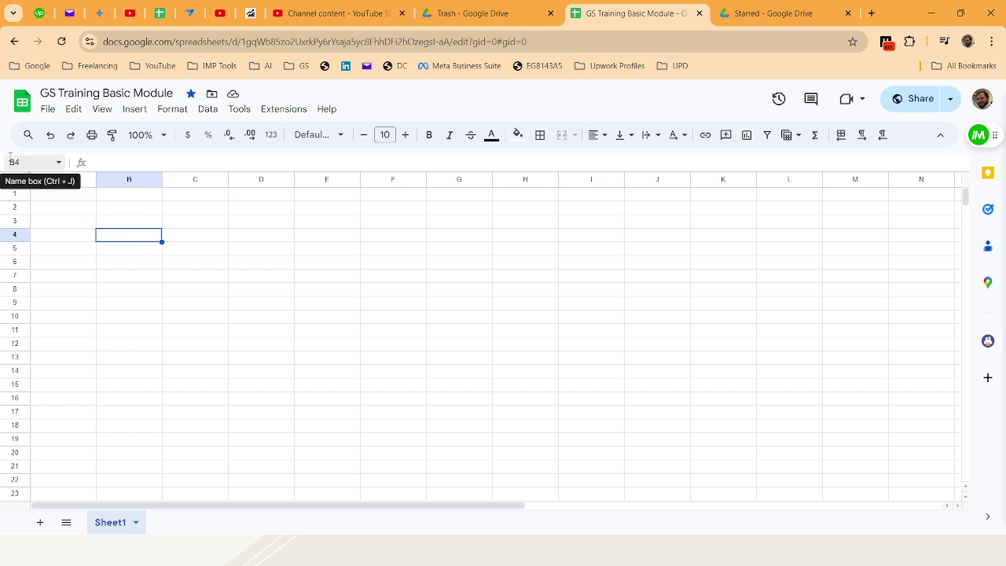
click(124, 163)
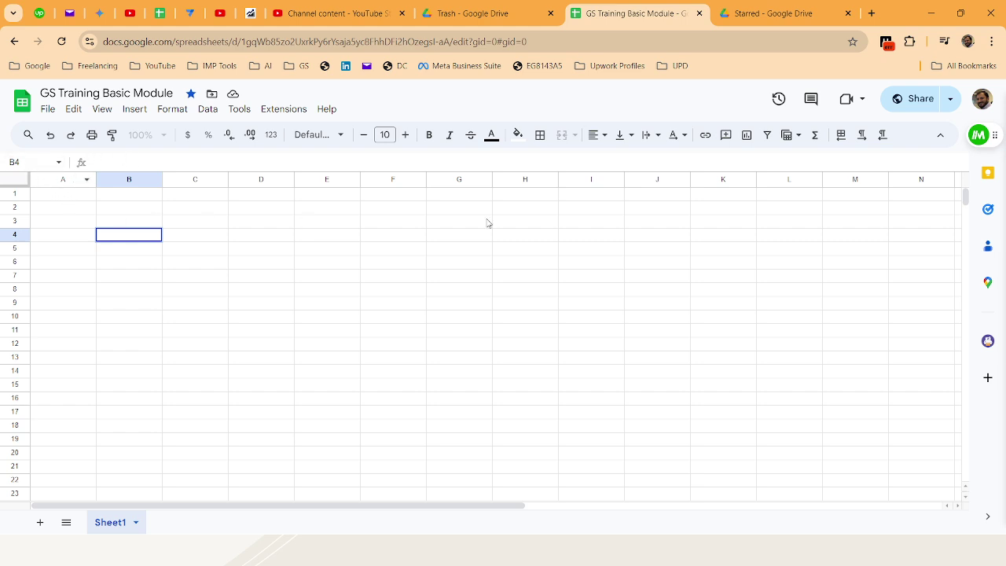
Jump with Ctrl+arrow keys between A1, the end of row 1 and A1000
click(42, 201)
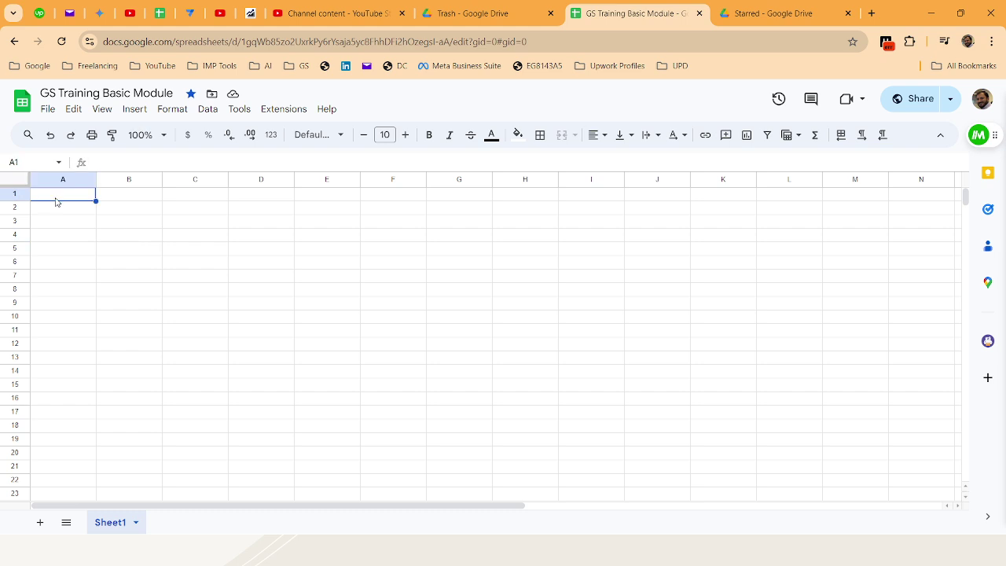
key(ctrl+Right)
key(ctrl+Left)
key(ctrl+Down)
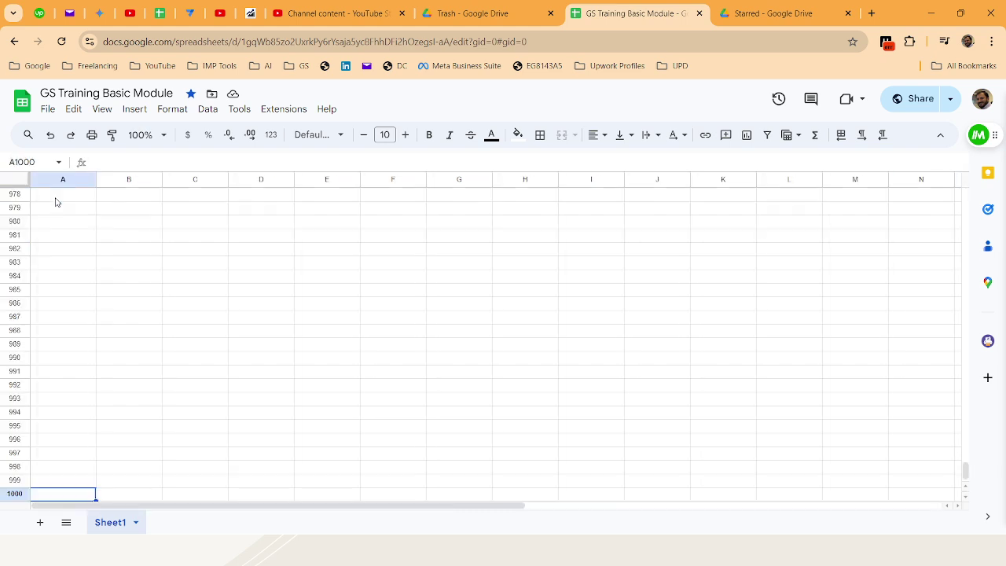
key(ctrl+Up)
key(ctrl+Down)
key(ctrl+Up)
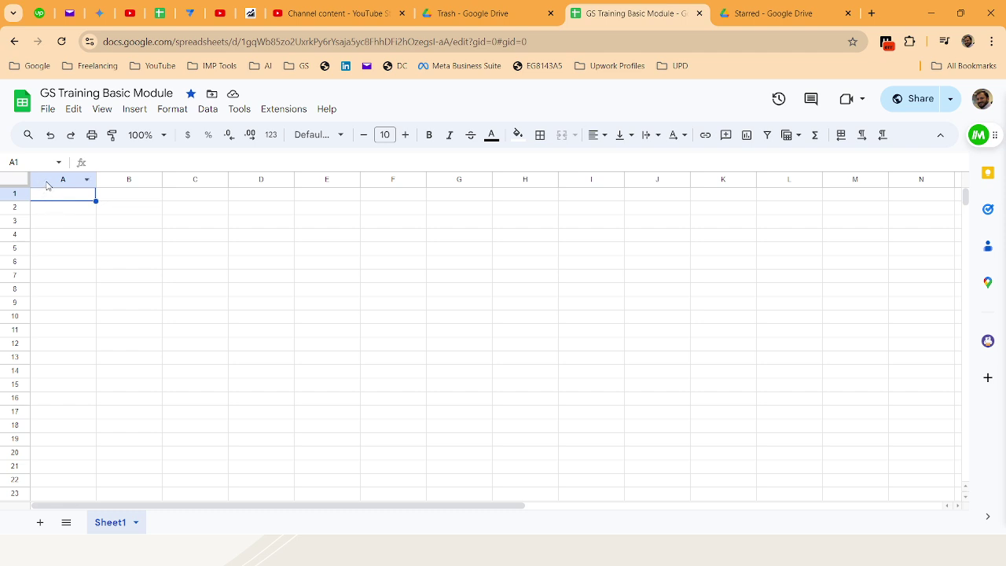
Select columns A and B, then right-click the column B header for its actions
click(79, 182)
click(132, 179)
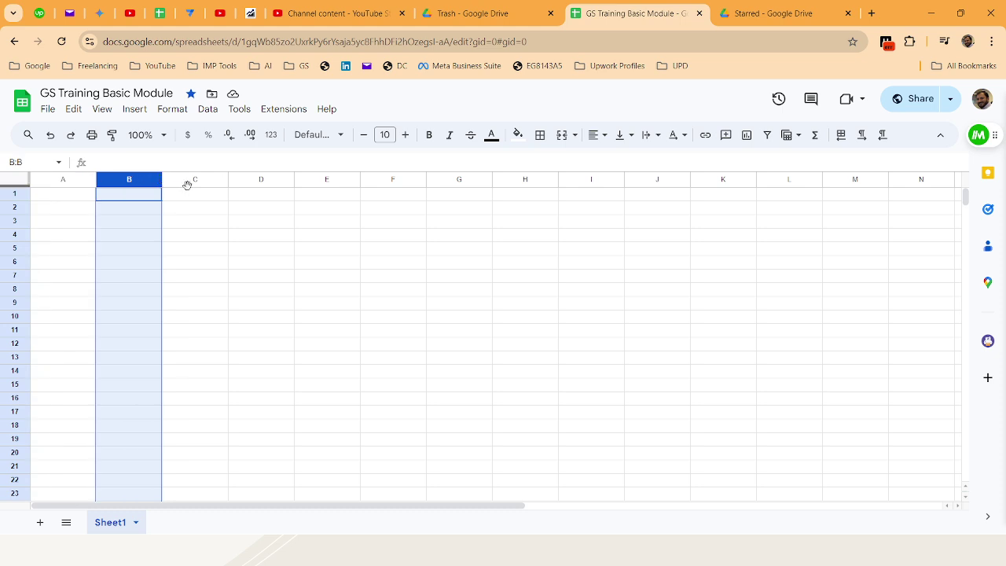
drag(418, 507, 3, 461)
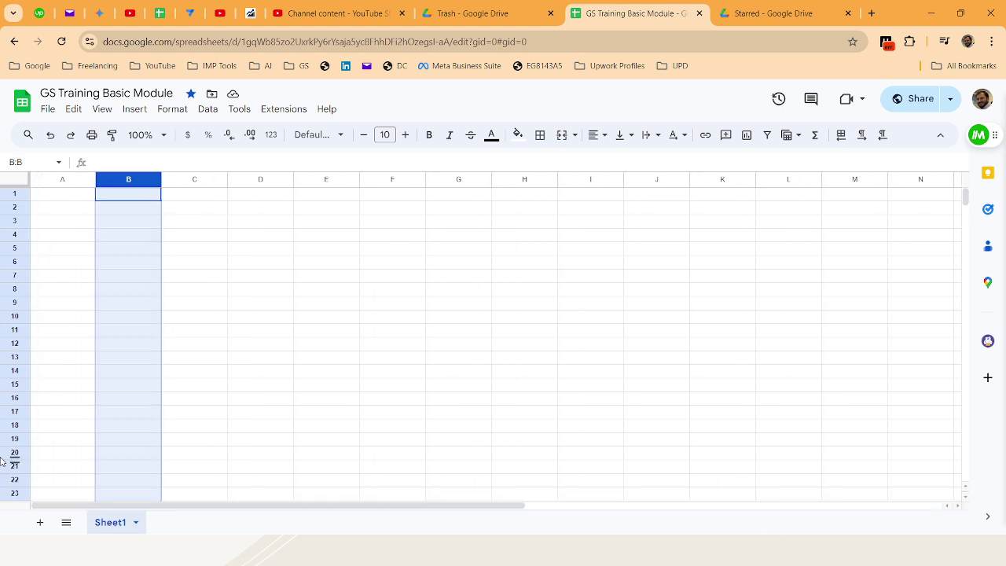
click(47, 180)
click(111, 197)
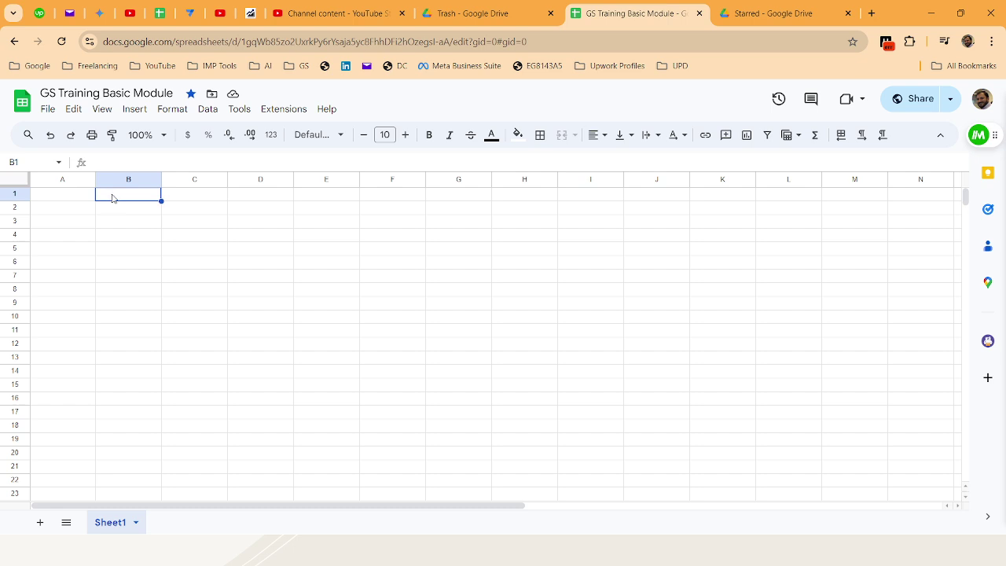
right_click(135, 181)
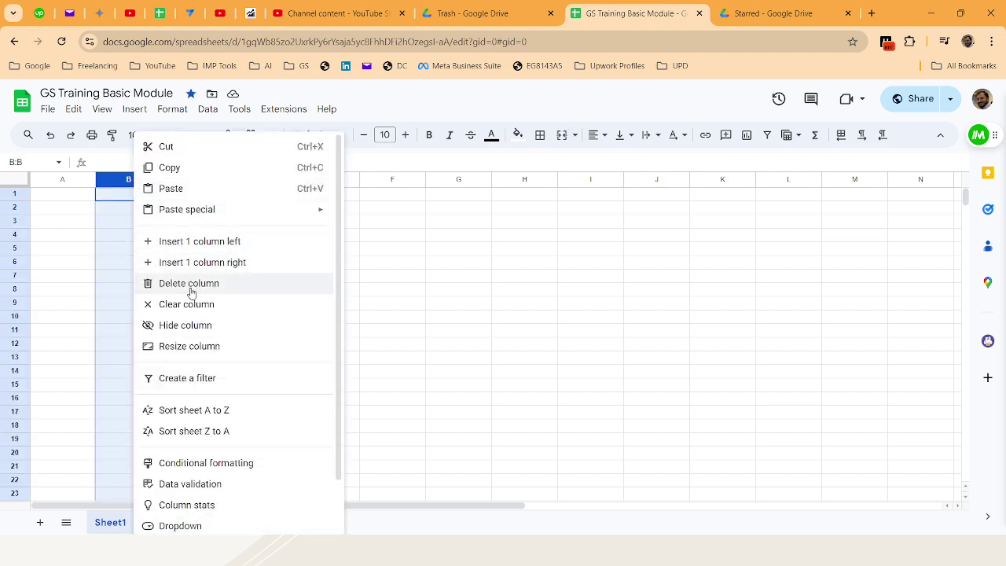
Close the column menu, then select rows 1–20 and row 6
click(63, 252)
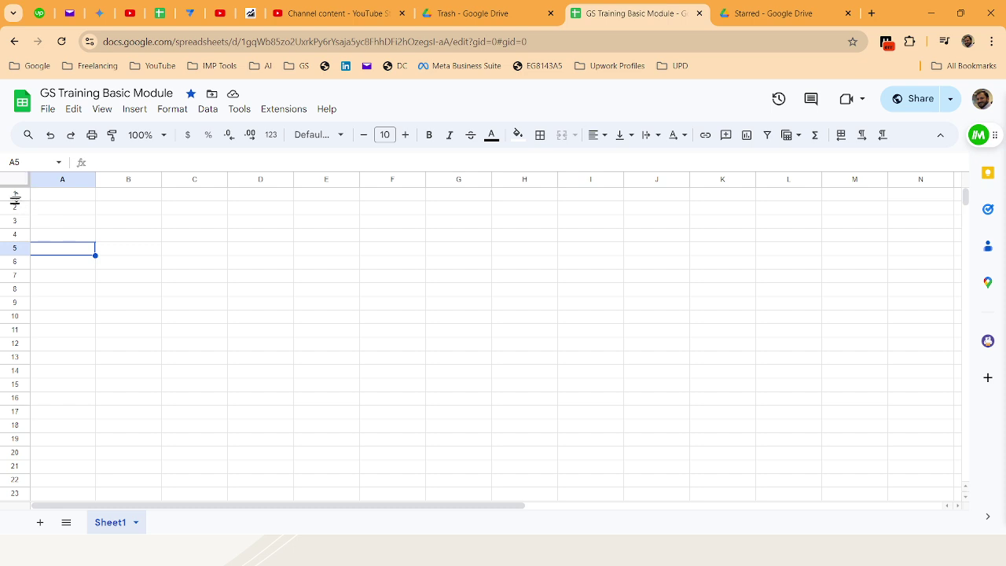
drag(16, 194, 36, 467)
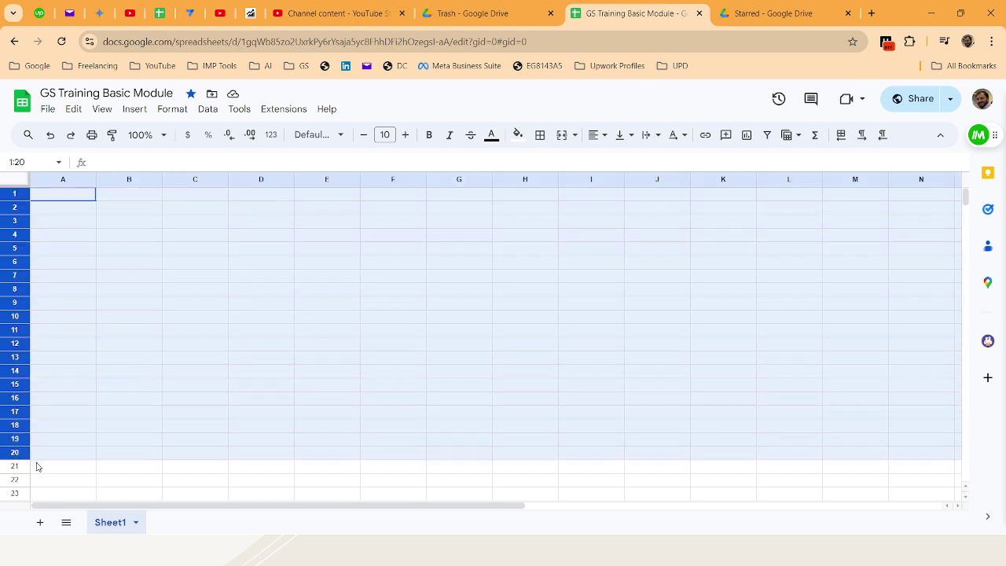
click(55, 266)
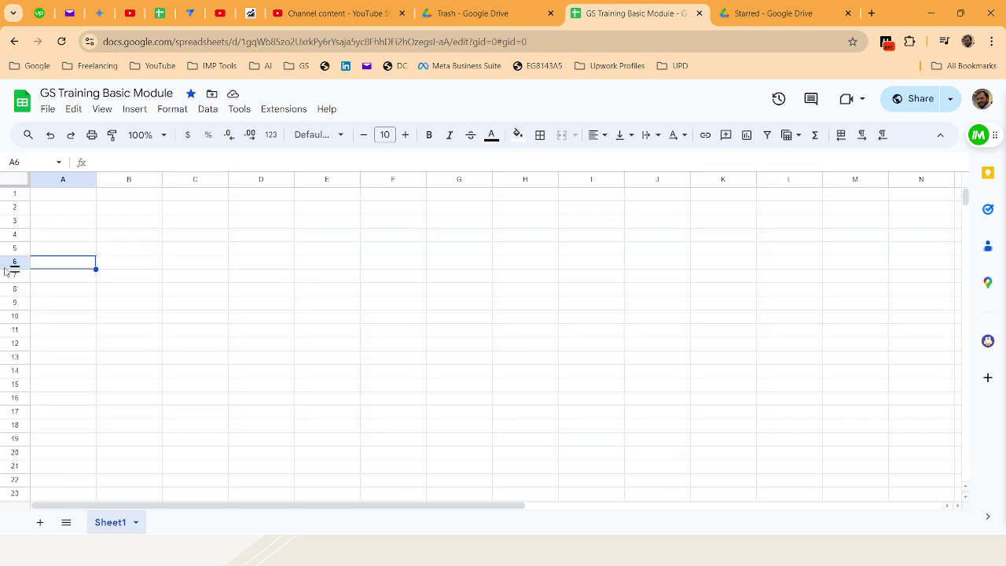
click(16, 261)
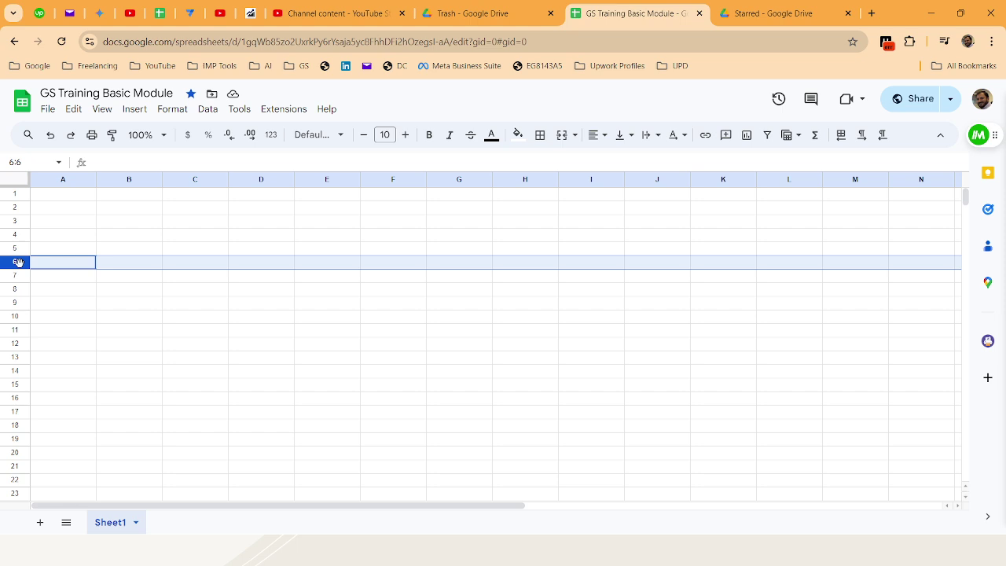
Select column H, row 20 and cell H20, then focus the Name box
click(508, 179)
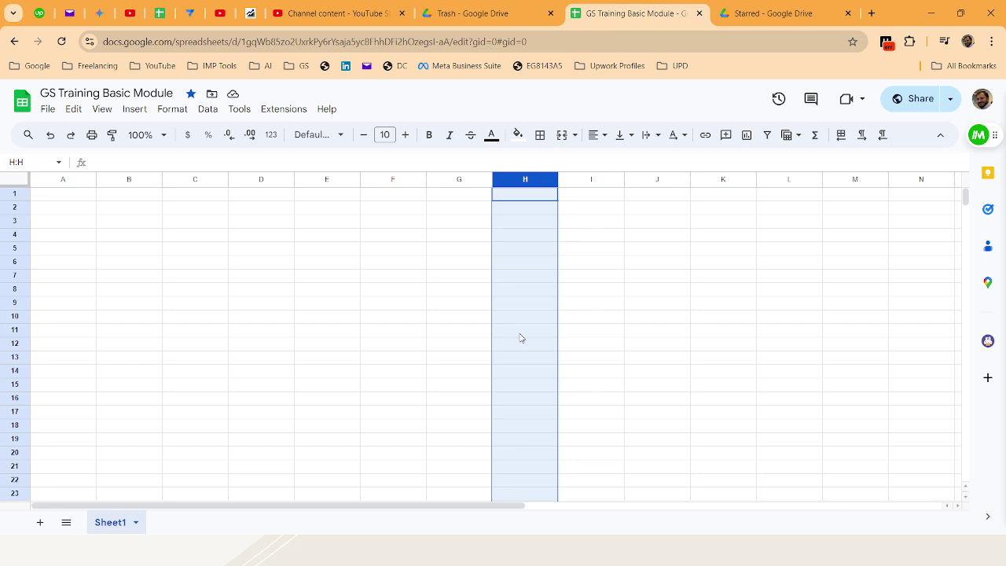
click(18, 453)
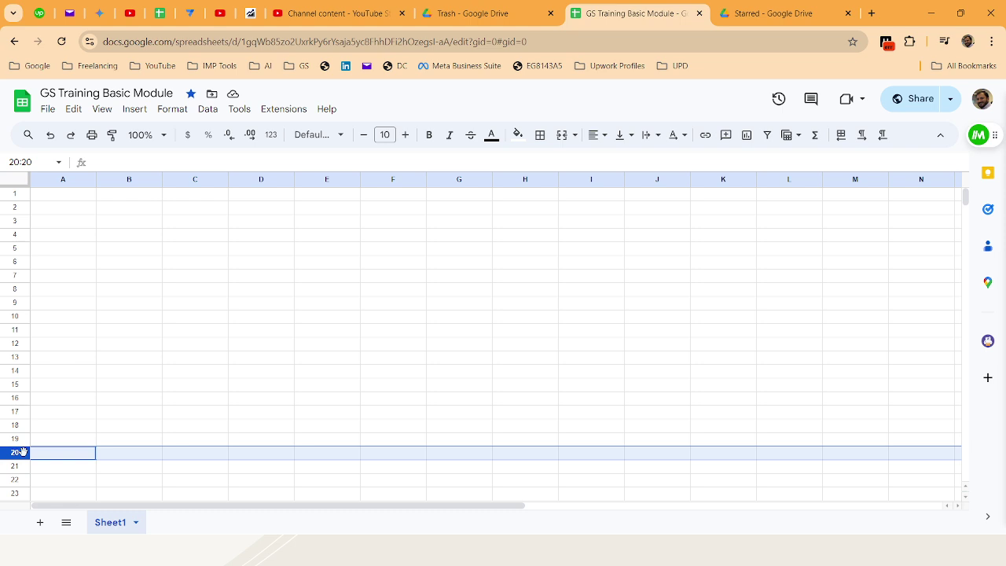
click(533, 459)
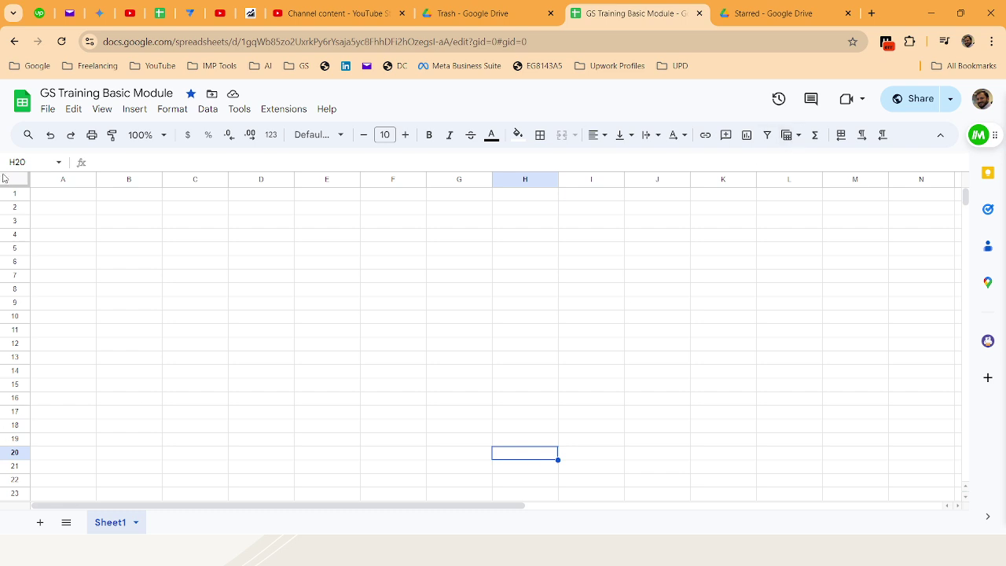
click(17, 161)
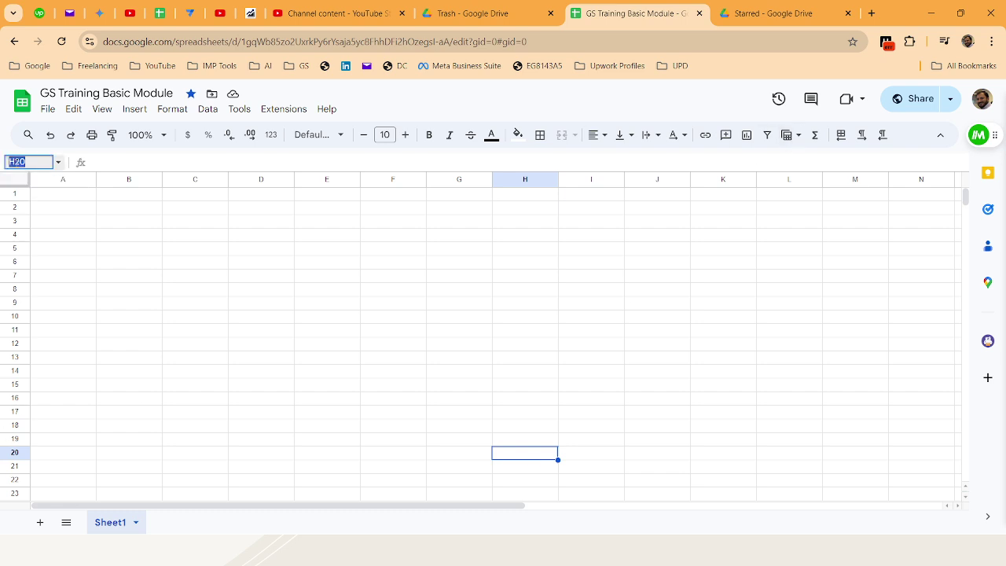
text(W)
key(Return)
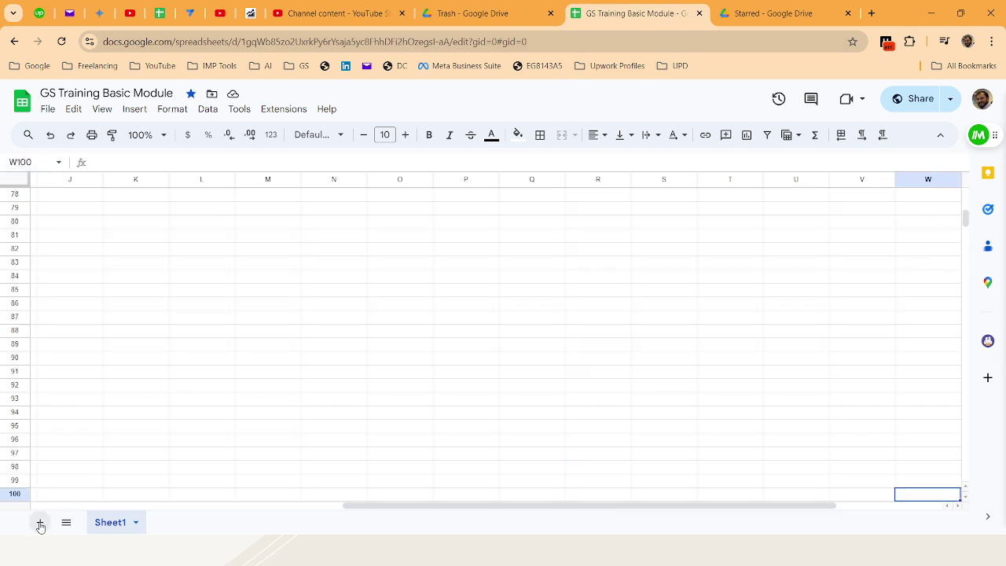
click(114, 241)
key(ctrl+Up)
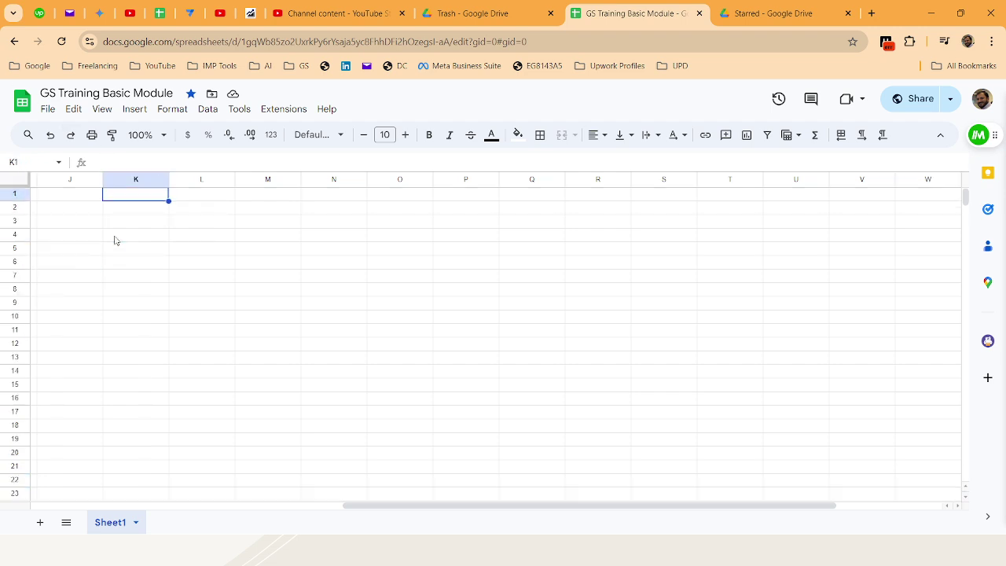
key(ctrl+Left)
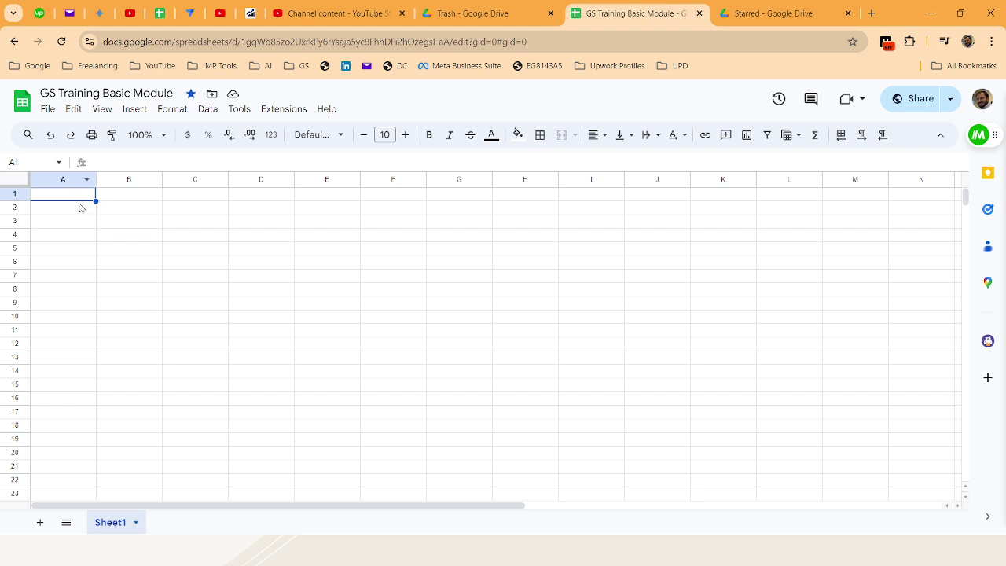
key(Right)
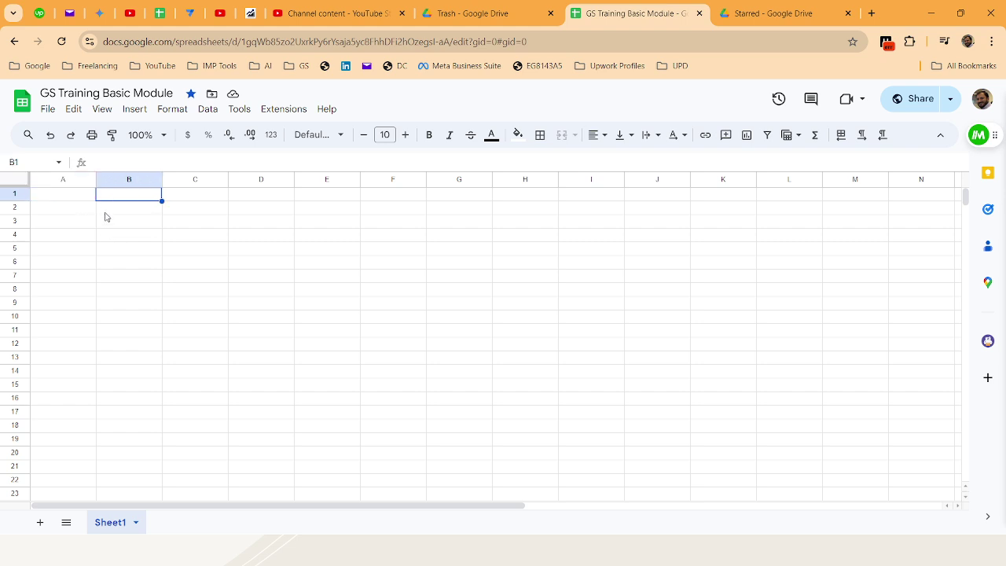
key(Down)
click(206, 222)
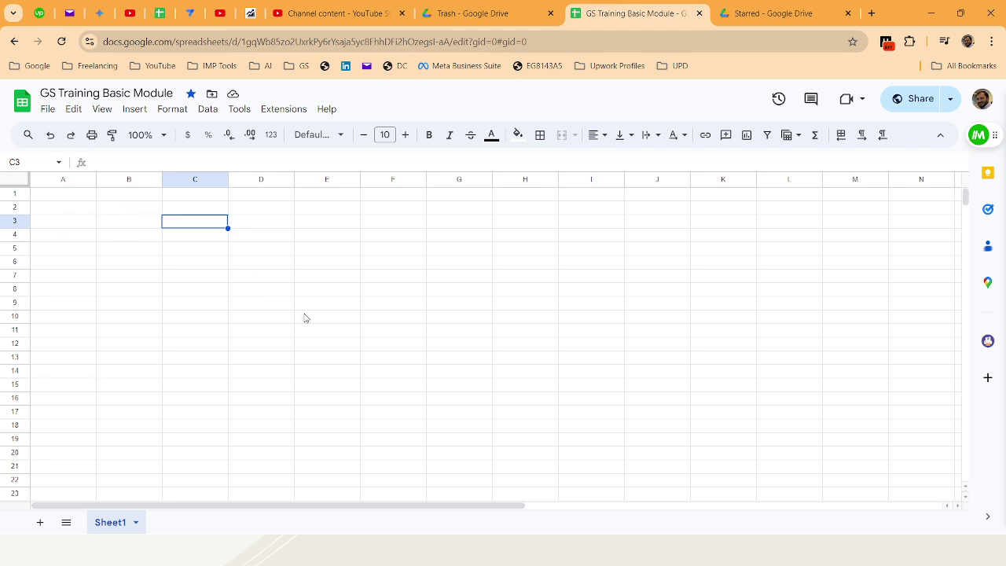
Rename Sheet1 to 'Data'
double_click(122, 524)
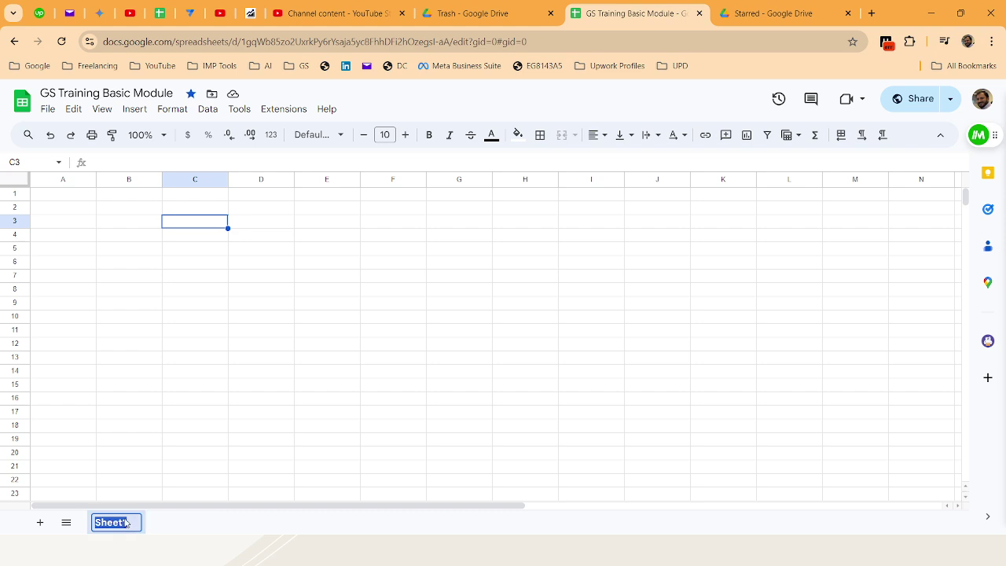
text(Data)
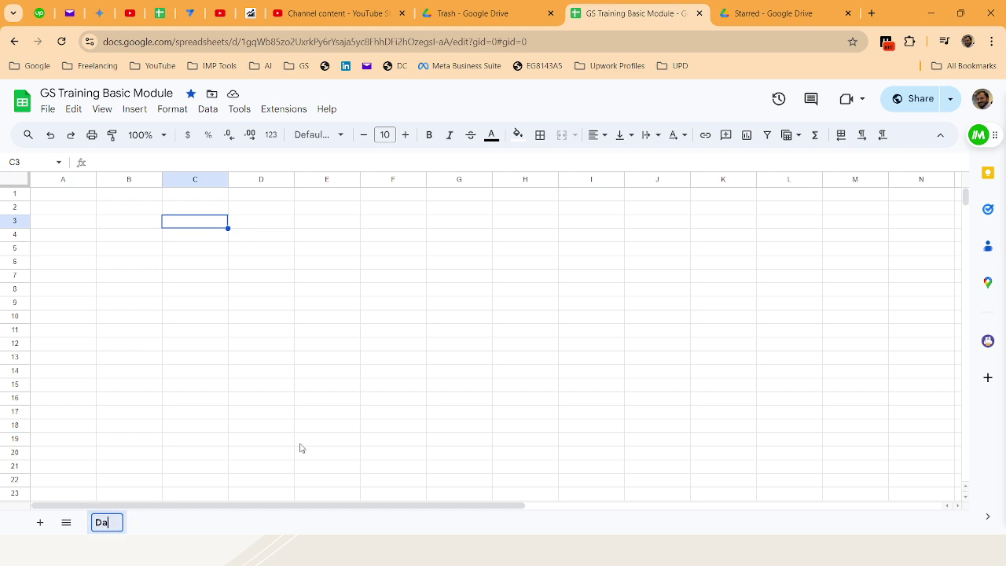
key(Return)
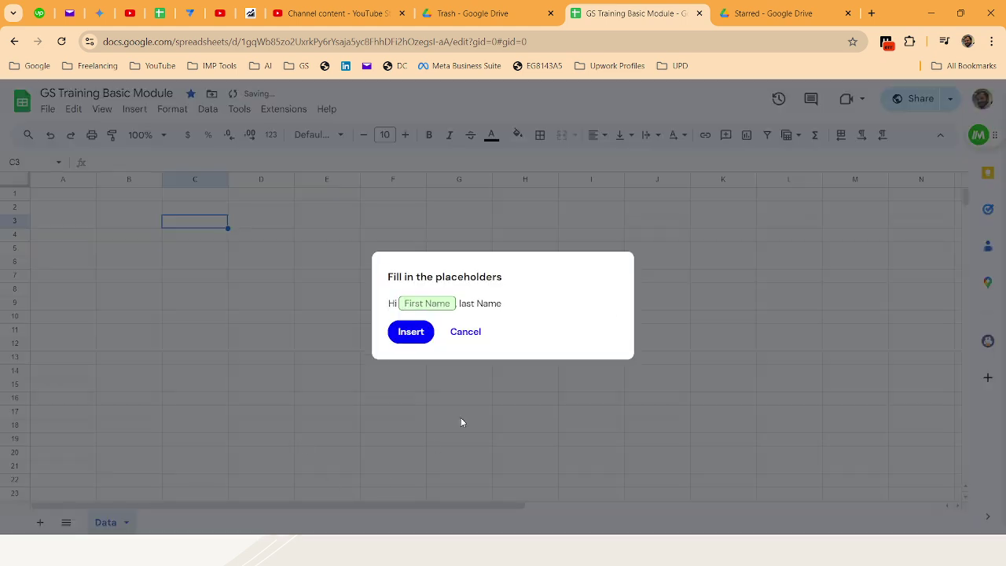
click(465, 332)
click(106, 479)
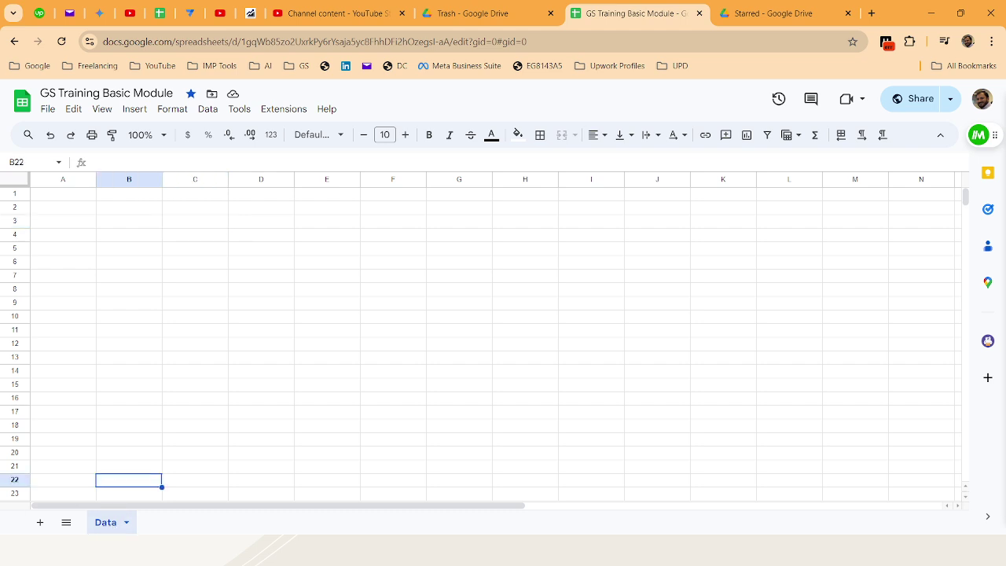
Add Sheet2, hide it, then unhide it from the All Sheets list
click(66, 522)
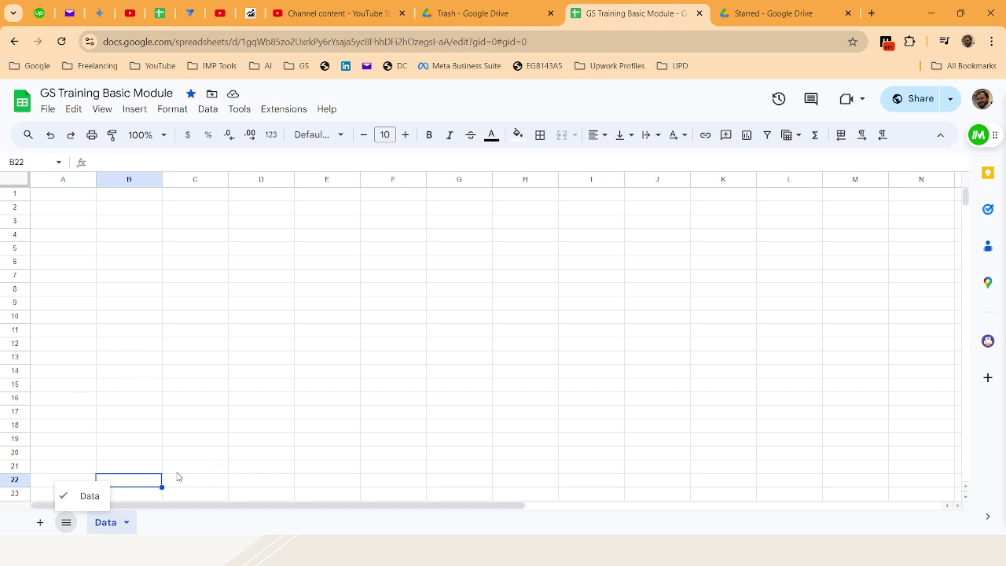
click(39, 522)
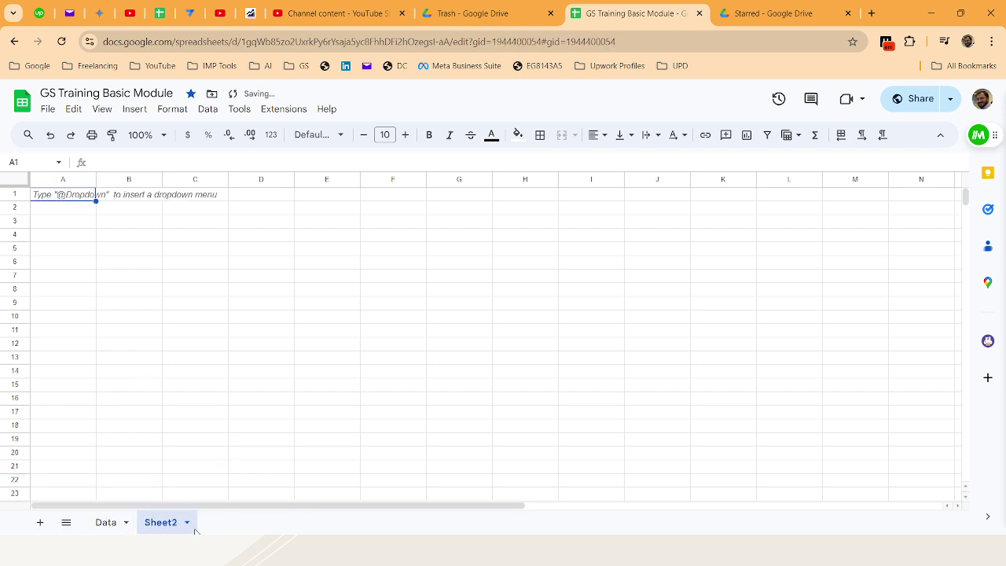
click(187, 522)
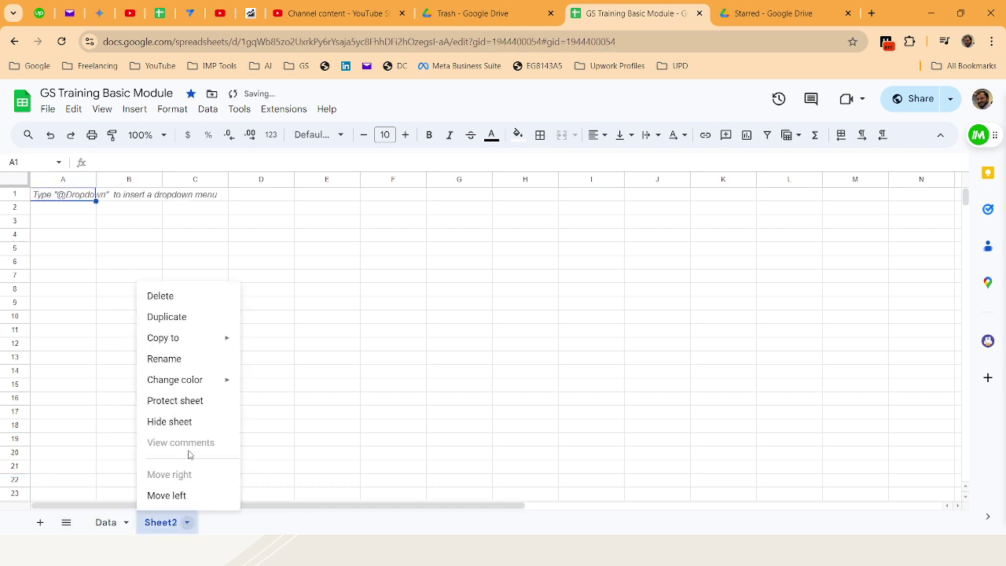
click(181, 424)
click(180, 465)
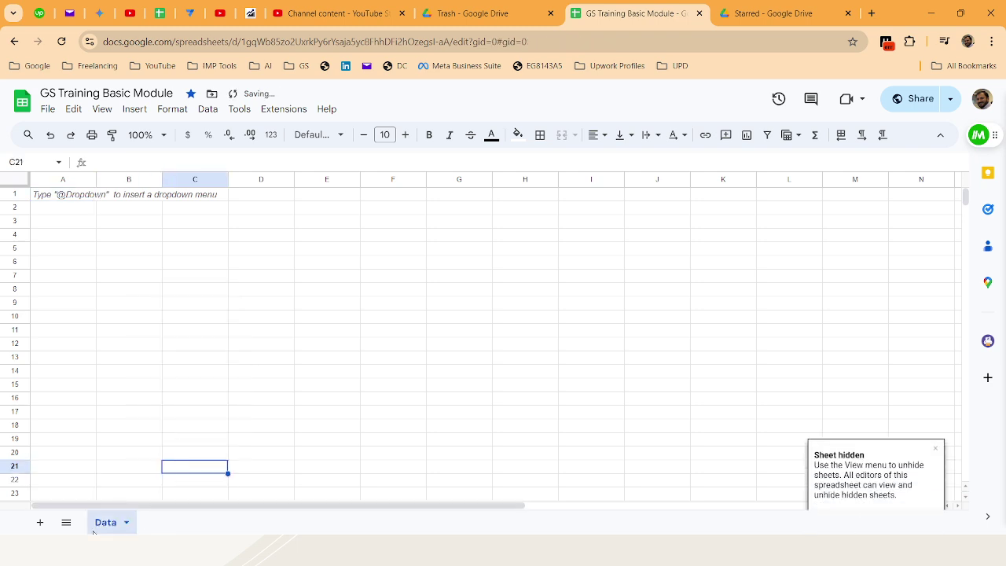
click(66, 522)
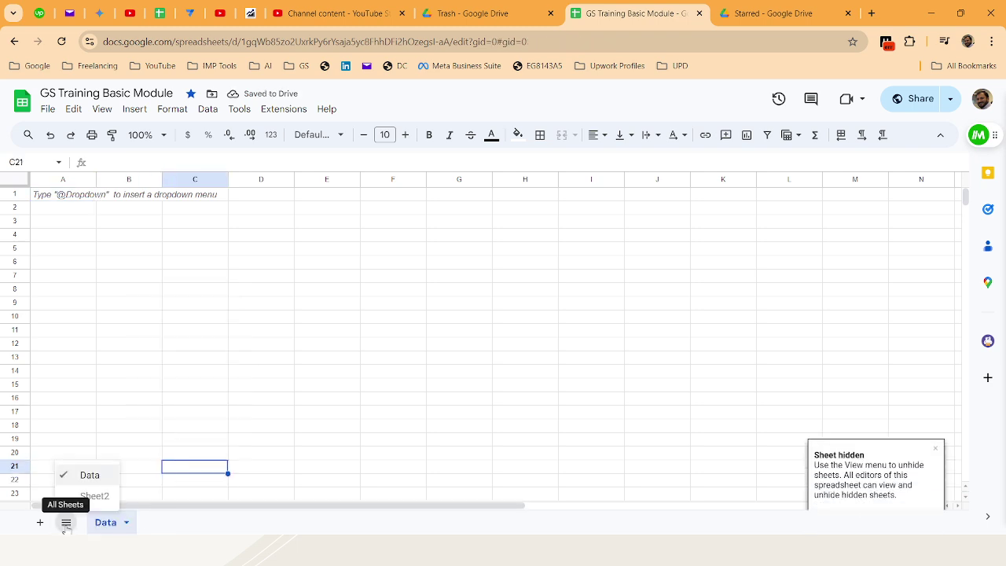
click(91, 496)
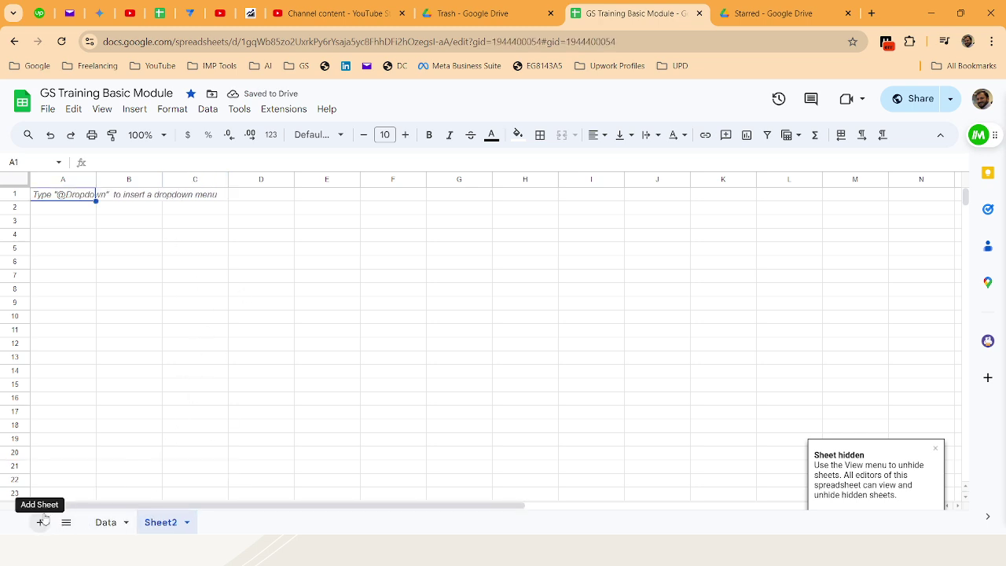
Bring up the Sheet2 tab options, then view the Insert menu
right_click(170, 519)
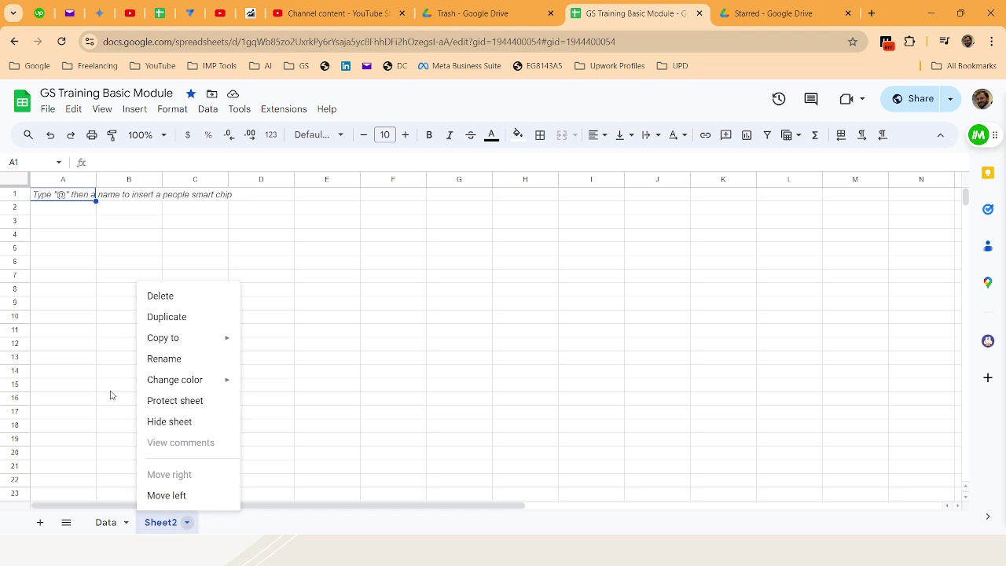
click(187, 523)
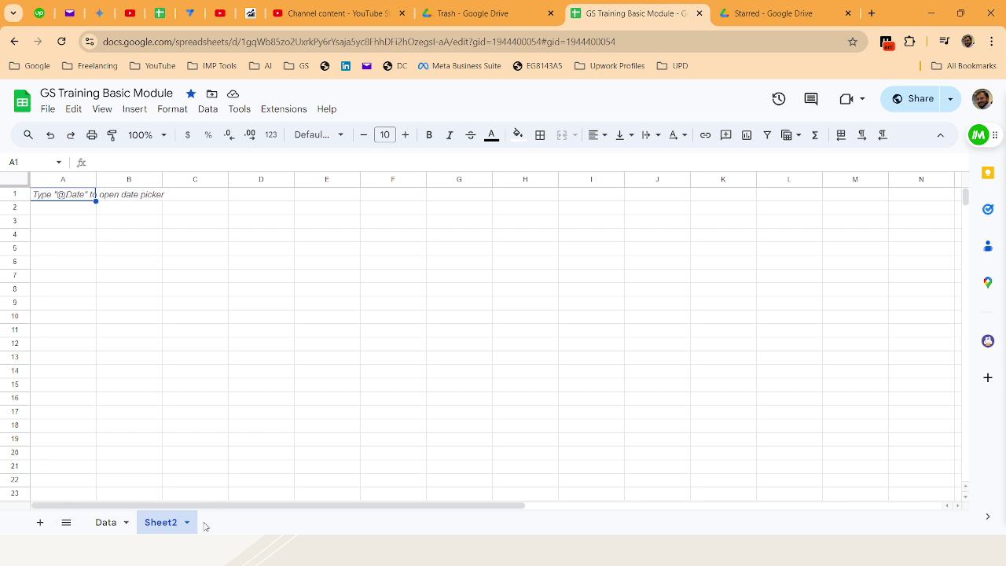
click(187, 523)
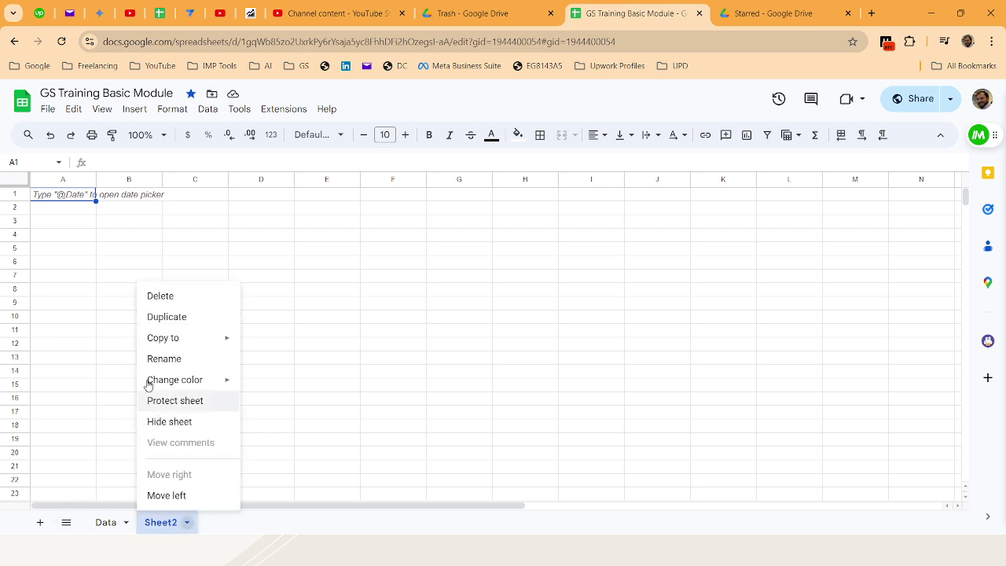
click(134, 108)
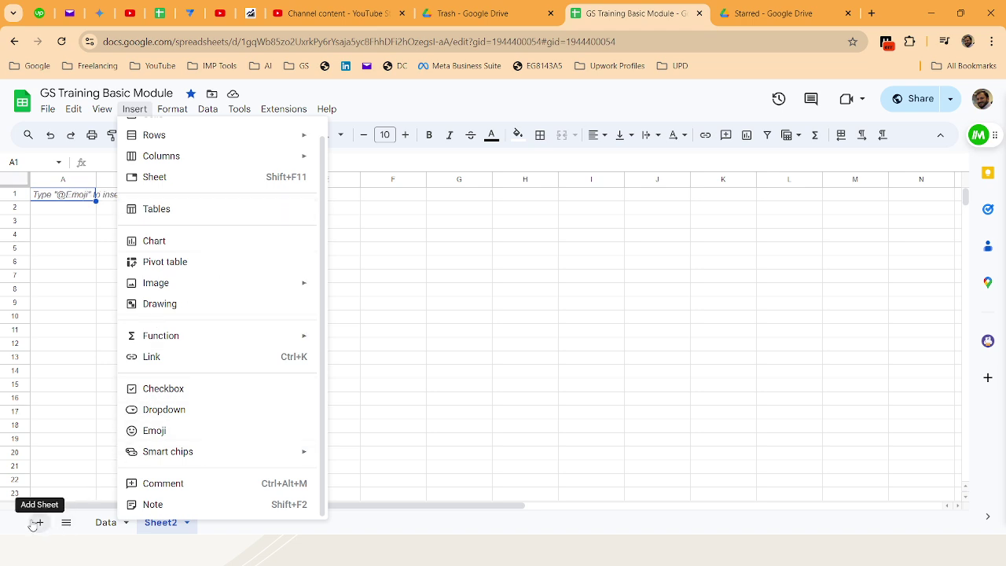
click(47, 362)
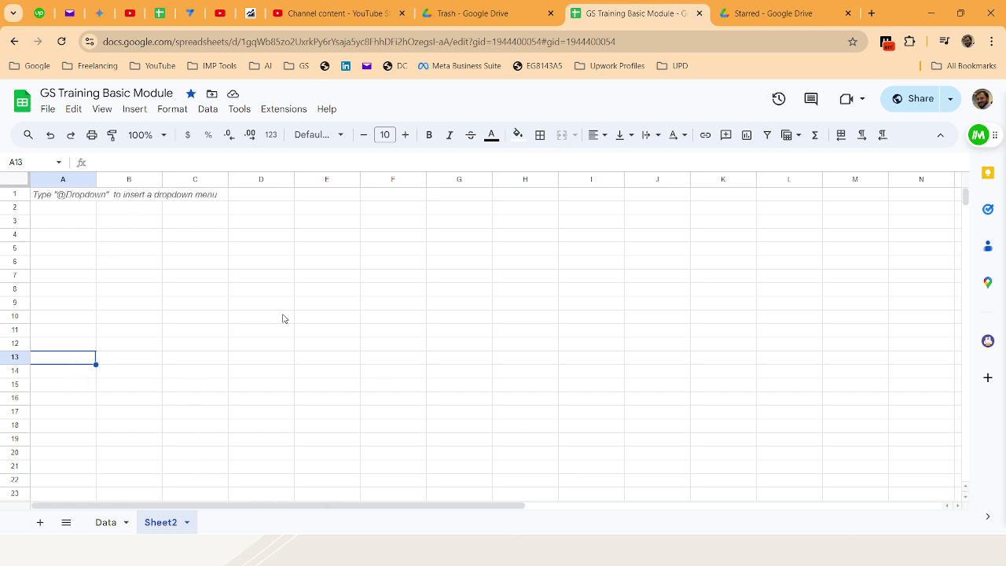
click(189, 315)
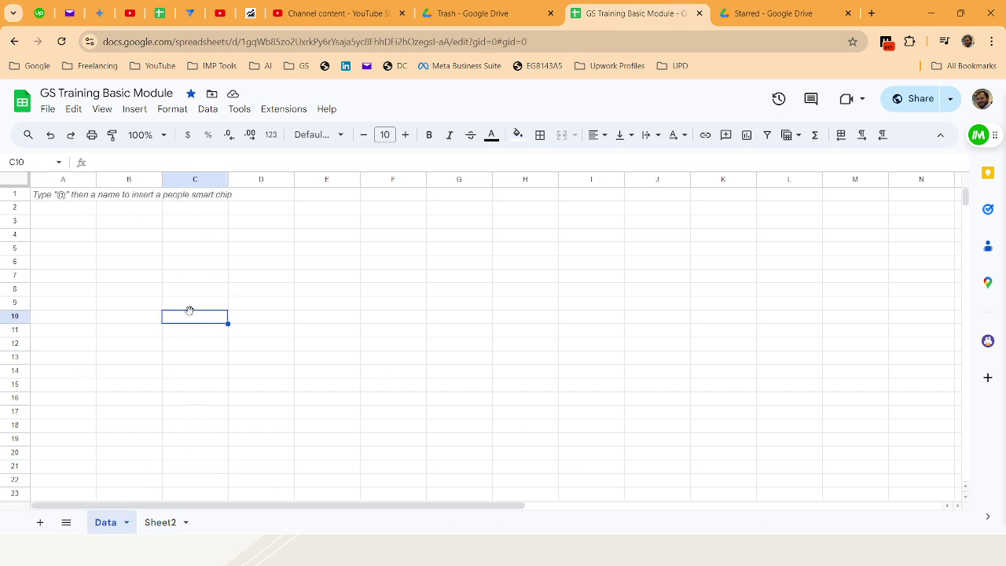
text(100)
key(Return)
text(200)
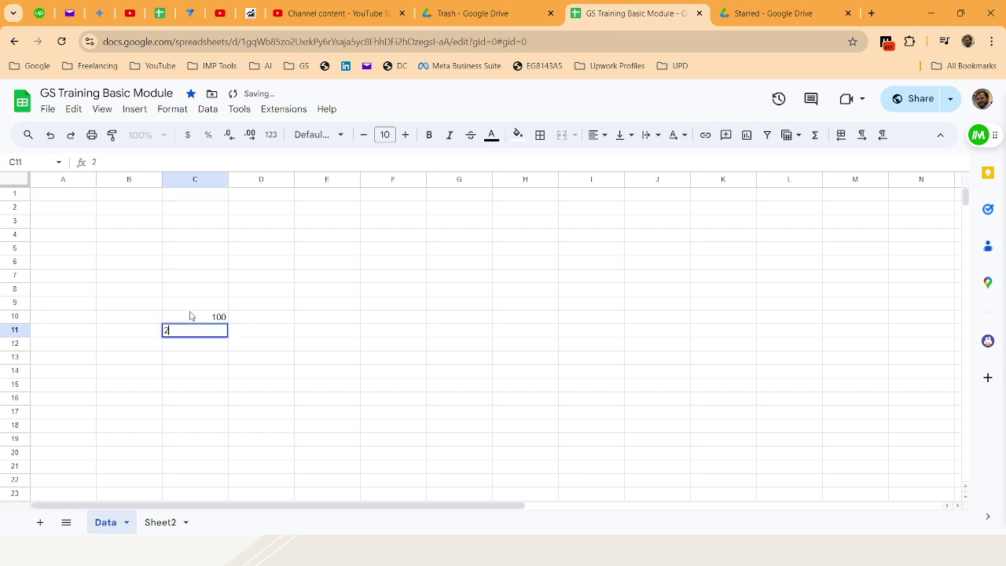
key(Return)
key(Up)
key(Up)
key(Up)
key(Down)
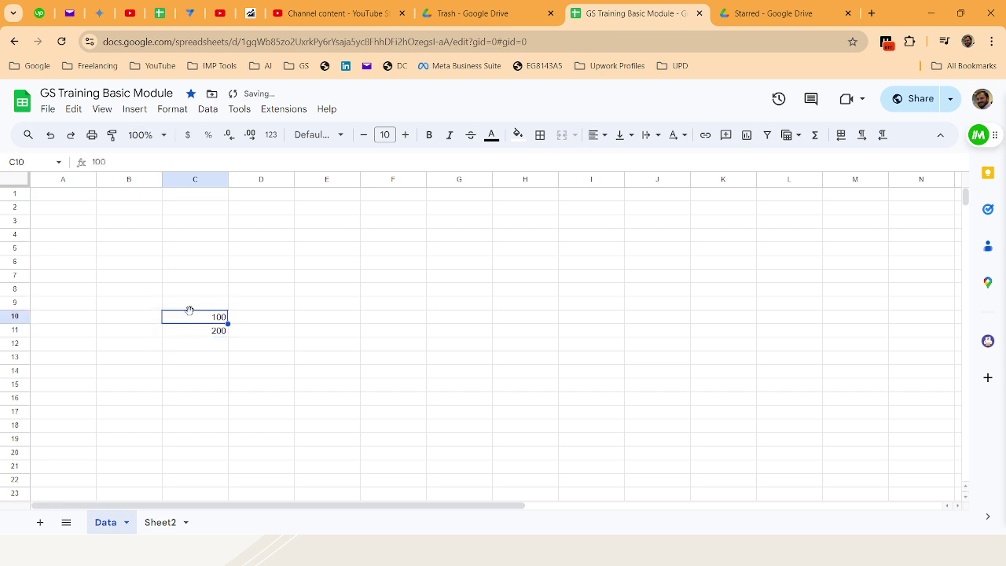
key(shift+Down)
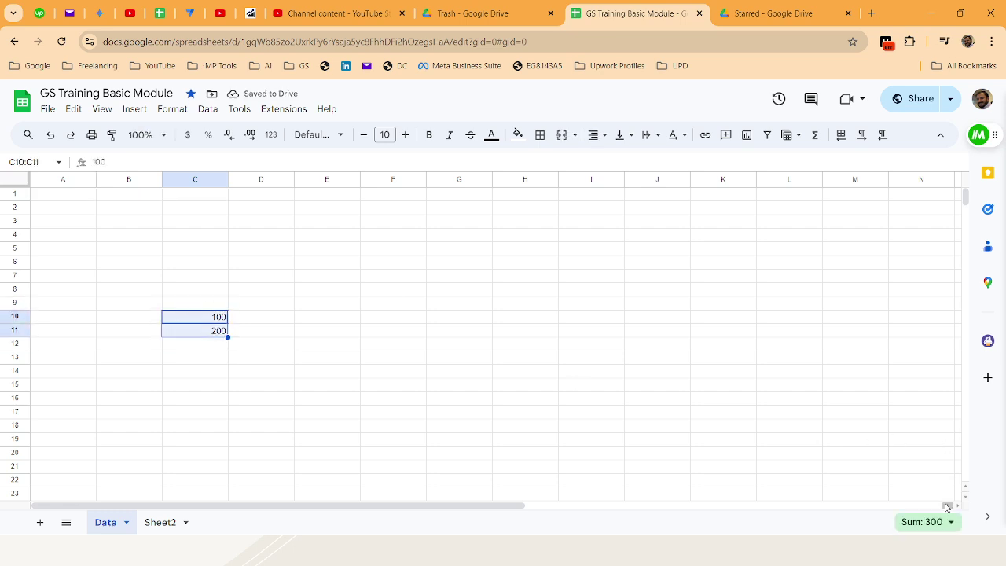
click(951, 524)
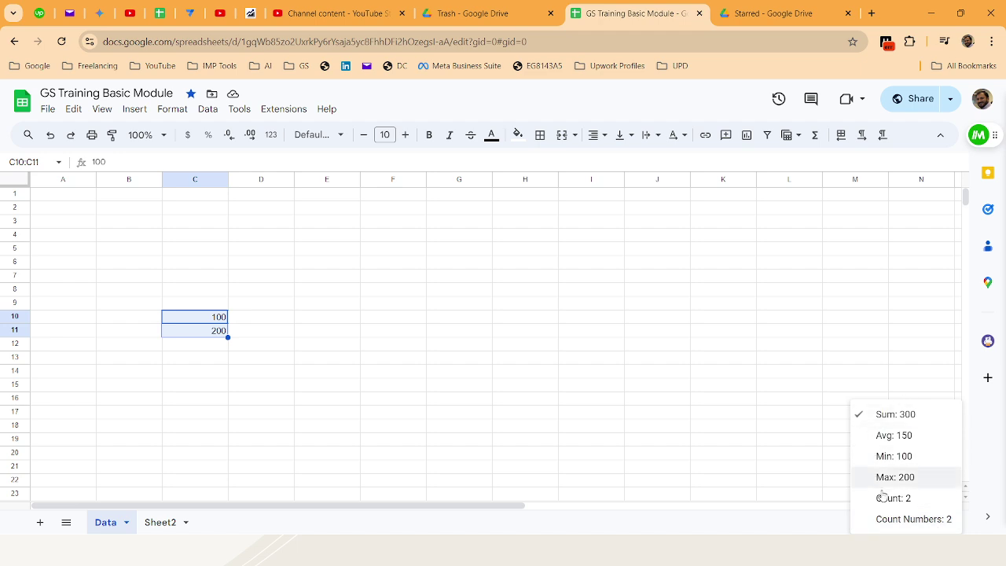
click(209, 265)
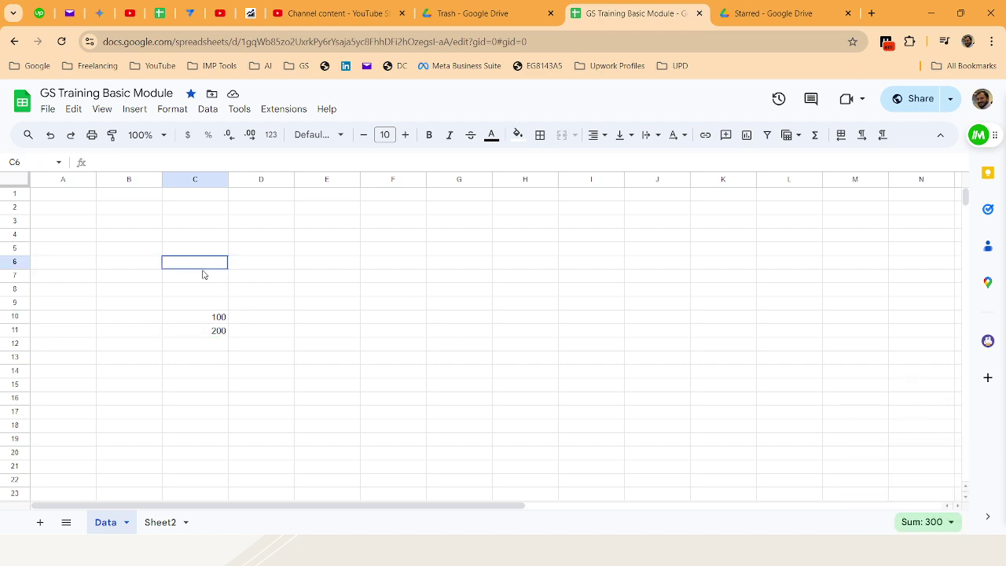
click(195, 177)
key(Delete)
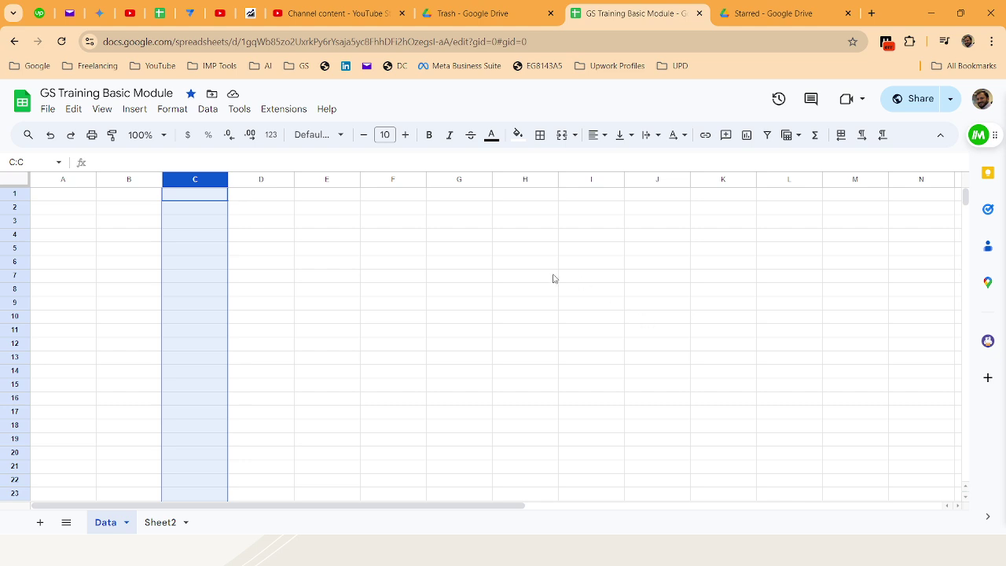
click(134, 249)
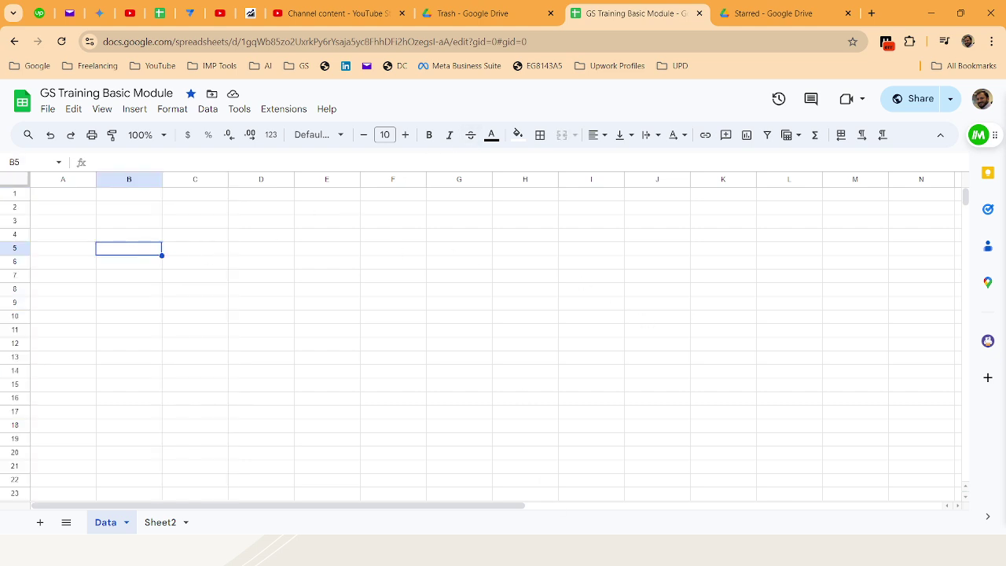
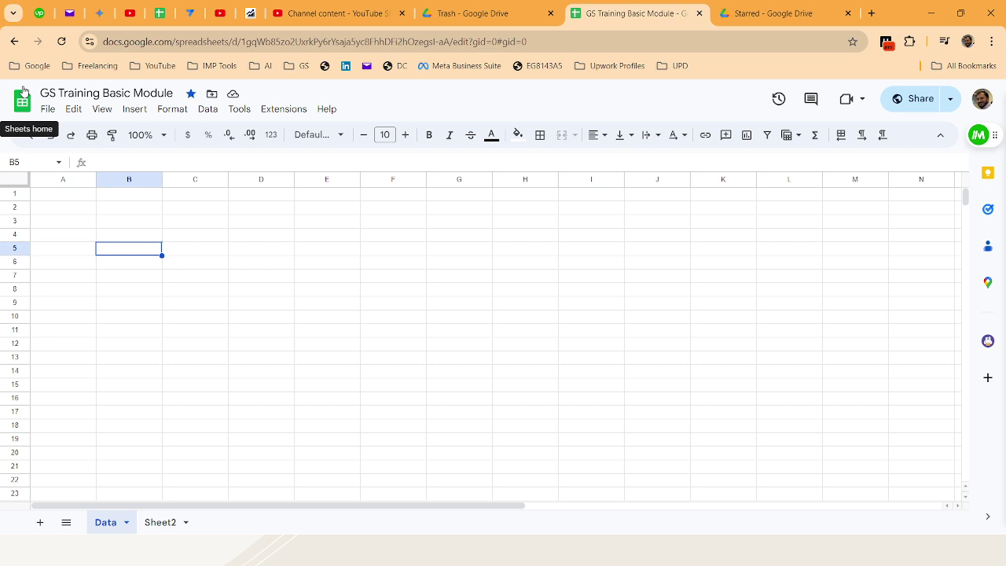
Enter the header 'ID' in A1 and the numbers 1 to 5 below it
click(79, 198)
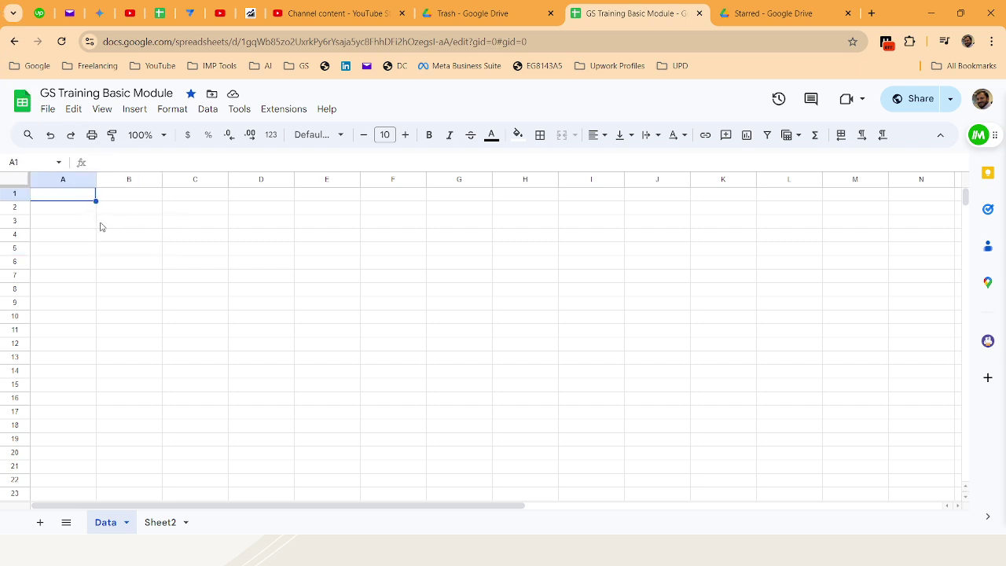
text(ID)
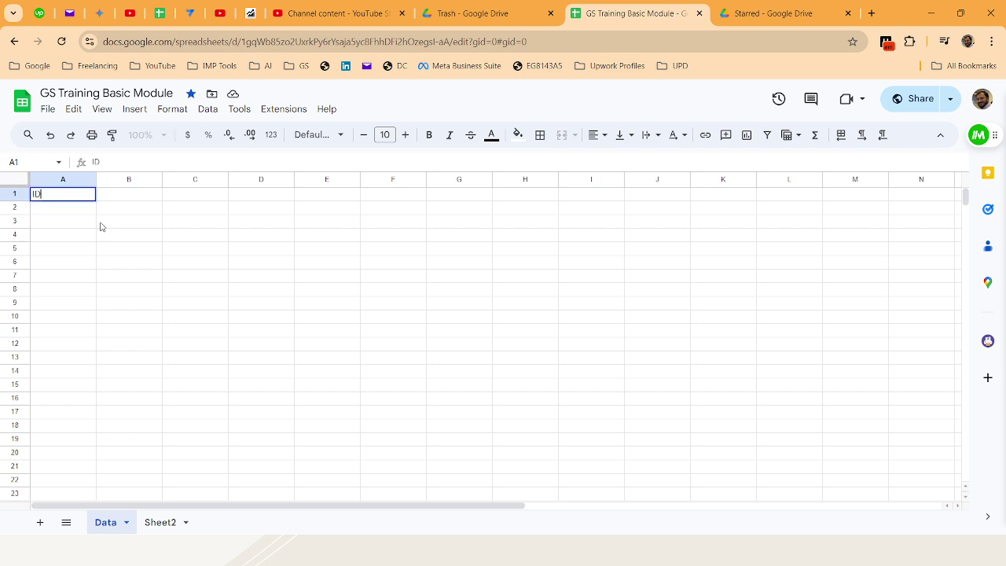
key(Tab)
key(Left)
key(Down)
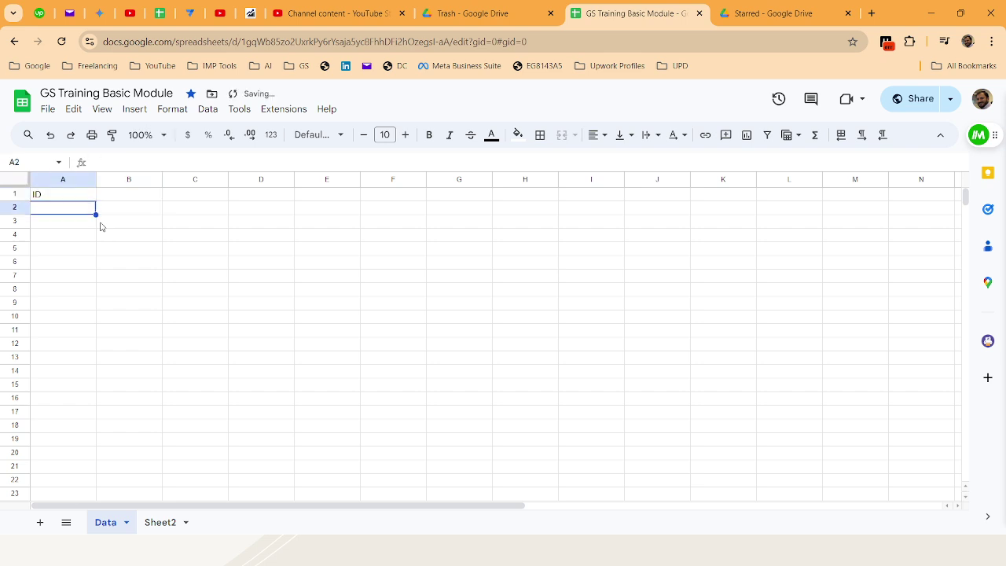
text(1)
key(Return)
text(2)
key(Return)
text(3)
key(Return)
text(4)
key(Return)
text(5)
key(Up)
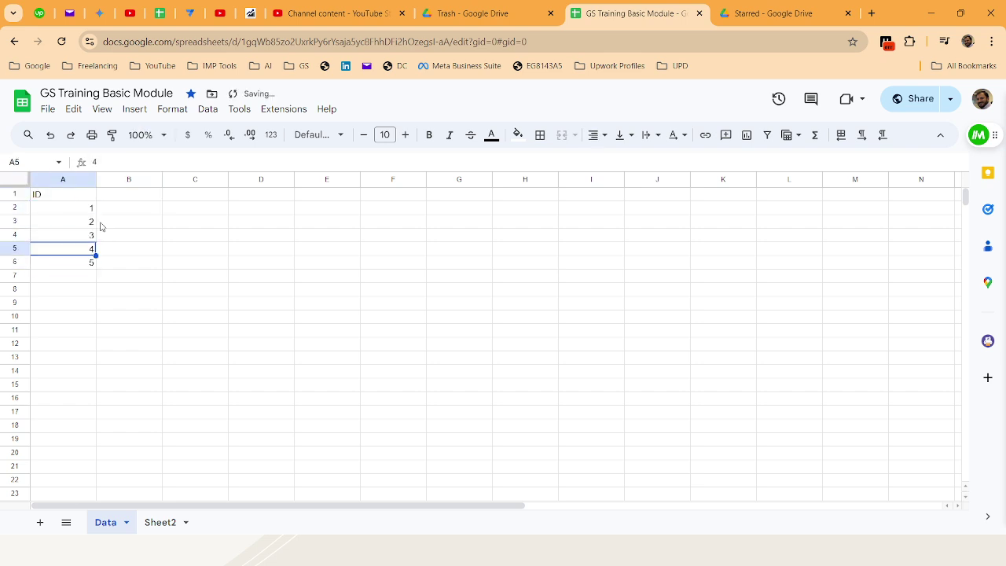
key(ctrl+Up)
Add the headers 'Full Name', 'Address', 'Cell Num' and 'email' across B1:E1
key(Right)
text(F)
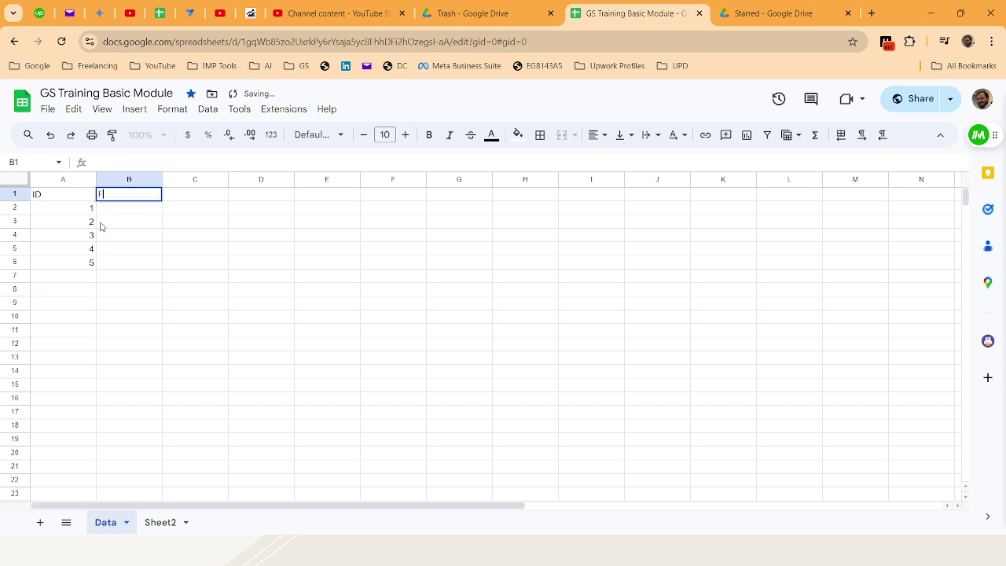
text(ull Name)
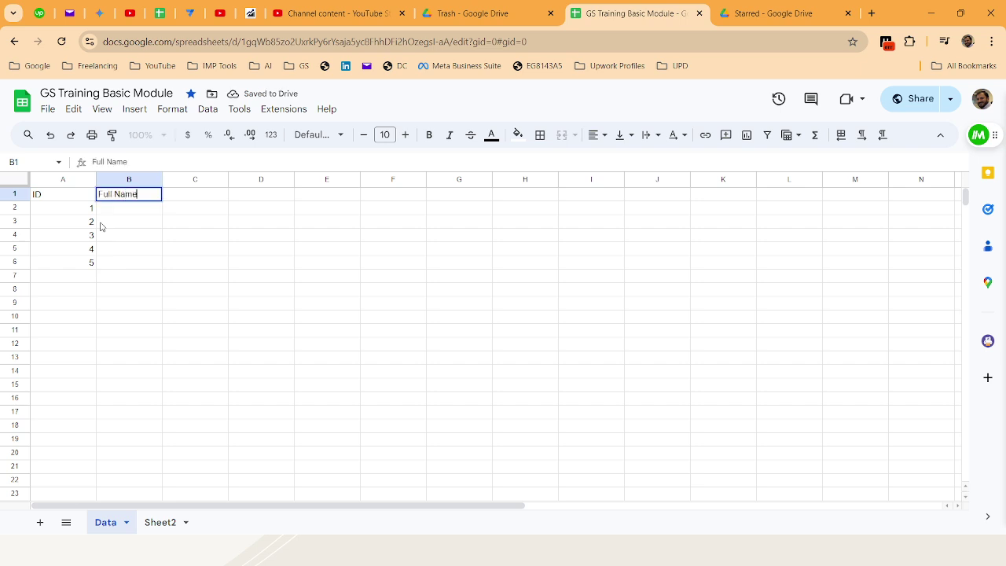
key(Tab)
text(Address)
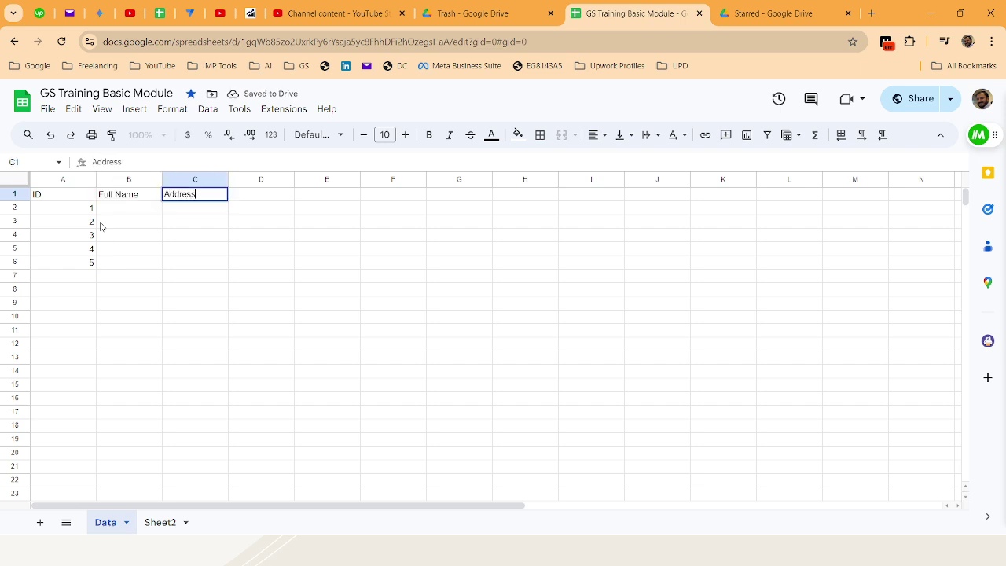
key(Tab)
text(Ce)
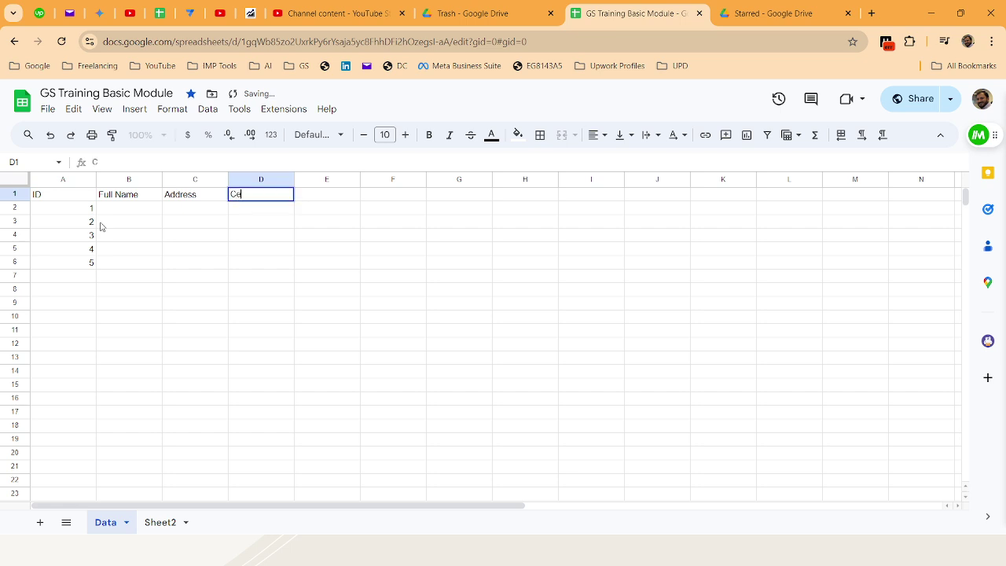
text(ll Number)
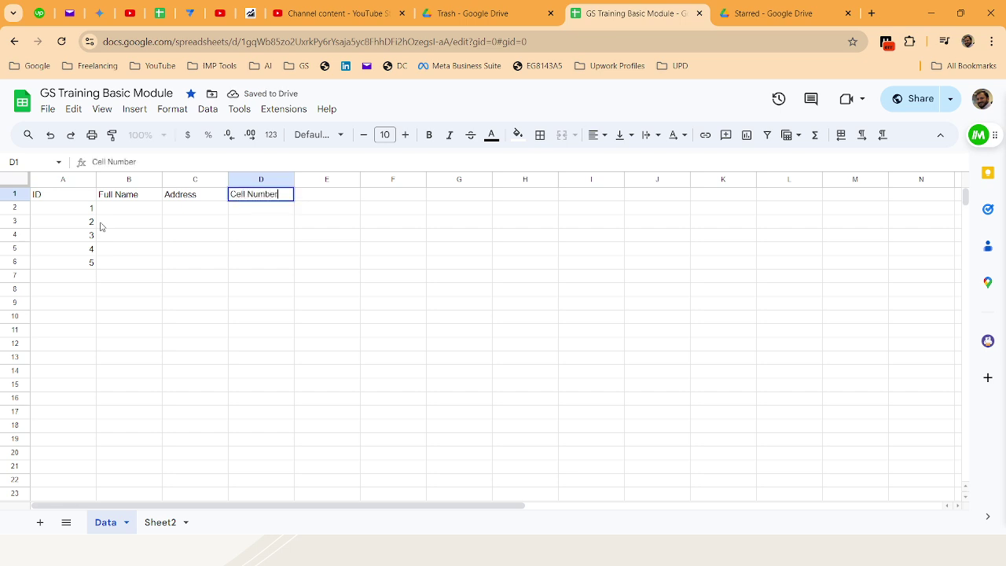
key(Tab)
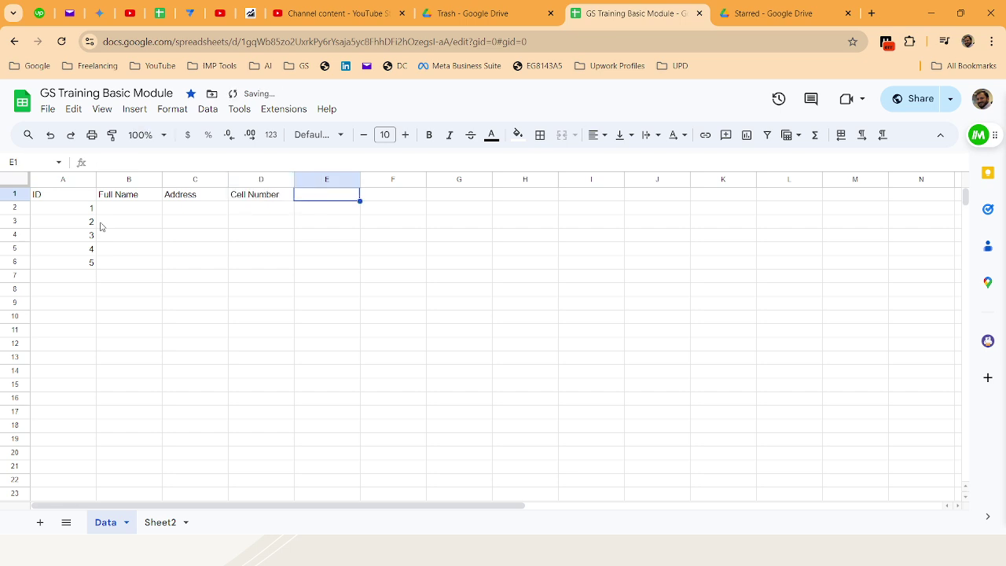
text(email)
key(Tab)
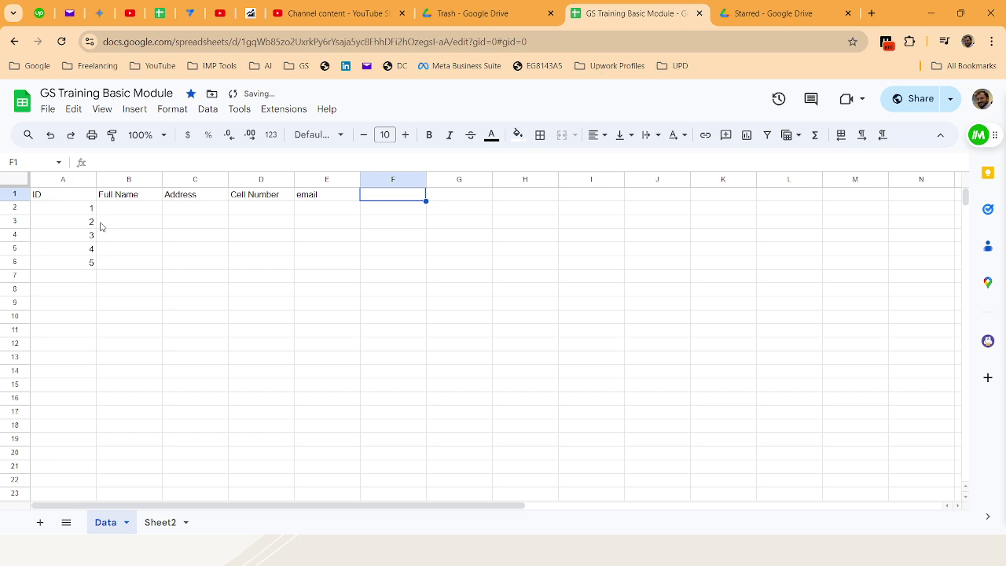
Capitalise the E1 header to 'Email' and add 'Education' in F1
key(Left)
key(Return)
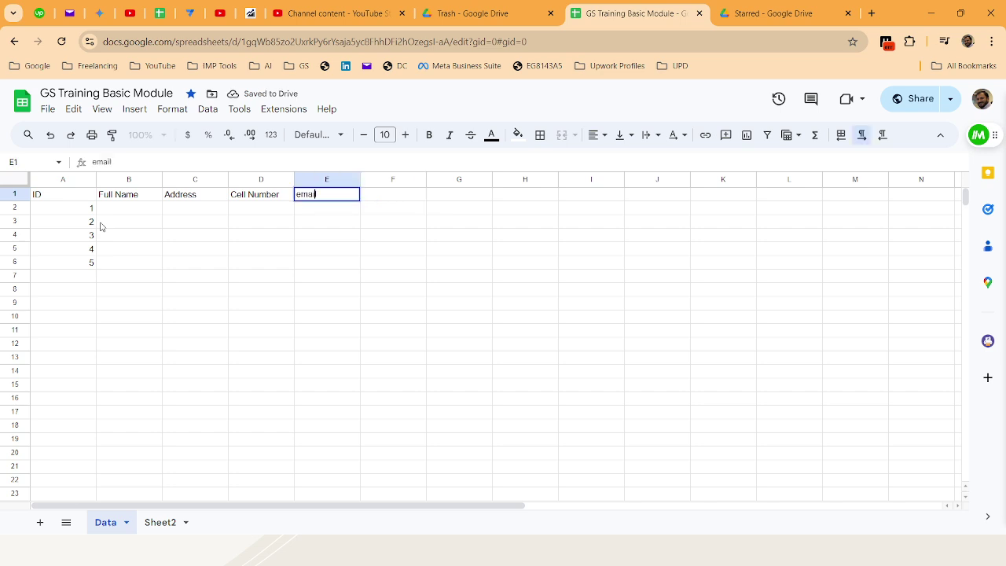
key(Left)
key(BackSpace)
text(E)
key(Tab)
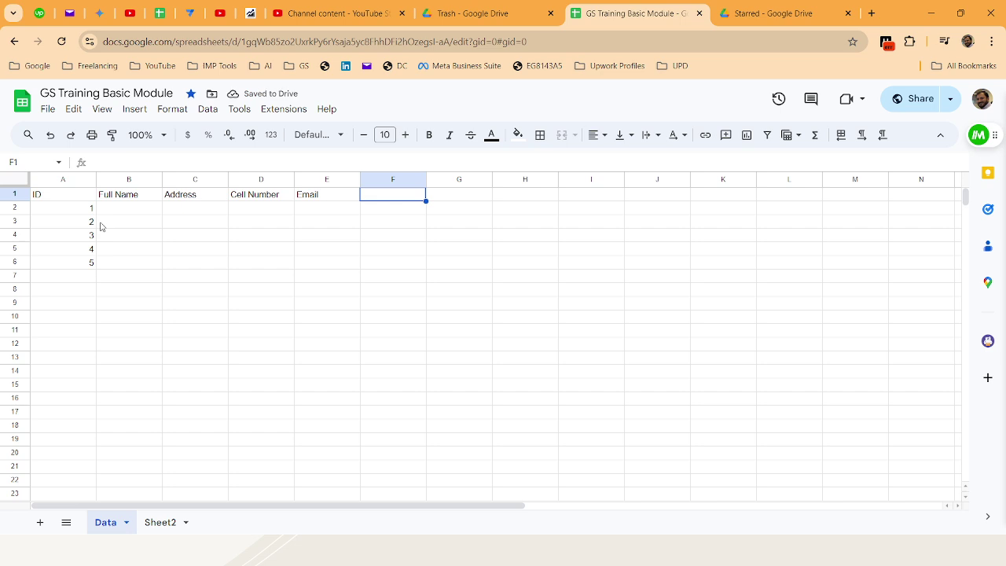
text(Educa)
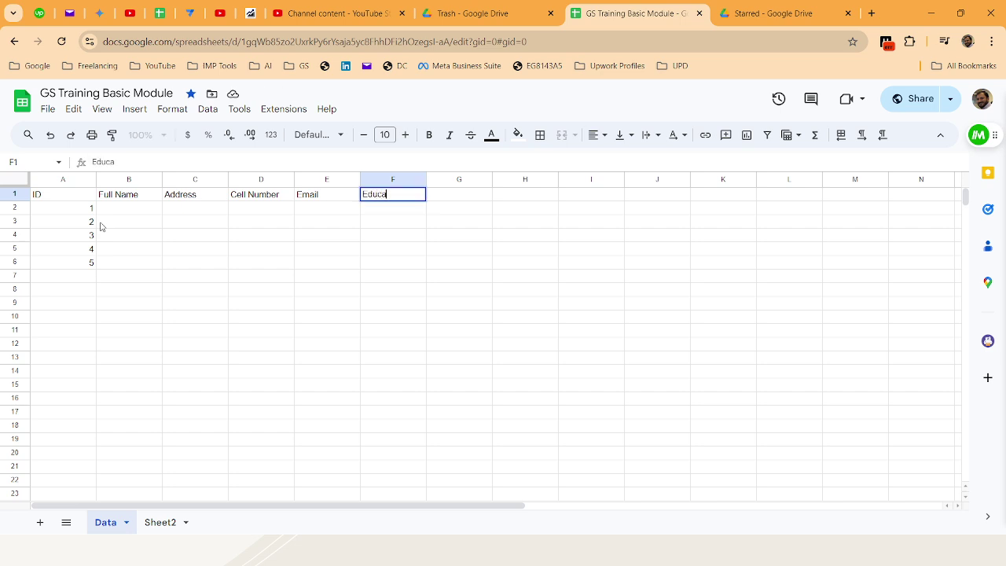
text(tion)
key(Return)
key(Left)
Enter the first contact's full name, address and cell number in B2:D2
key(Left)
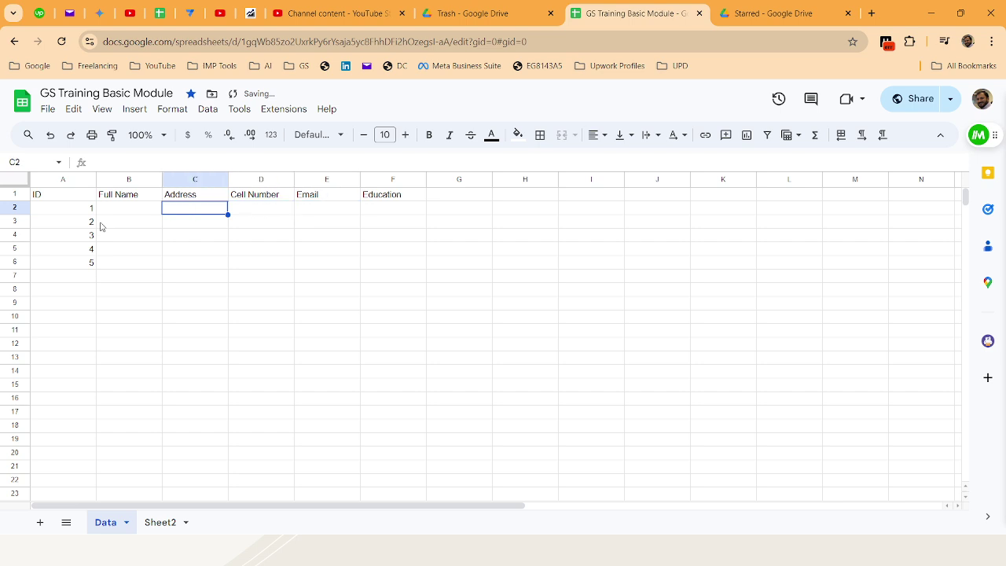
key(Left)
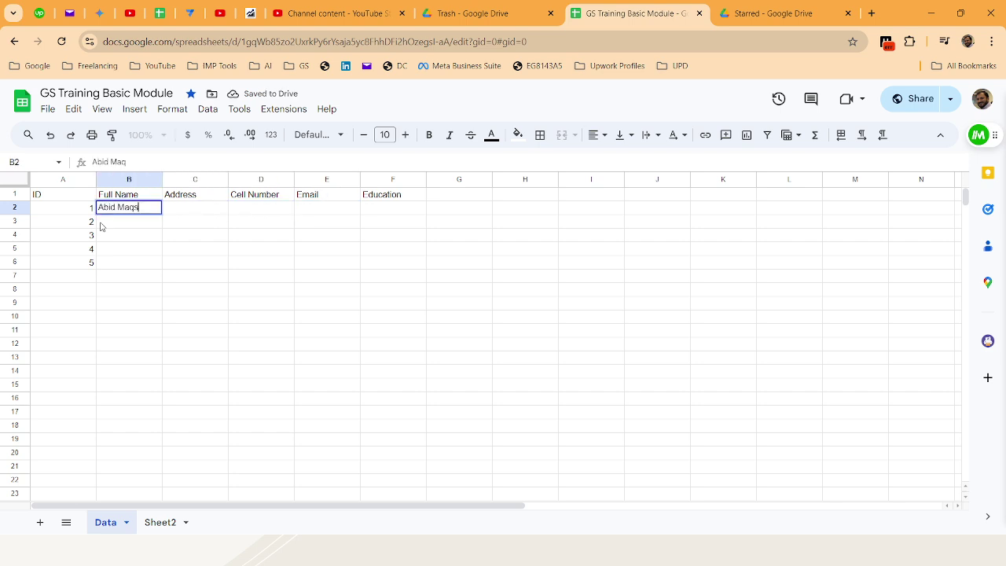
key(Tab)
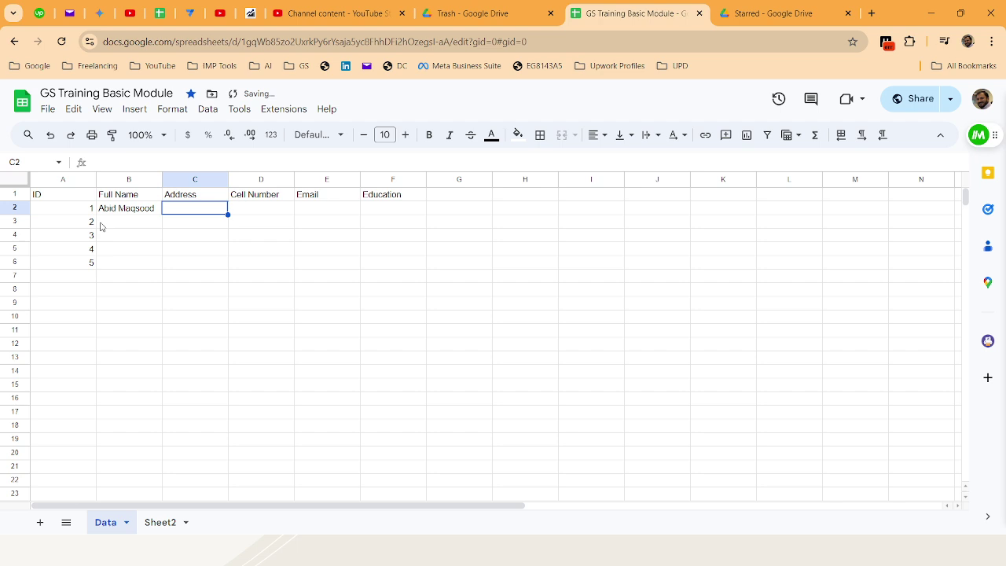
text(Lahore)
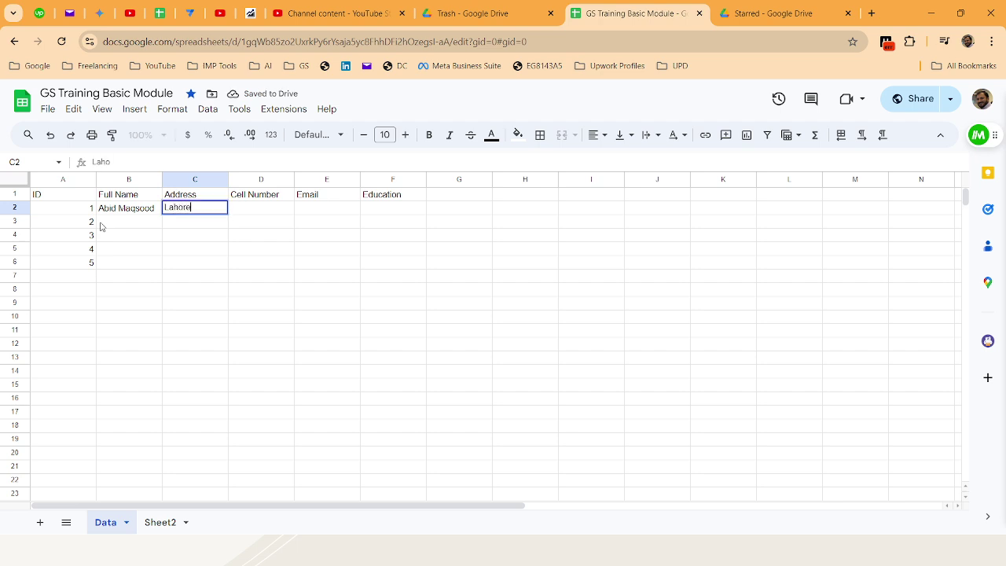
text( Pakistan)
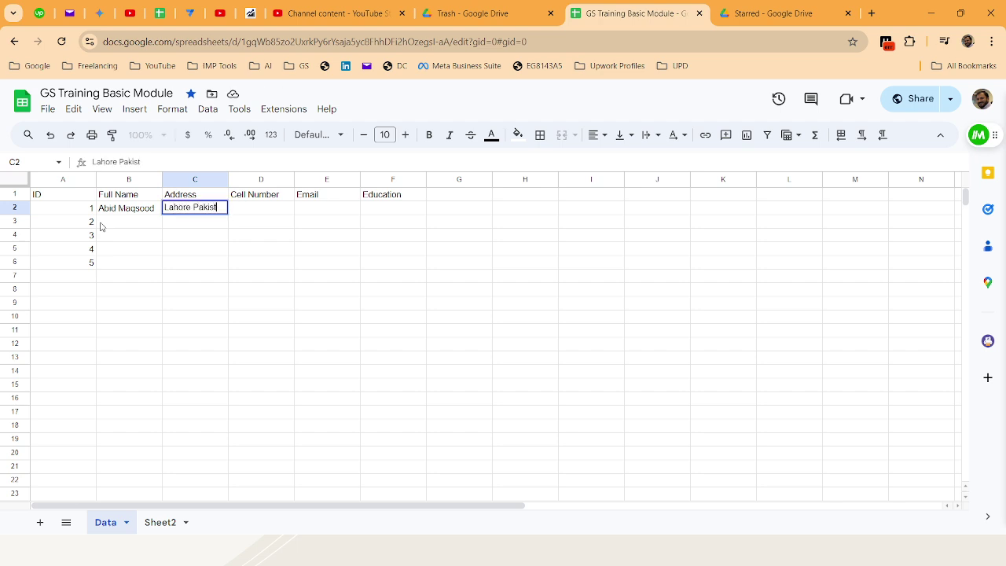
key(Tab)
text(0)
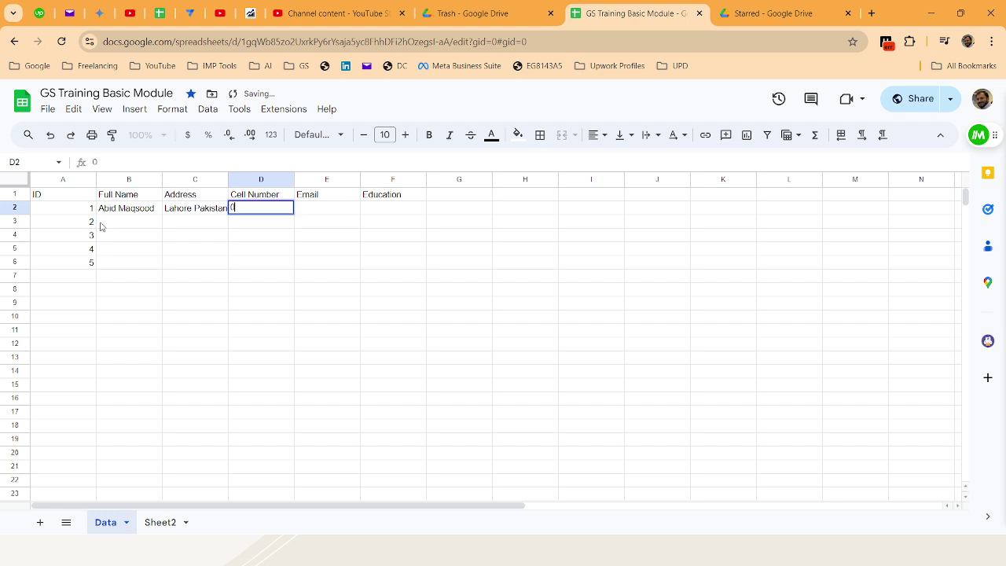
key(Escape)
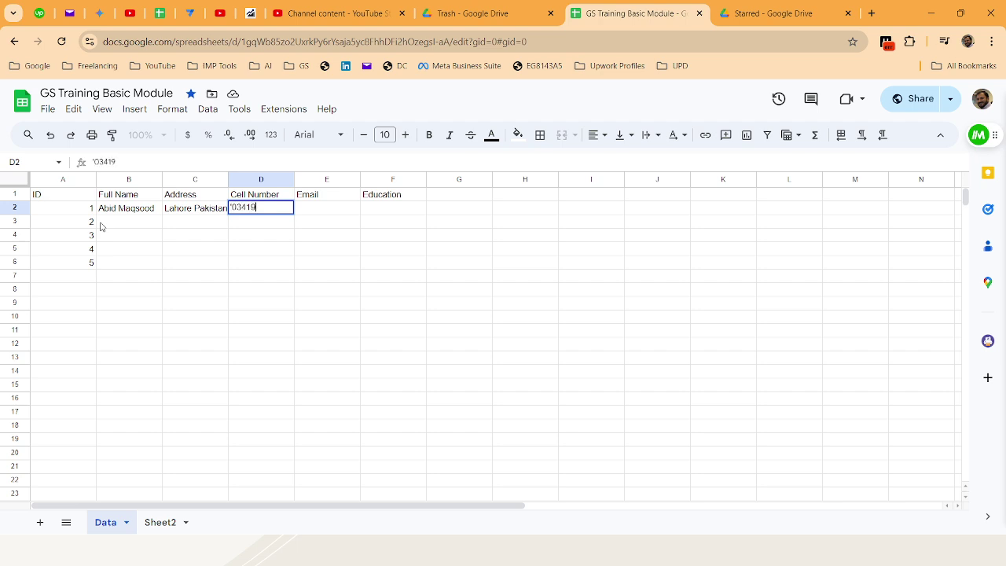
text(3442)
key(Tab)
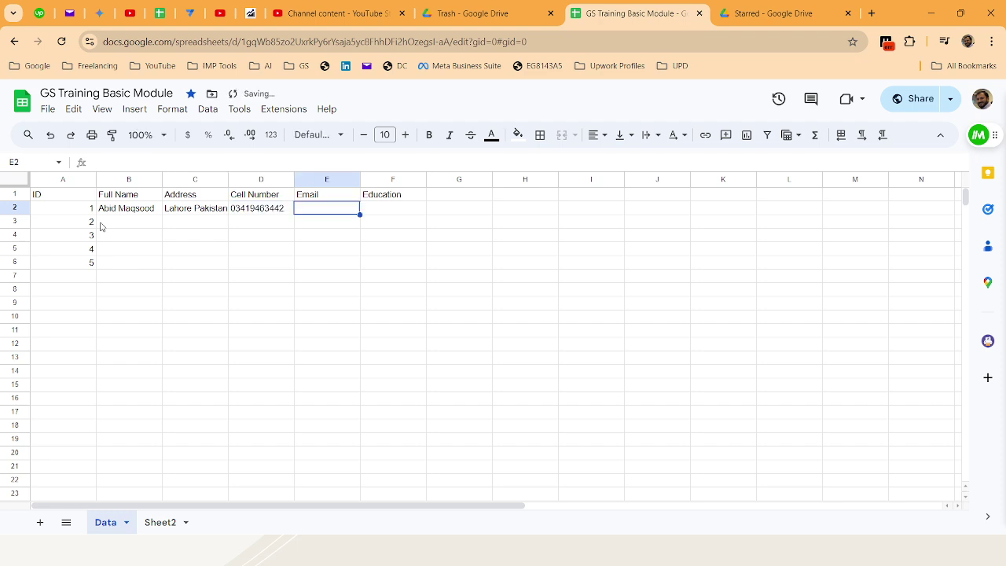
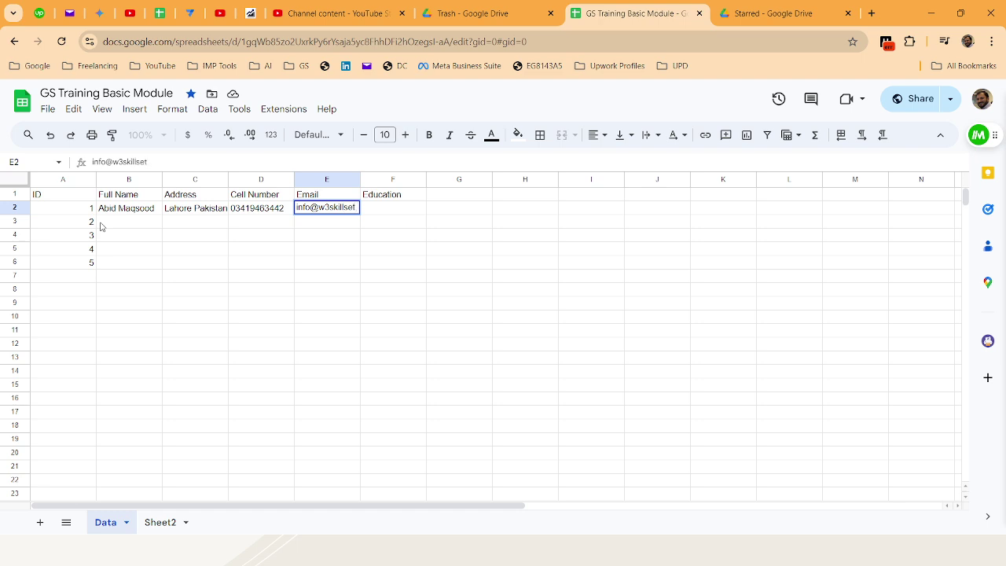
Add the contact's e-mail address and 'MBA Executive' as the Education entry
key(Tab)
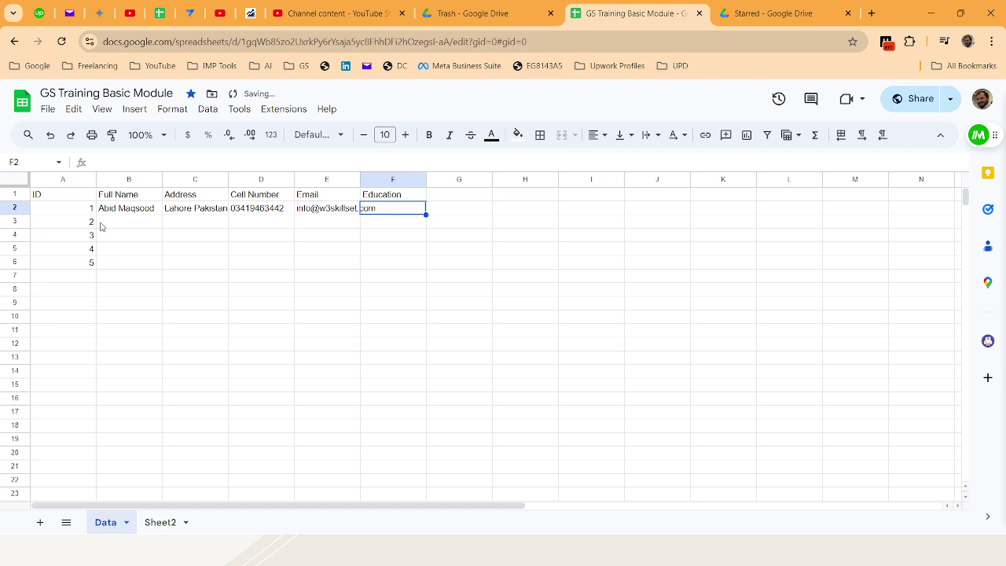
text(MBA E)
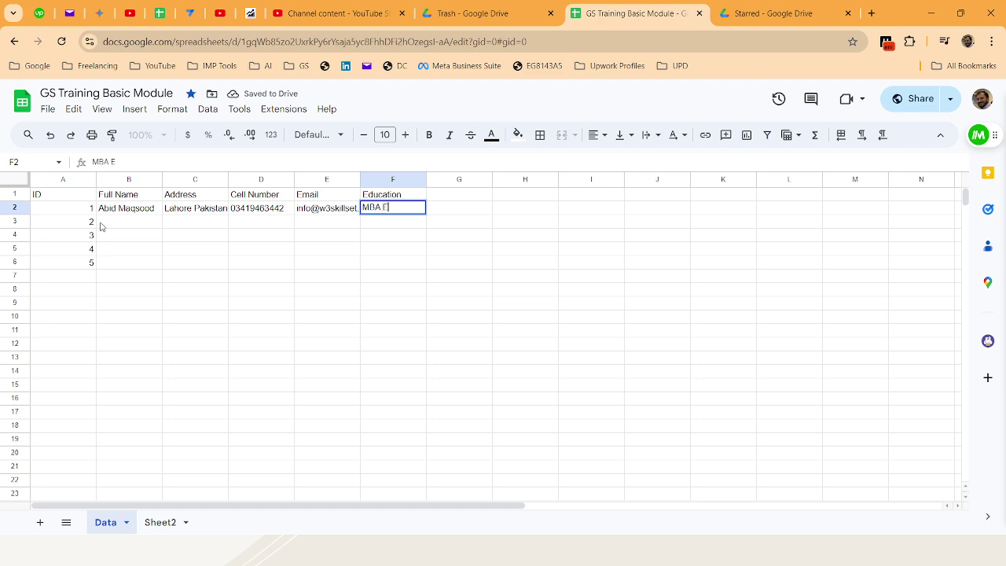
text(xecutive)
click(100, 226)
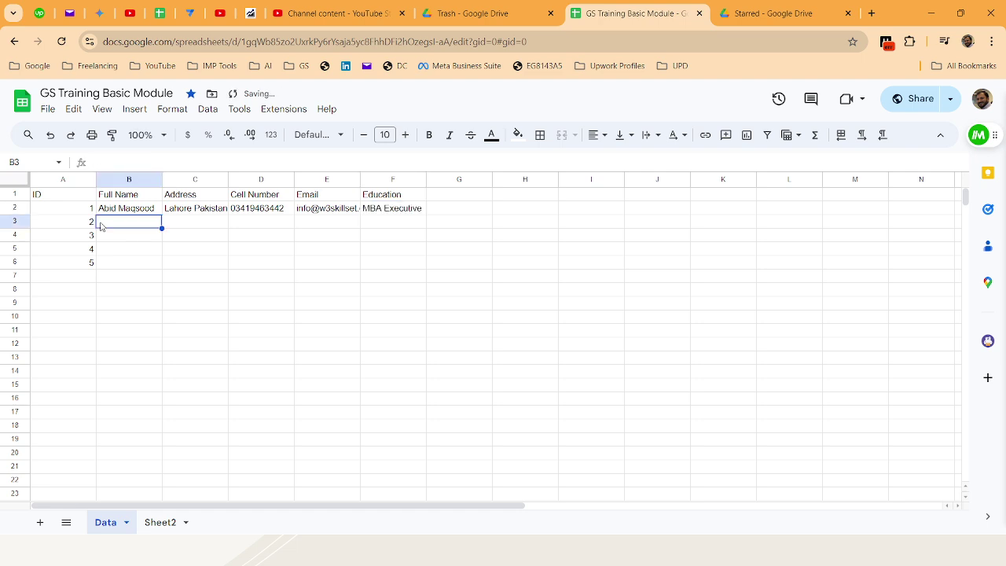
click(11, 180)
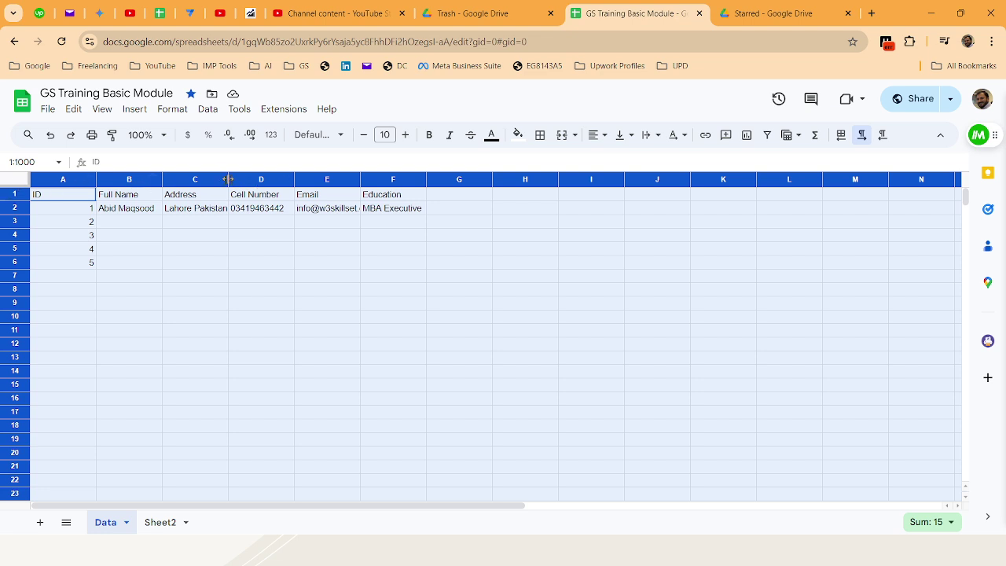
Auto-fit all column widths, then make the A1:F1 headers bold and centred
double_click(292, 178)
click(164, 246)
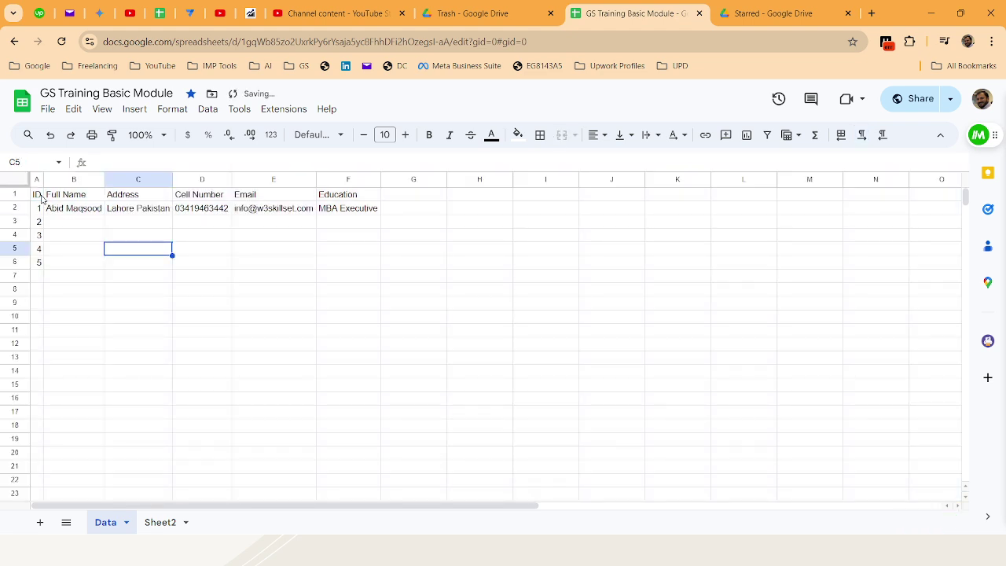
drag(41, 198, 343, 201)
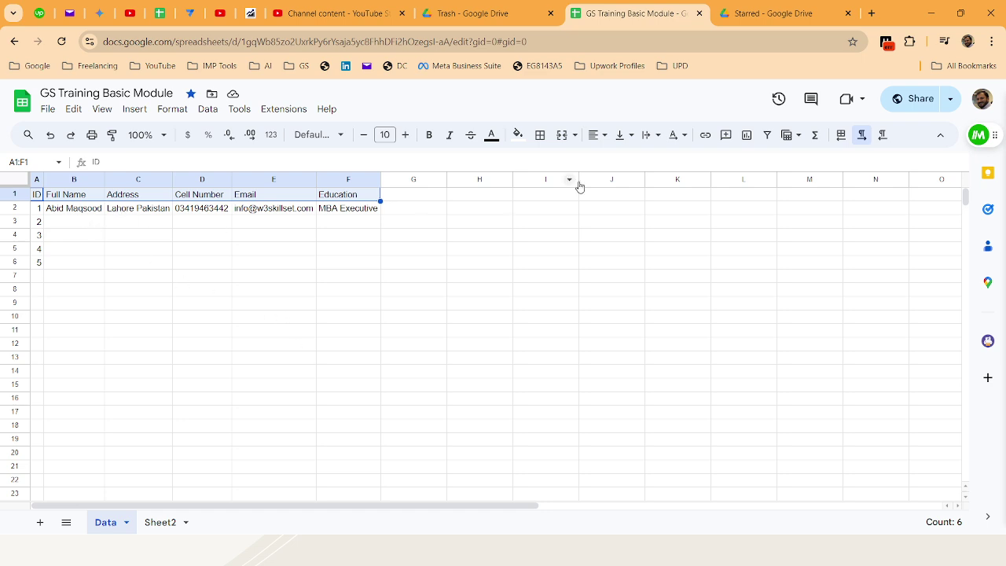
click(597, 135)
click(613, 162)
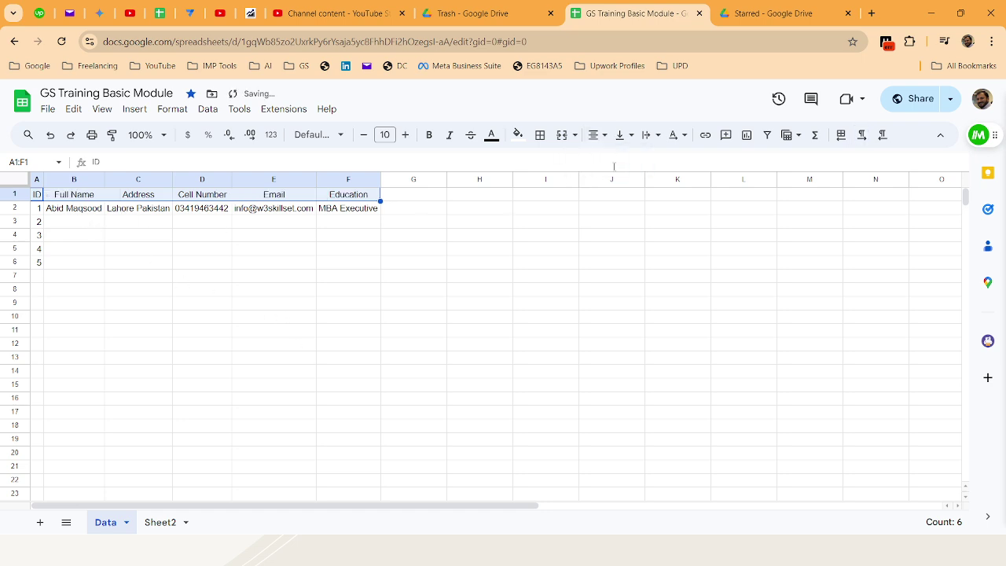
click(429, 134)
click(73, 223)
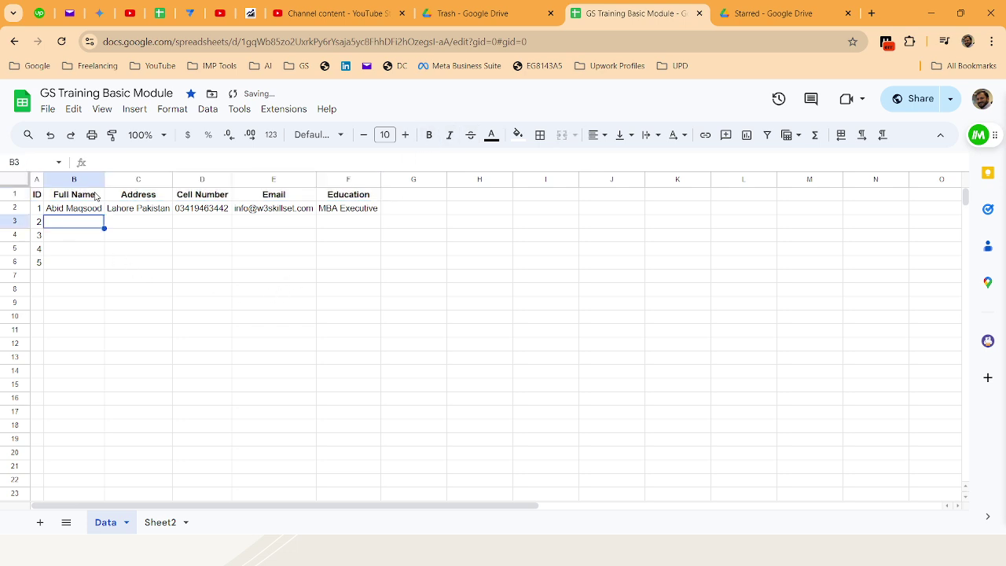
click(37, 194)
Freeze the first row and scroll to confirm the headers stay put
click(110, 114)
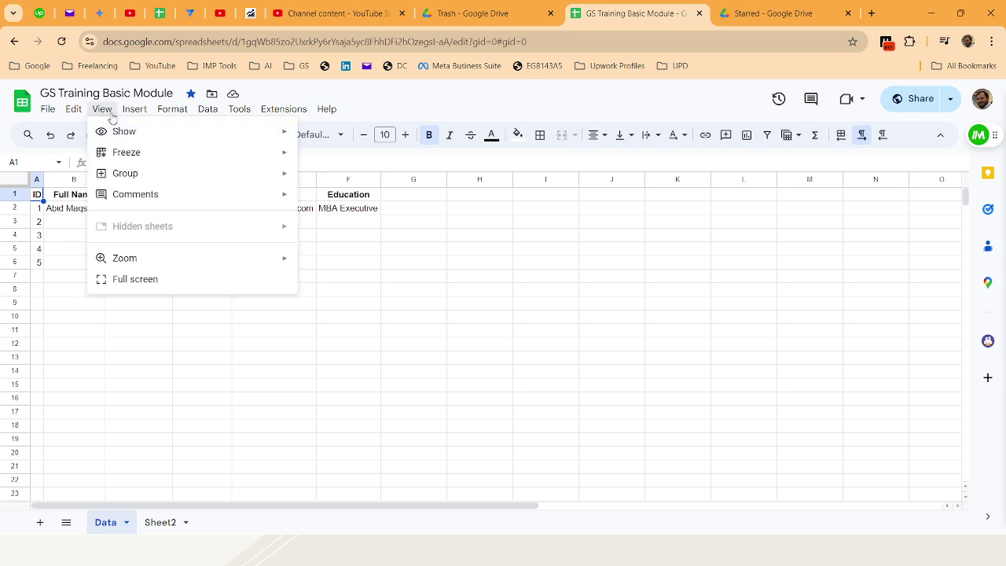
mouse_move(141, 161)
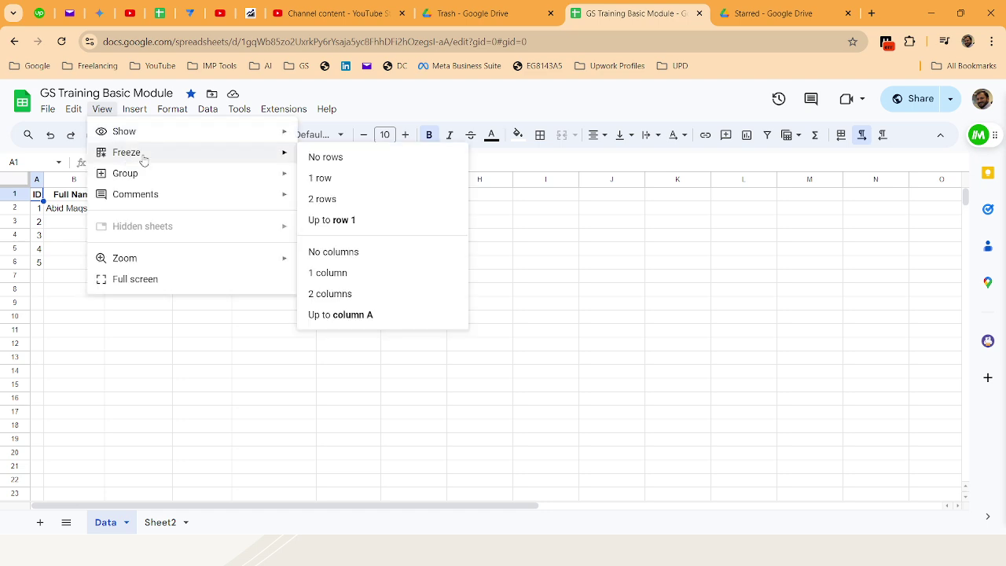
click(363, 182)
click(246, 265)
scroll(189, 238, down, 3)
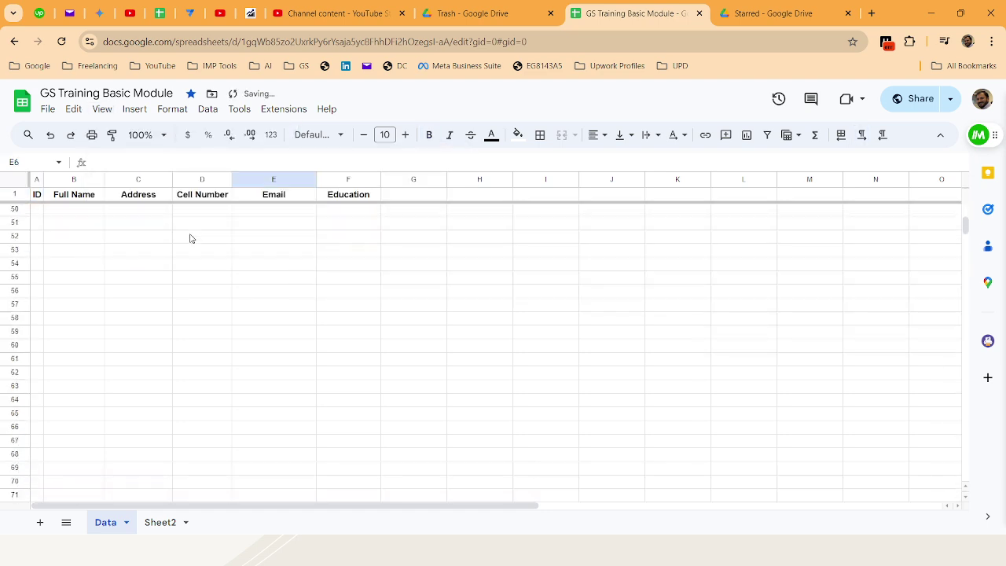
scroll(191, 237, up, 3)
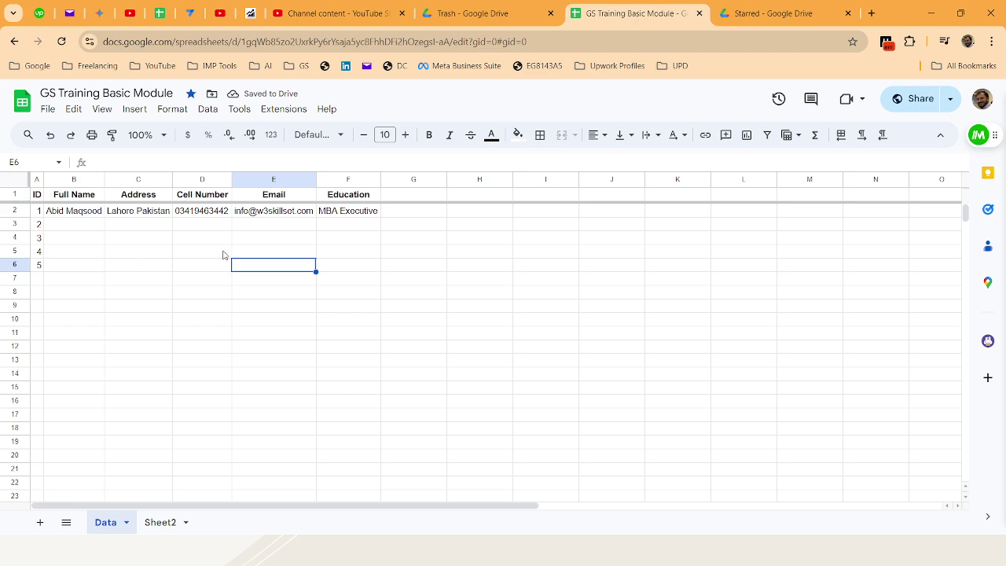
scroll(223, 255, down, 8)
scroll(223, 255, up, 8)
scroll(223, 254, down, 4)
scroll(223, 255, up, 4)
scroll(223, 255, down, 14)
scroll(223, 255, up, 14)
Freeze column A (ID) as well and scroll to check it
click(115, 116)
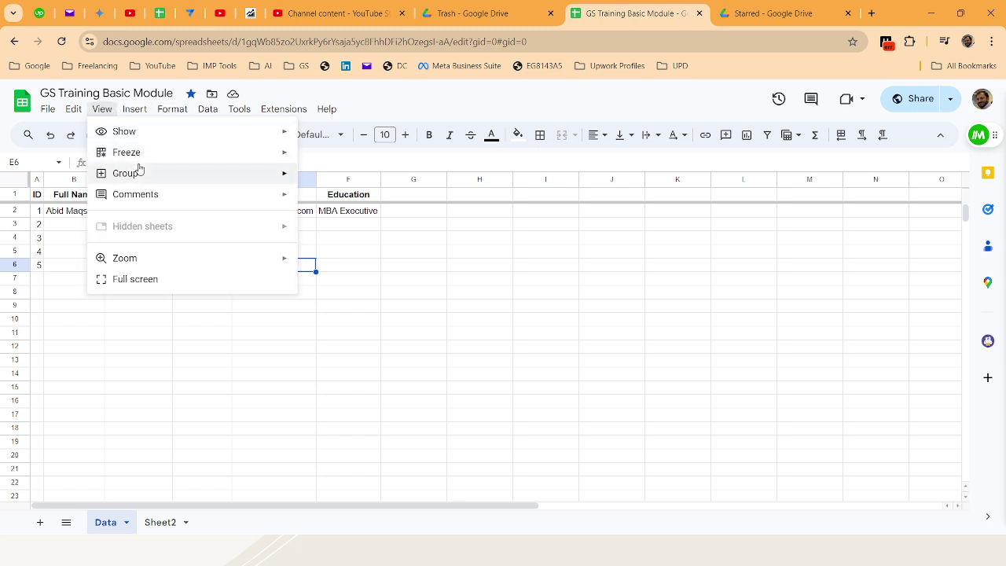
mouse_move(143, 153)
click(345, 272)
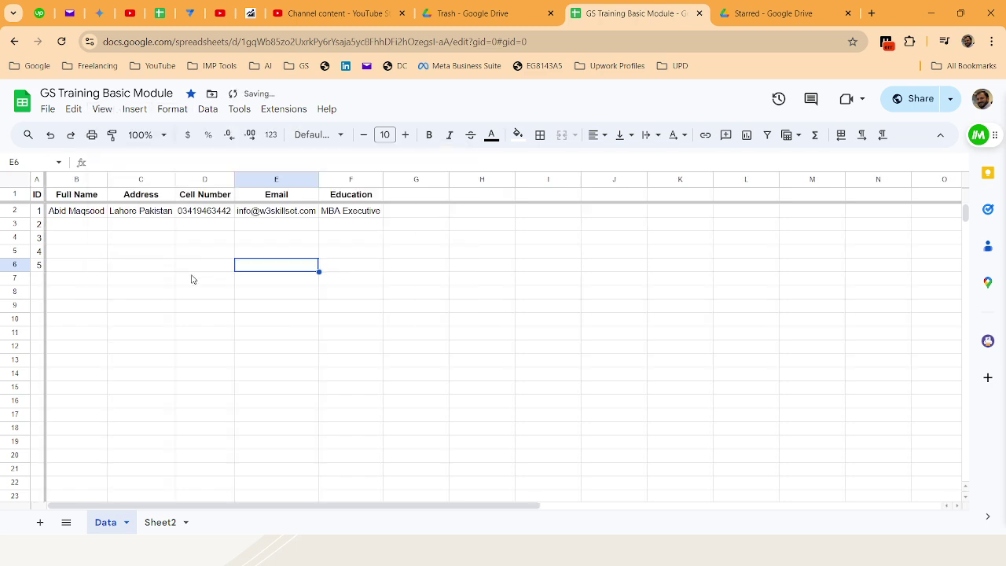
click(165, 278)
scroll(88, 229, down, 2)
scroll(90, 232, up, 2)
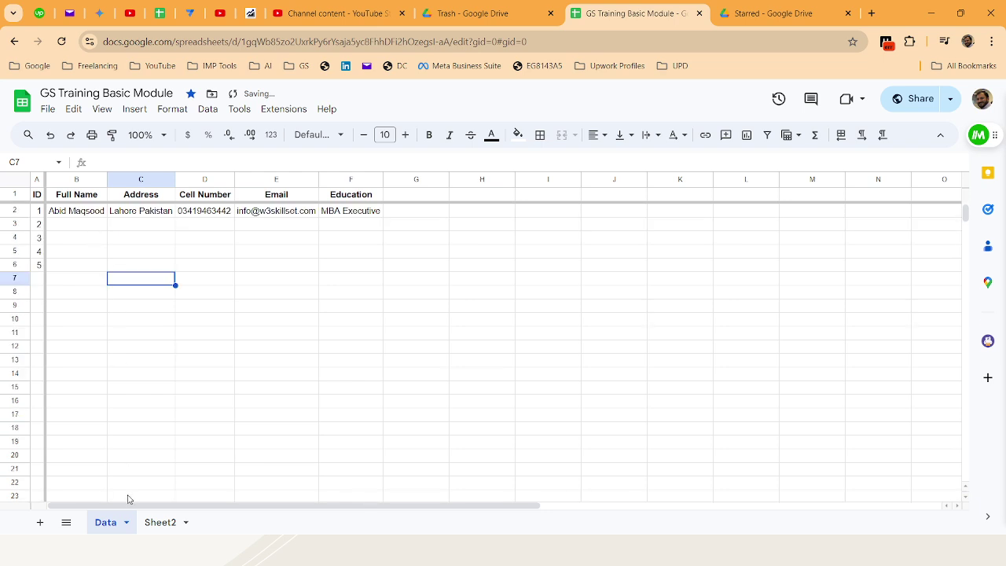
drag(128, 504, 90, 478)
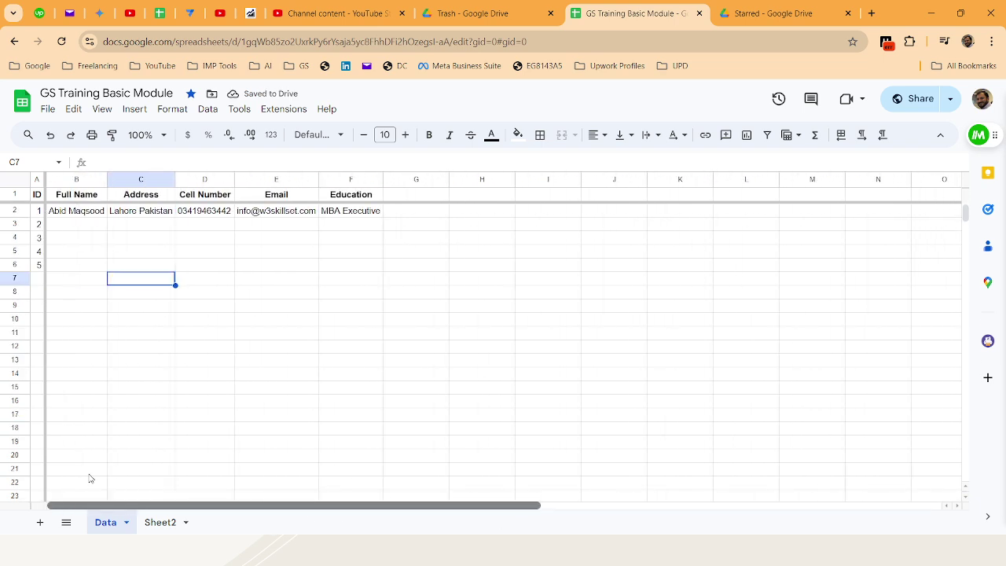
scroll(58, 270, down, 3)
scroll(58, 269, up, 3)
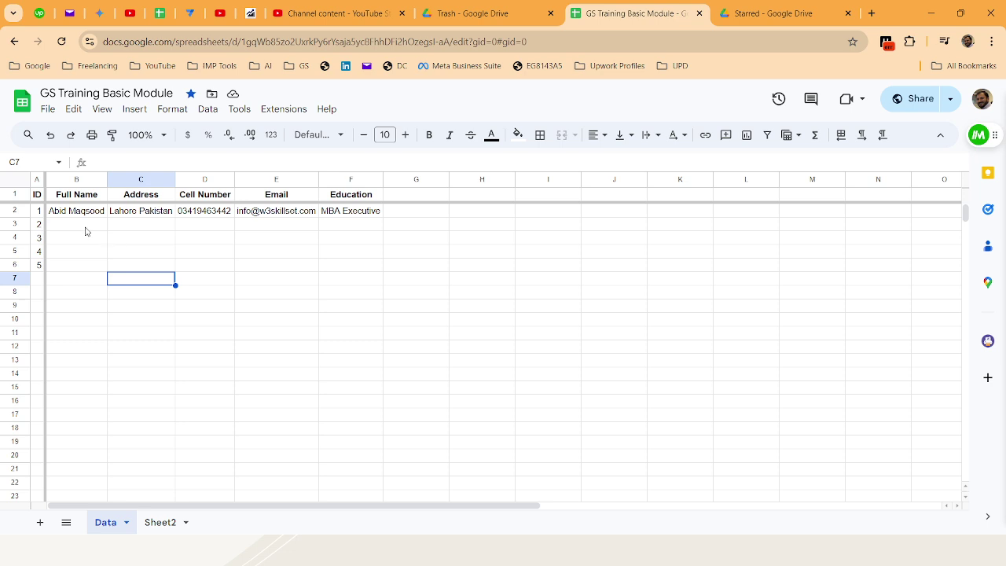
Select IDs 1–4 and drag the fill handle to extend the sequence down column A
click(17, 194)
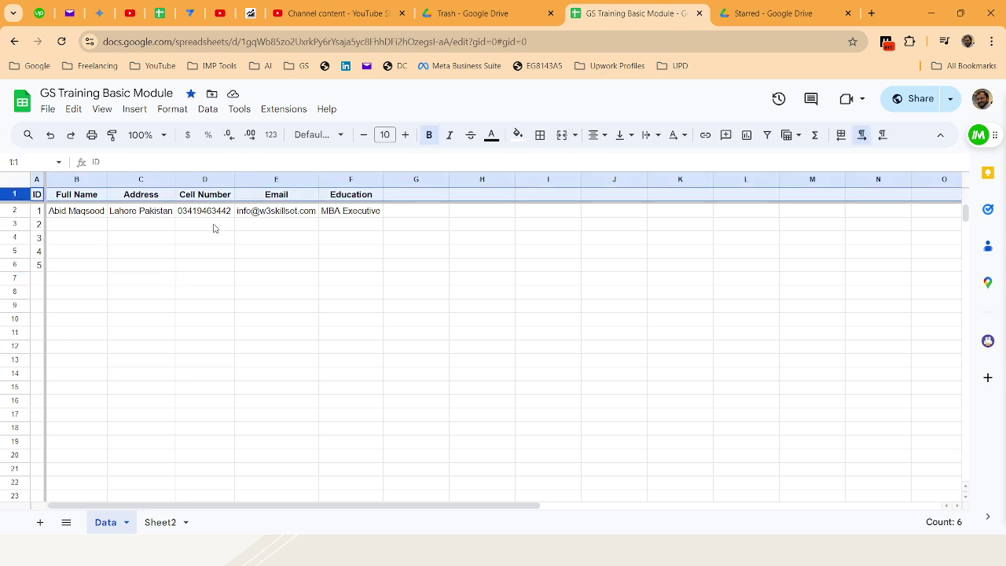
click(37, 179)
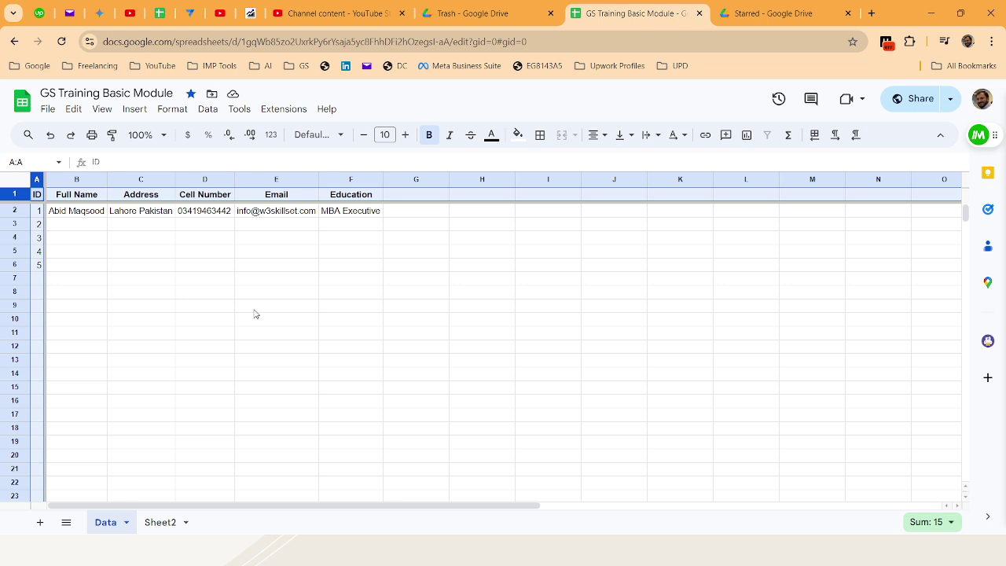
click(157, 265)
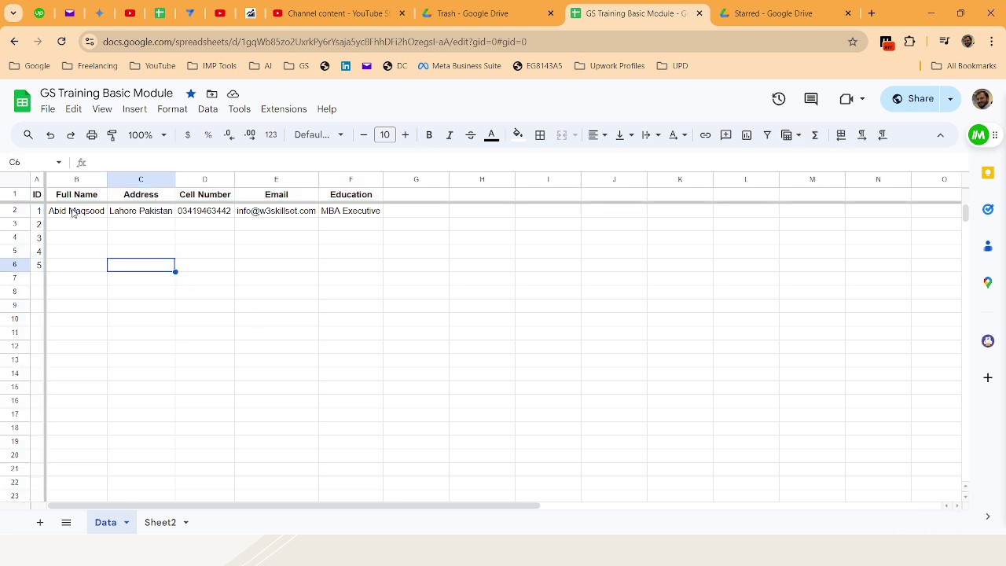
click(72, 227)
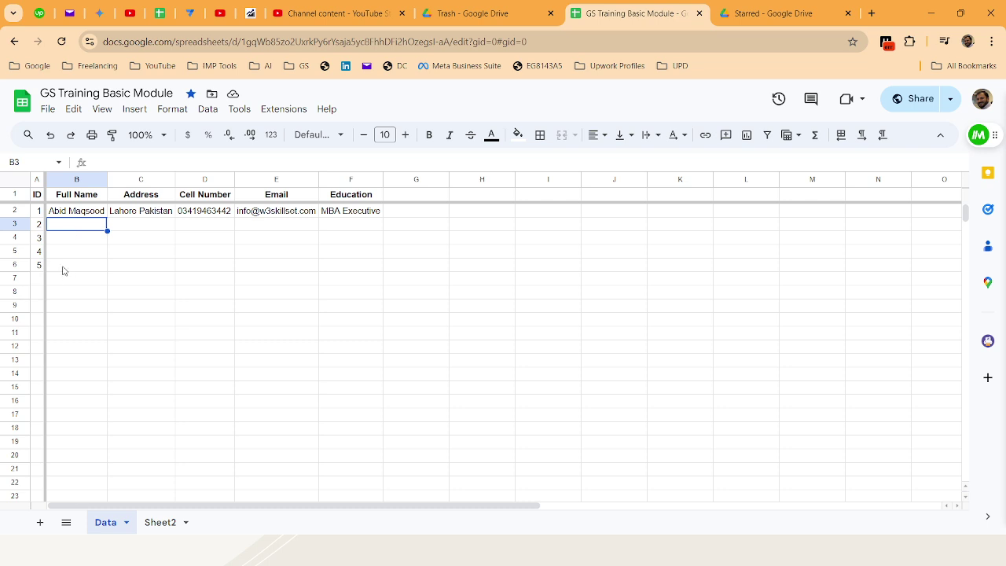
drag(39, 210, 44, 328)
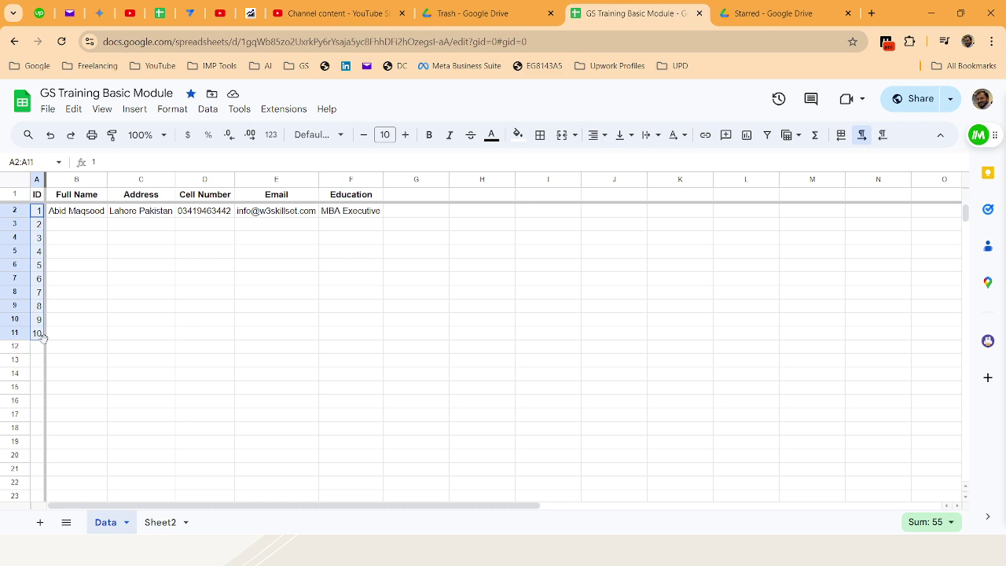
drag(42, 337, 42, 477)
Delete the extra IDs 11–21 so numbering ends at 10, and narrow column A
drag(45, 180, 100, 195)
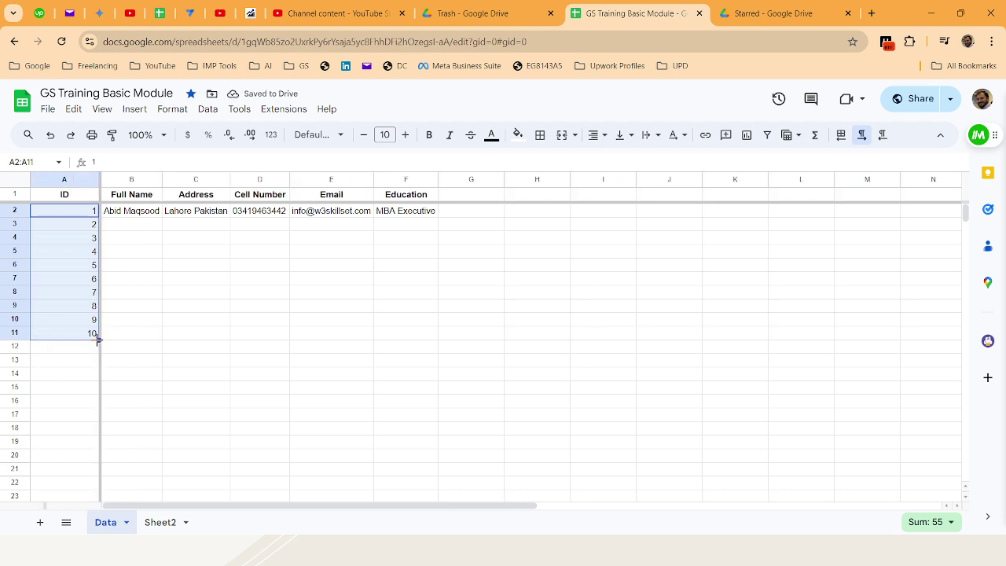
drag(99, 340, 91, 482)
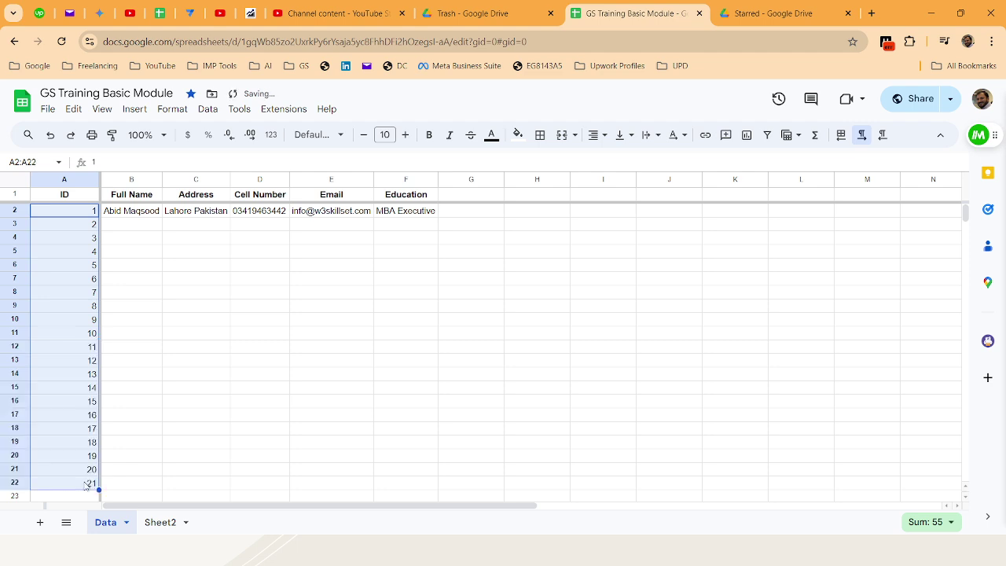
click(76, 351)
shift+click(68, 485)
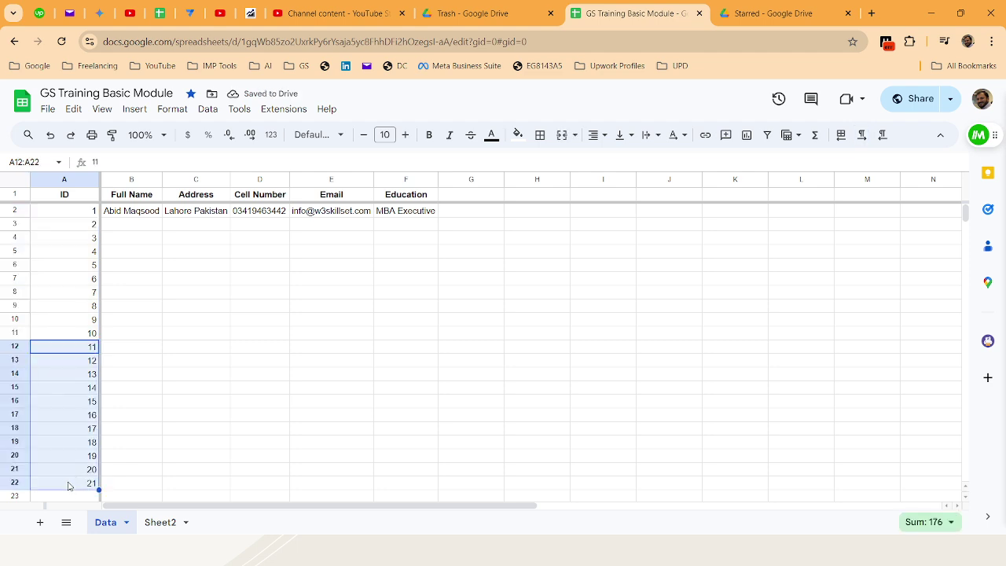
key(Delete)
key(Up)
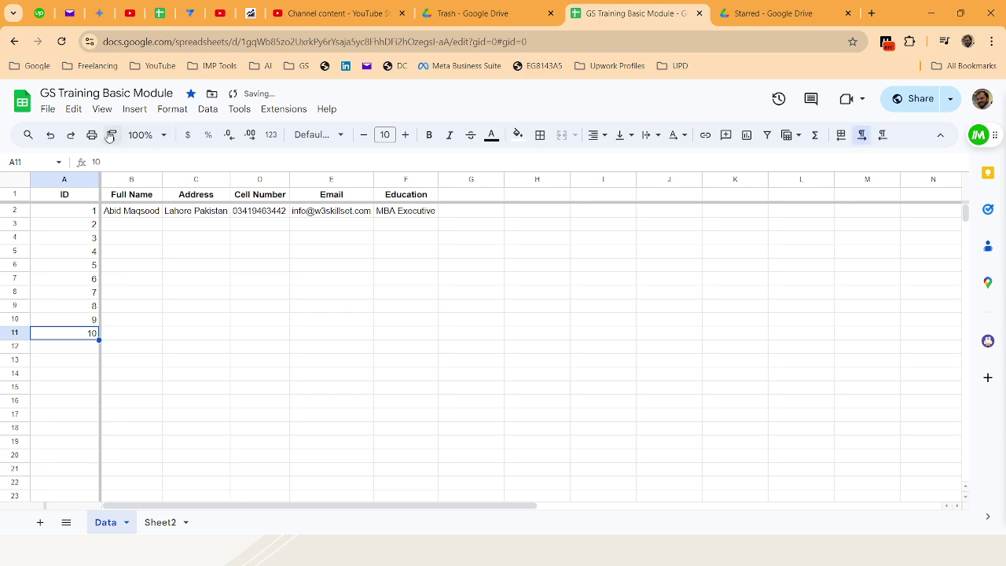
drag(99, 179, 48, 179)
click(162, 292)
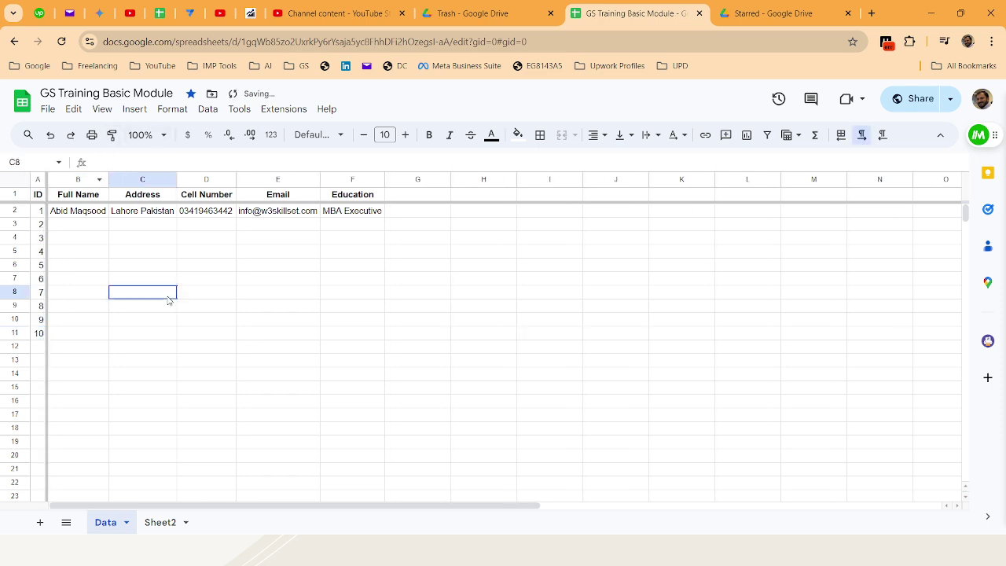